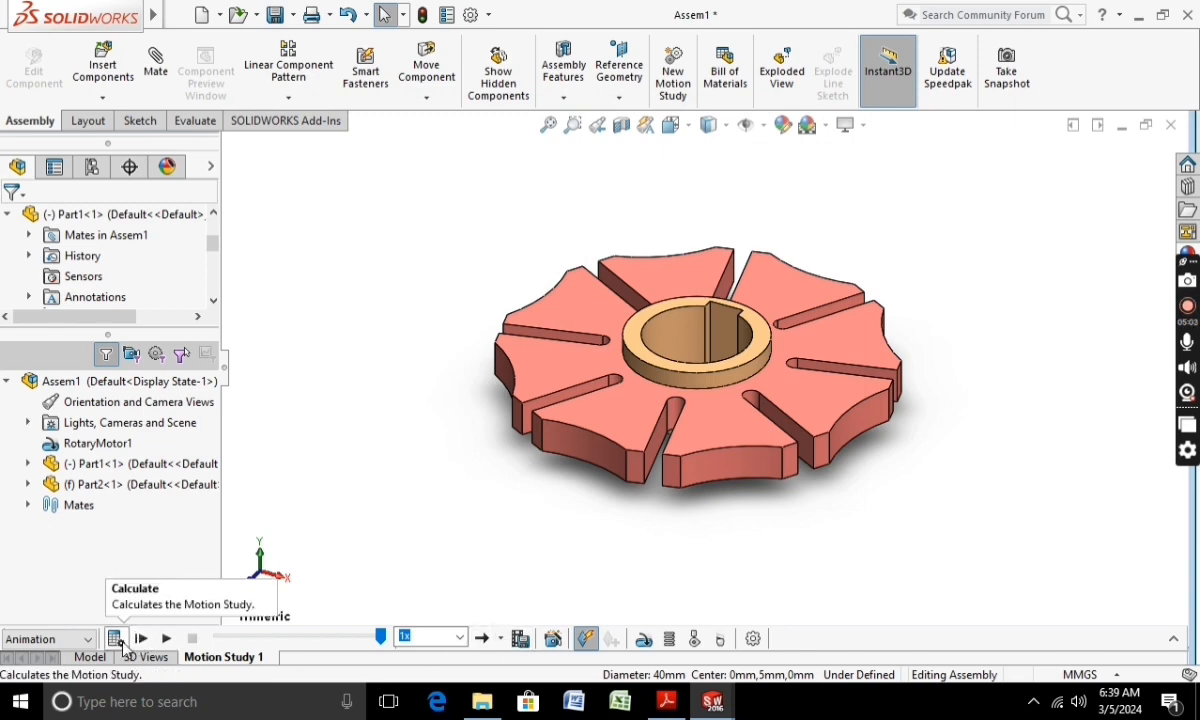
Step: Calculate the motion study of the motor-driven Geneva wheel assembly
click(116, 639)
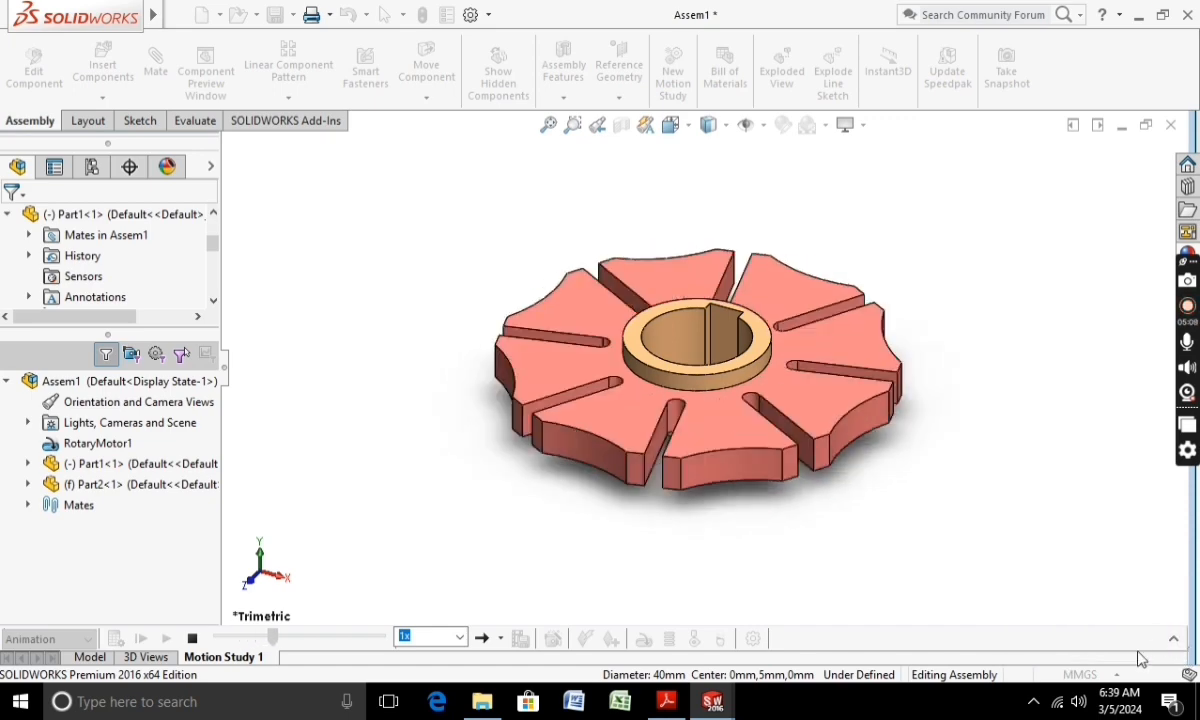
Step: Switch from the Geneva wheel drawing to the empty SOLIDWORKS part and start a sketch on the Top Plane, viewed face-on
mouse_move(712, 702)
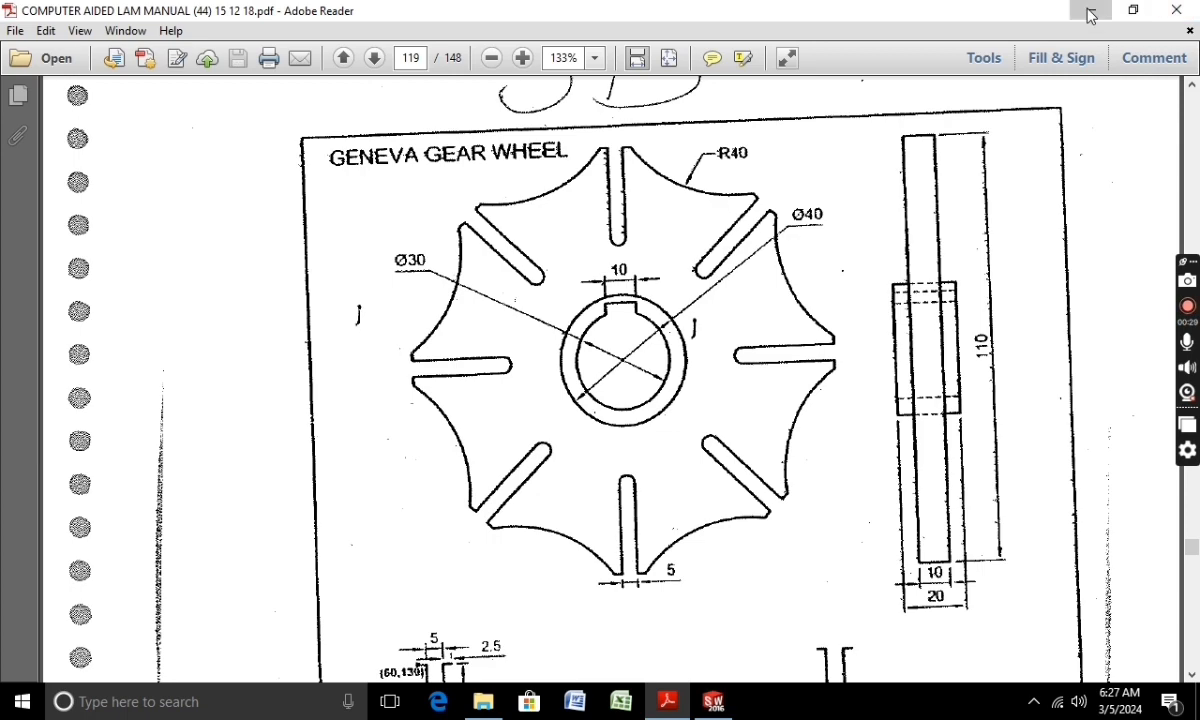
click(1090, 14)
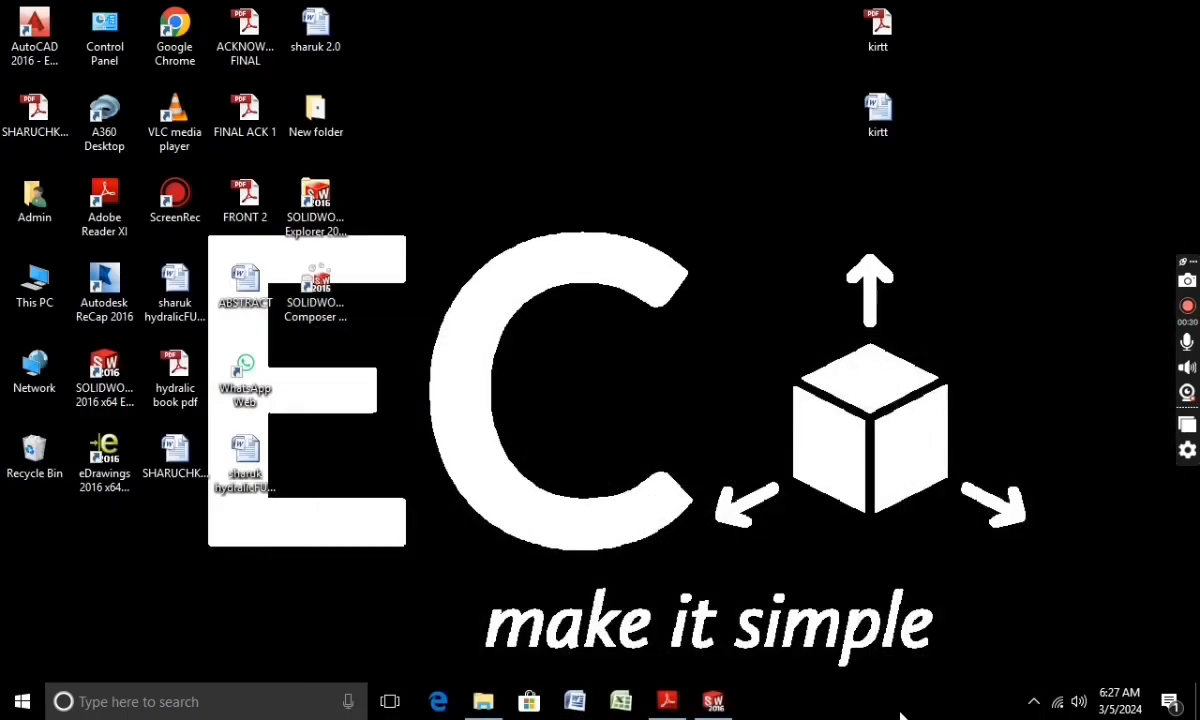
click(714, 703)
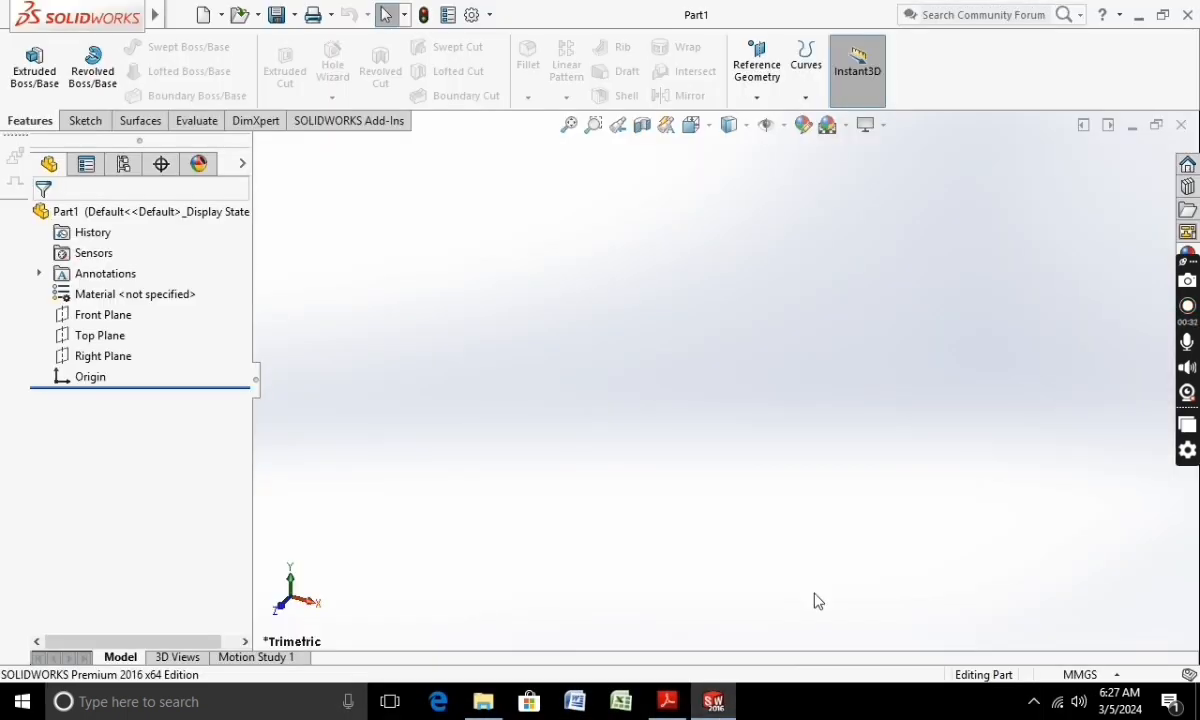
right_click(100, 335)
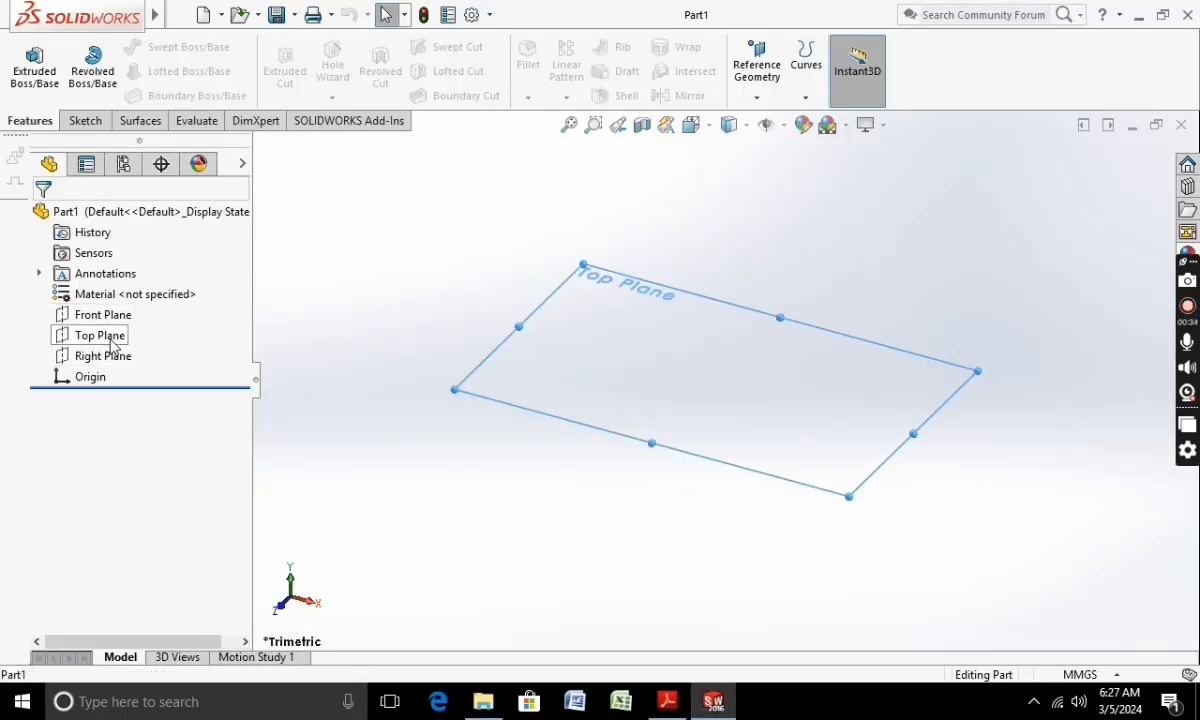
click(200, 317)
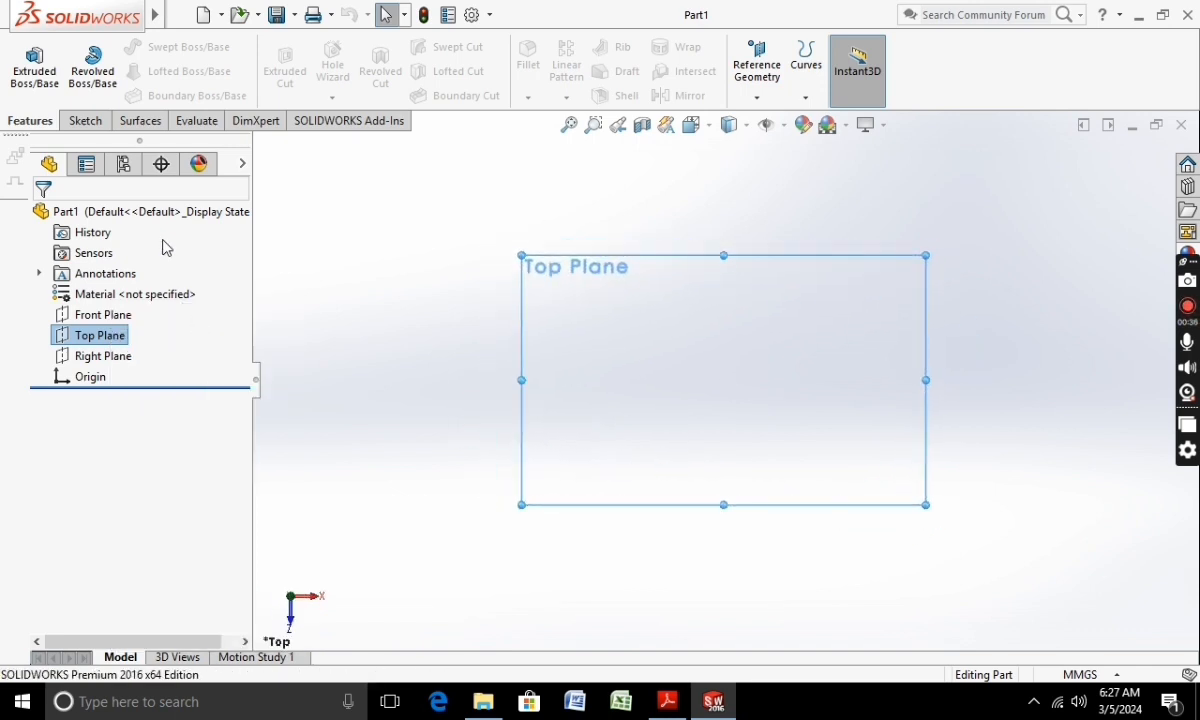
click(86, 120)
click(26, 60)
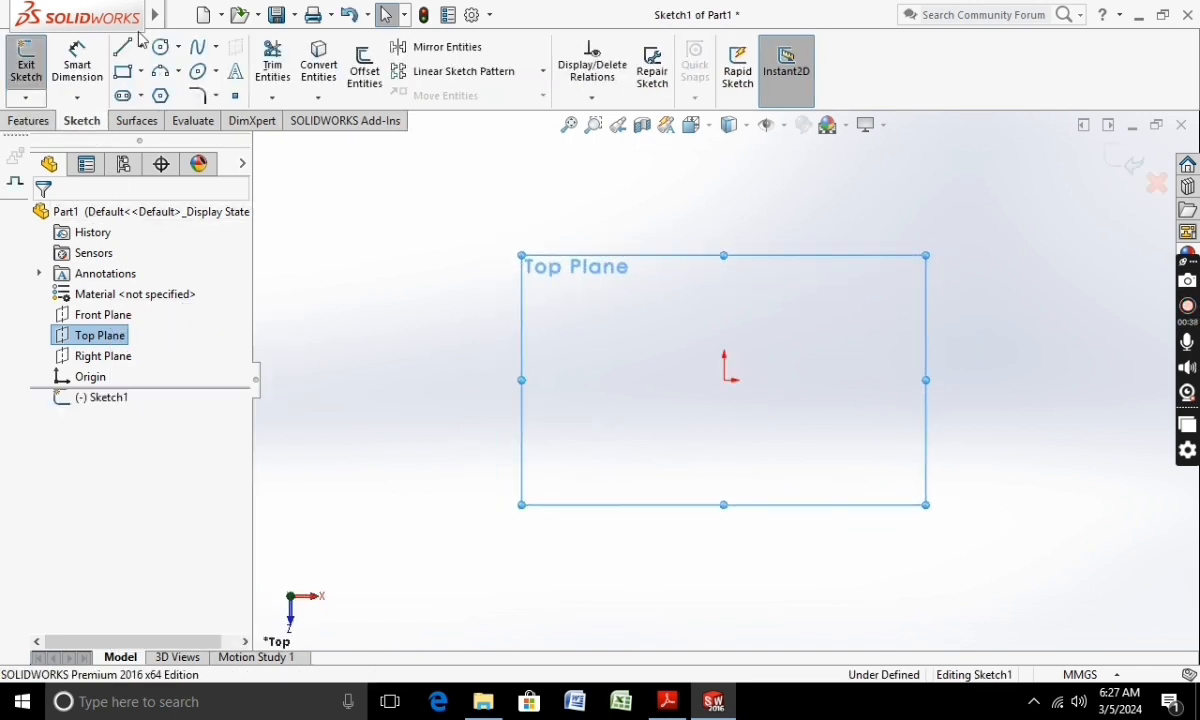
Step: Sketch a circle about 43 mm in diameter centred on the origin
click(162, 48)
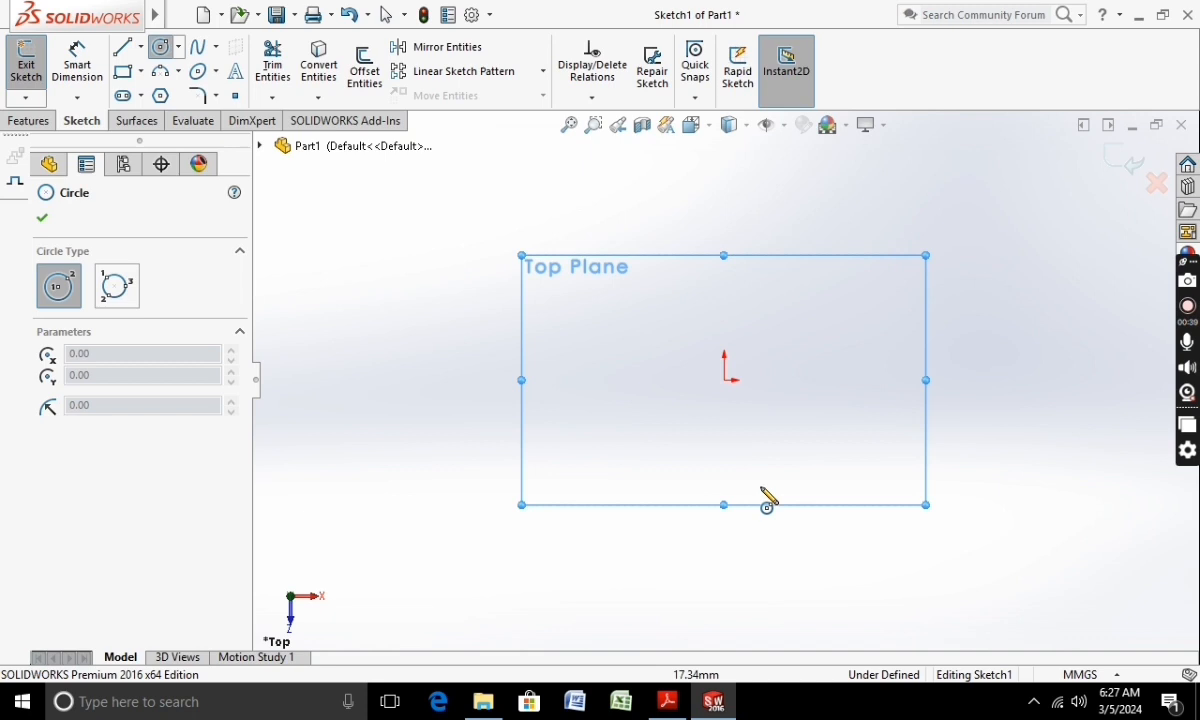
click(724, 379)
click(760, 352)
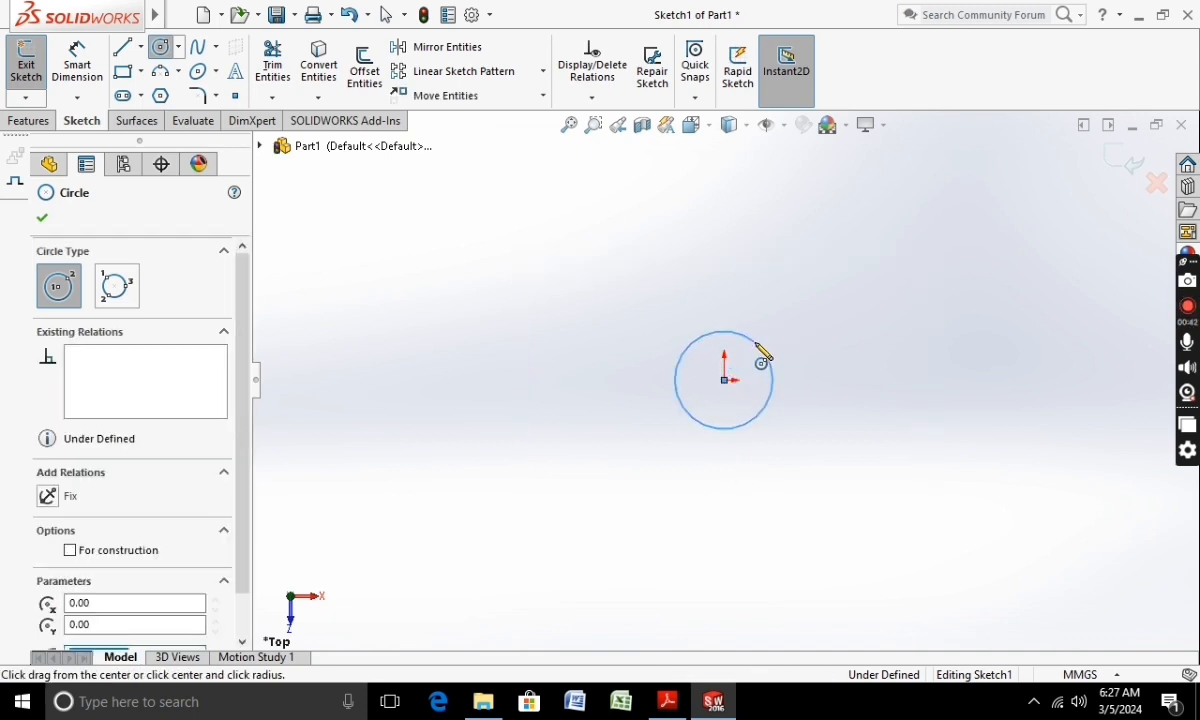
Step: Sketch a horizontal midpoint line about 12 mm long above the circle, with a vertical line about 40 mm up and a short outward line on its left side
mouse_move(127, 8)
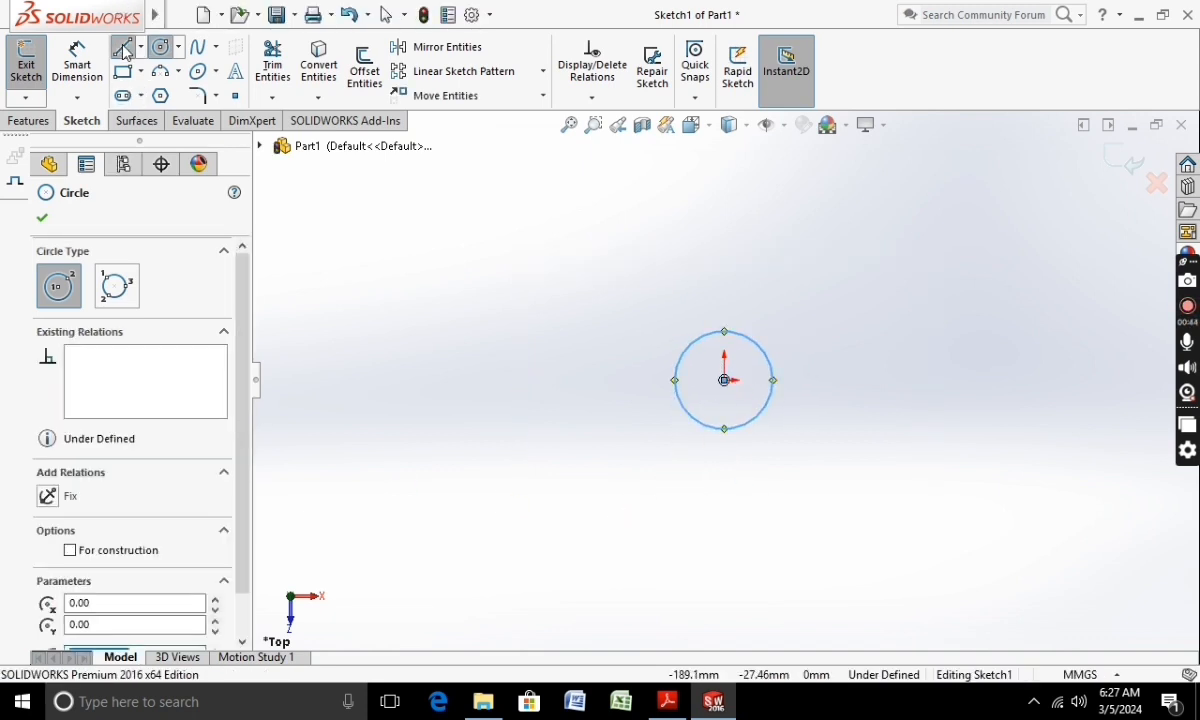
click(123, 48)
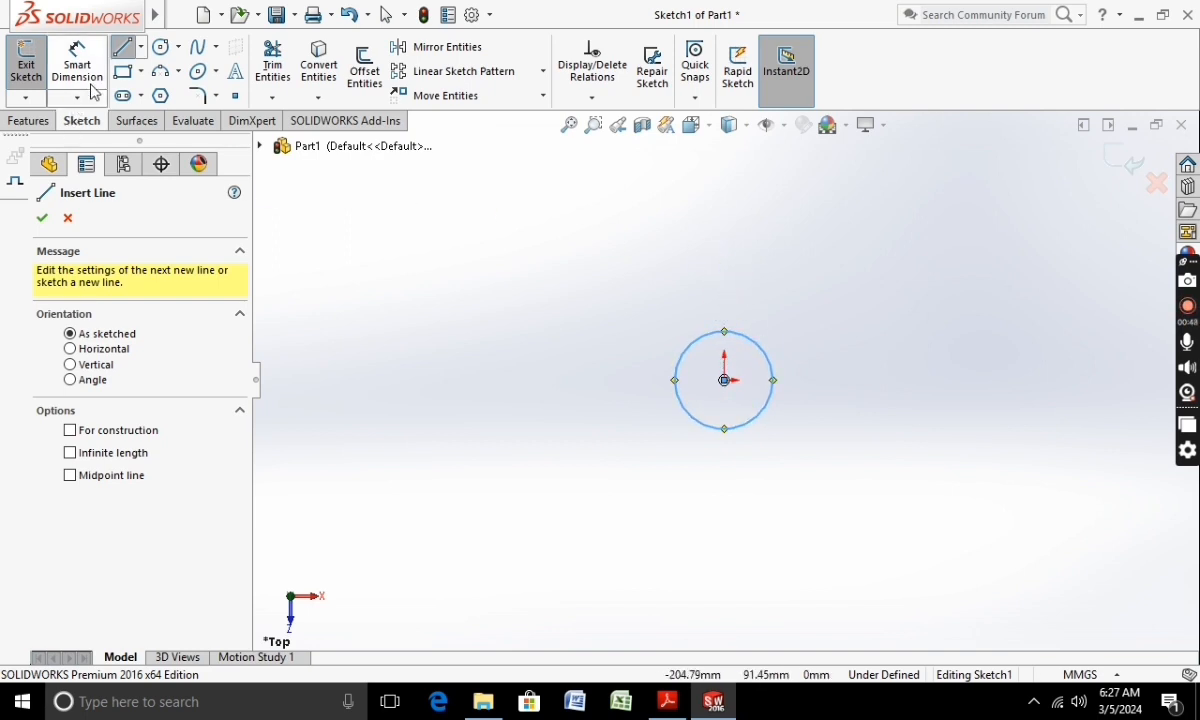
click(141, 47)
click(165, 115)
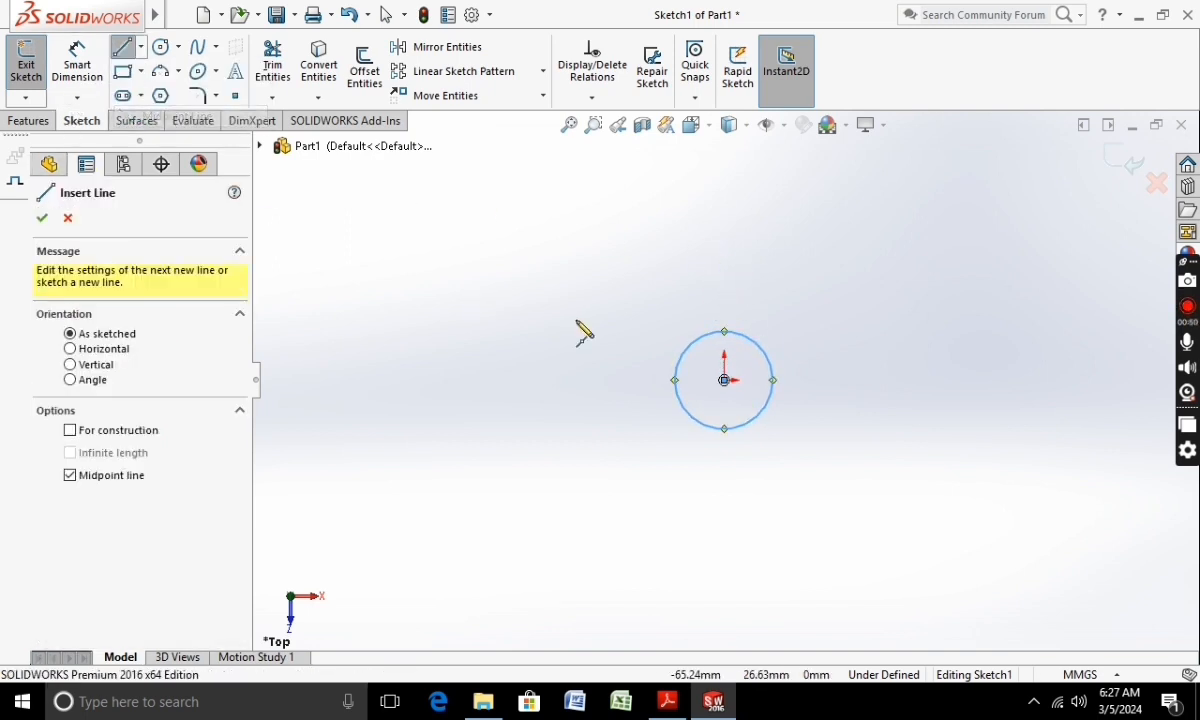
click(724, 274)
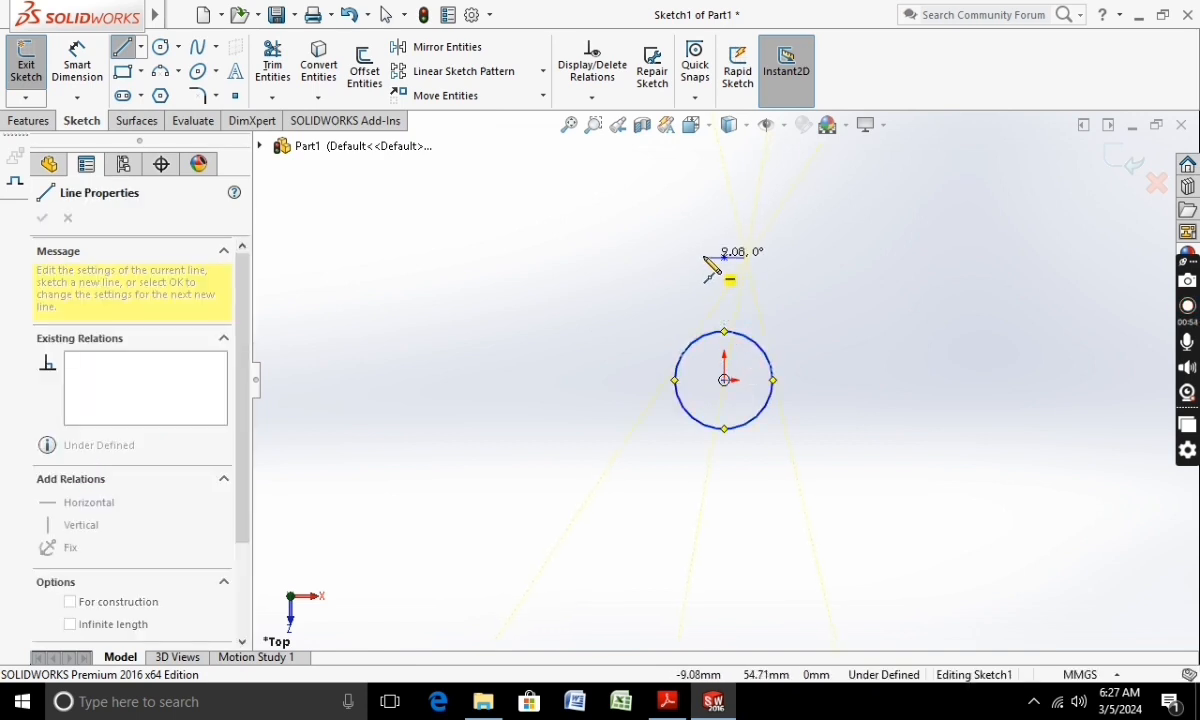
click(710, 257)
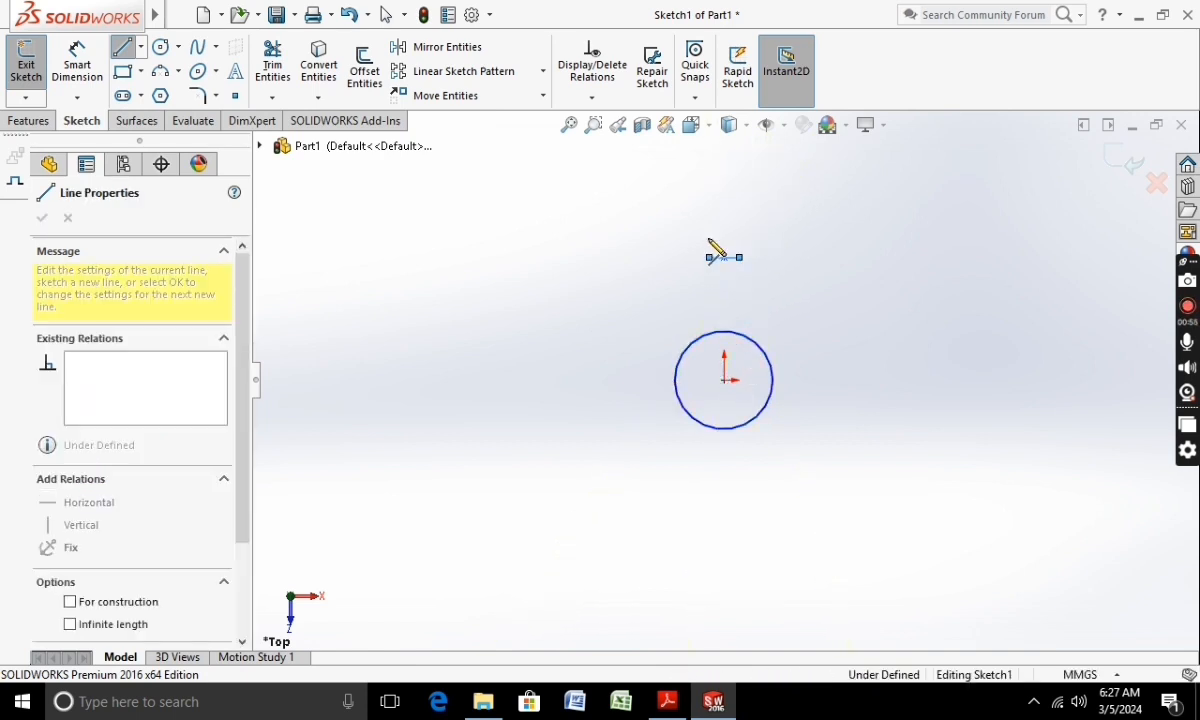
click(709, 161)
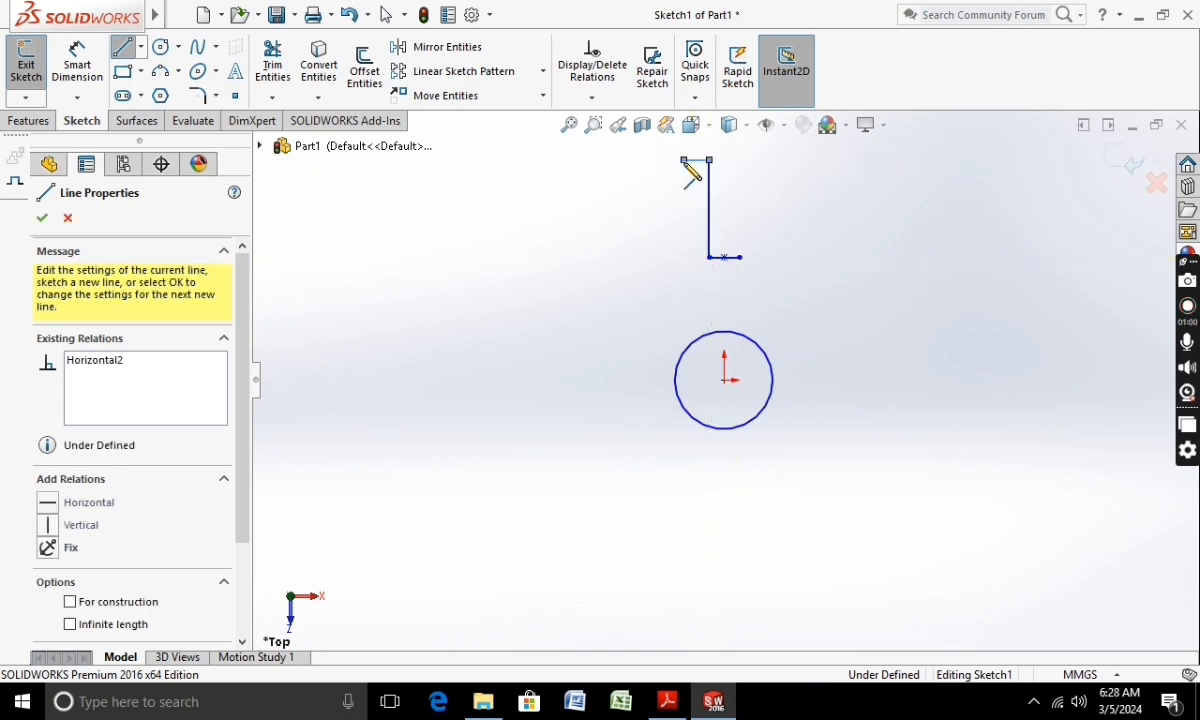
key(Escape)
Step: Sketch the slot's right side about 40 mm up from the base line's end, finishing with a short outward horizontal line about 10 mm long
click(122, 46)
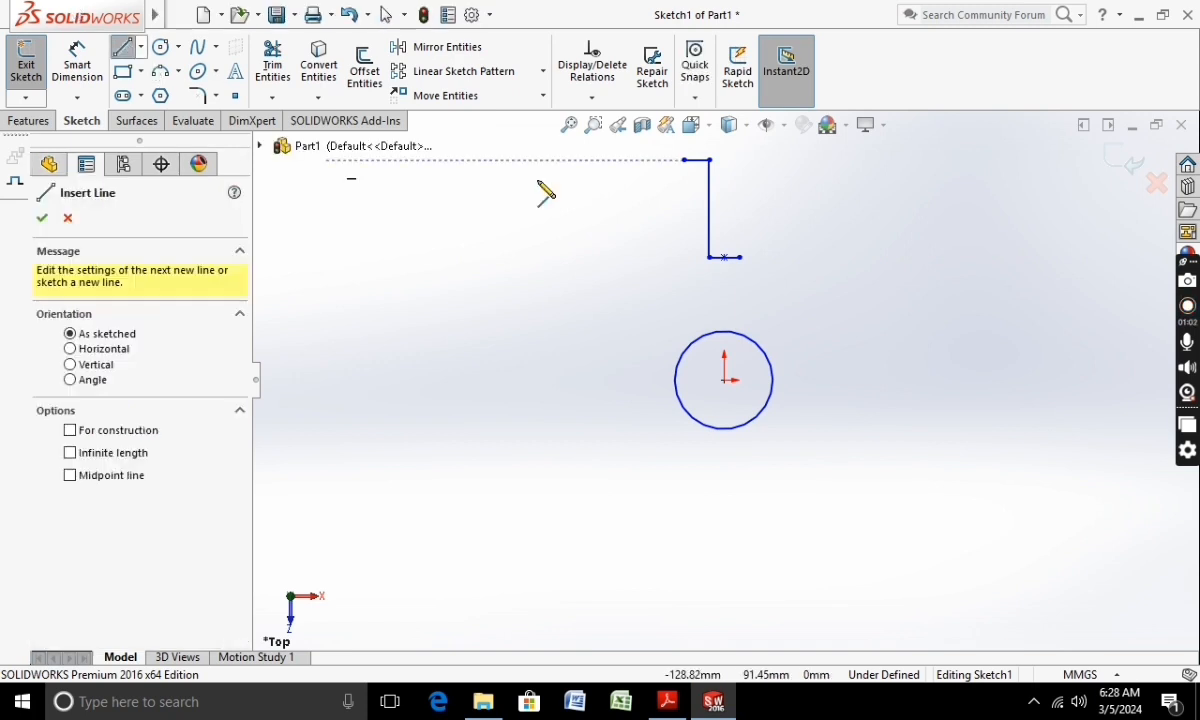
click(739, 258)
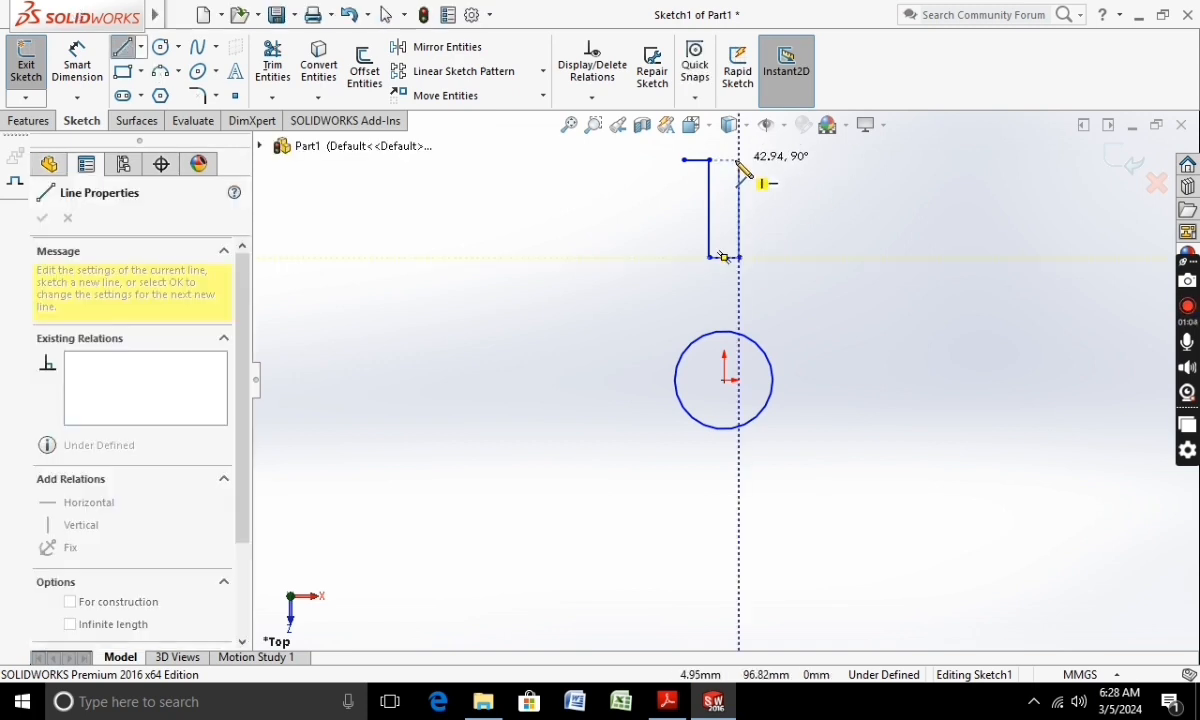
click(739, 160)
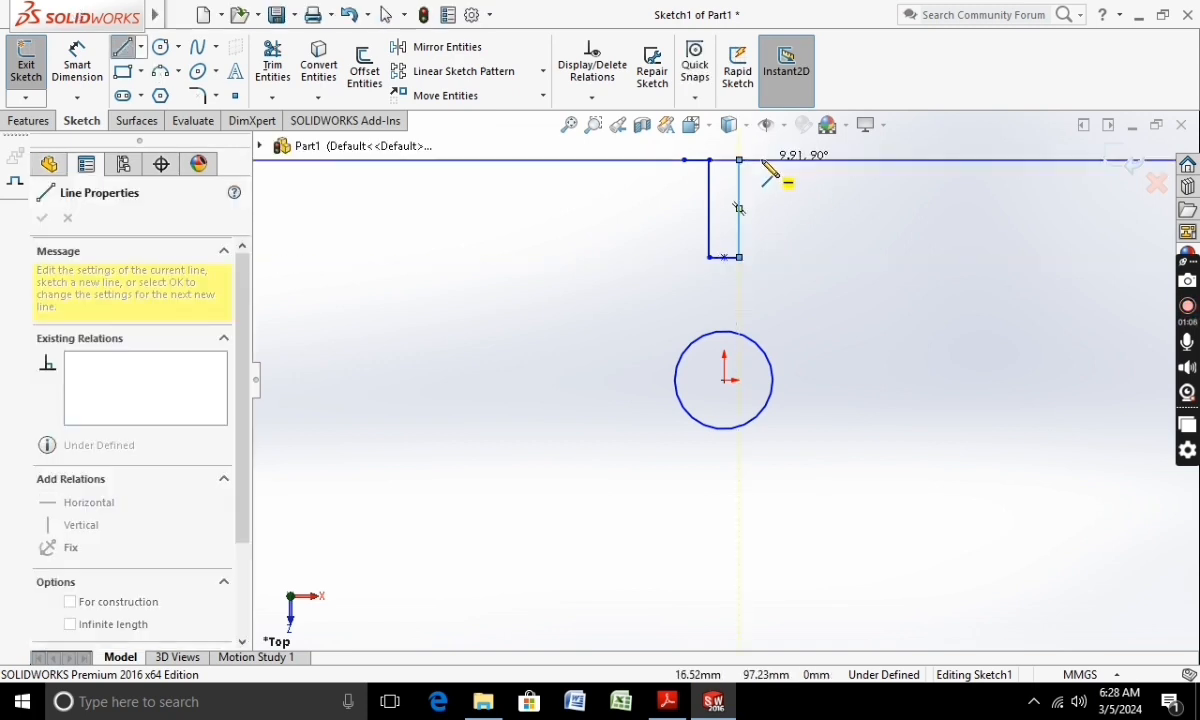
click(763, 160)
key(Escape)
Step: Dimension the circle's diameter as 40 mm
click(77, 62)
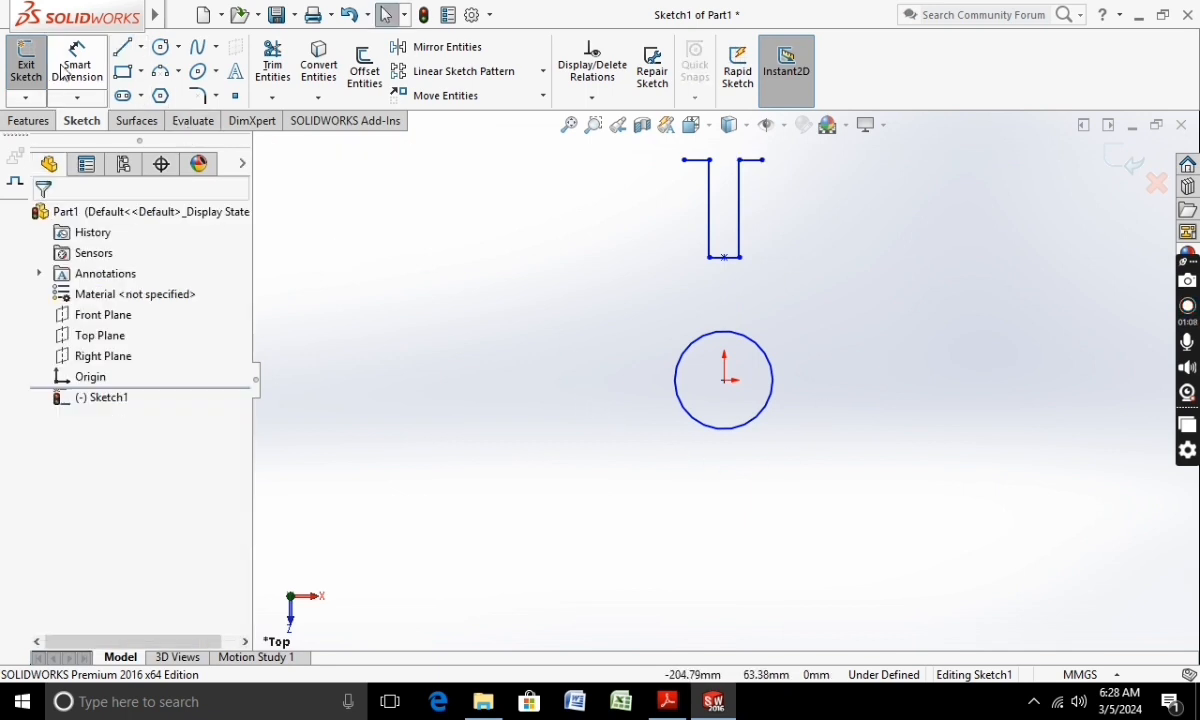
click(673, 401)
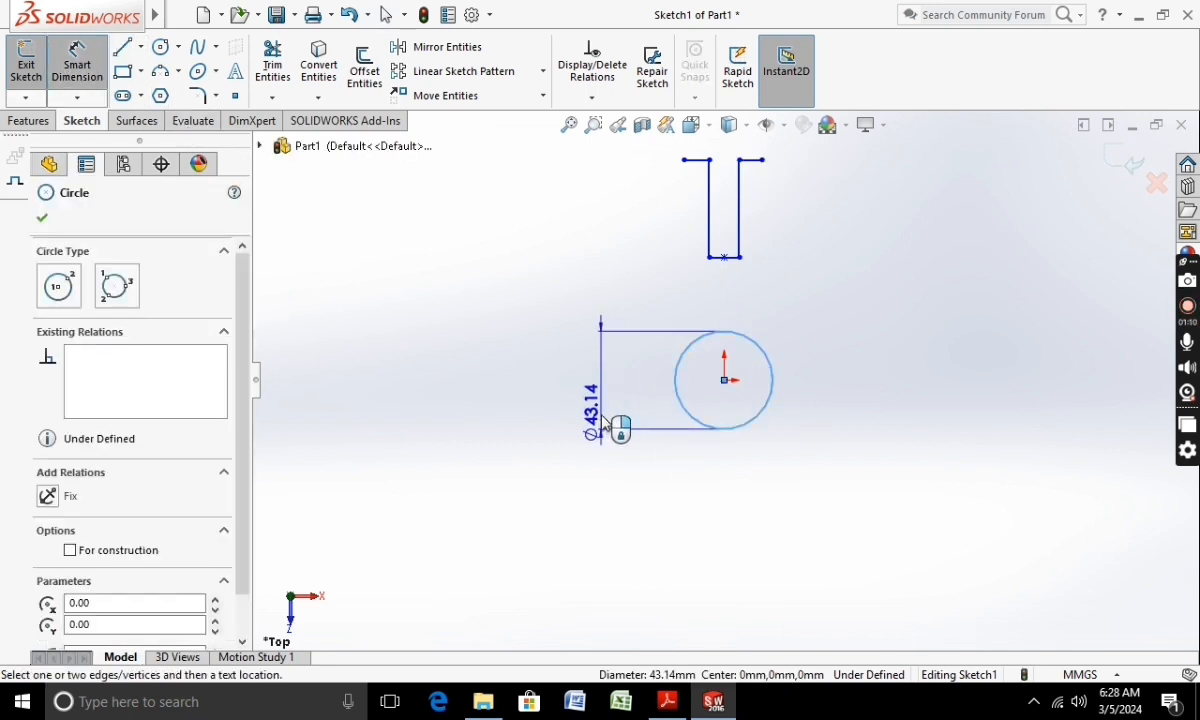
click(605, 421)
text(40)
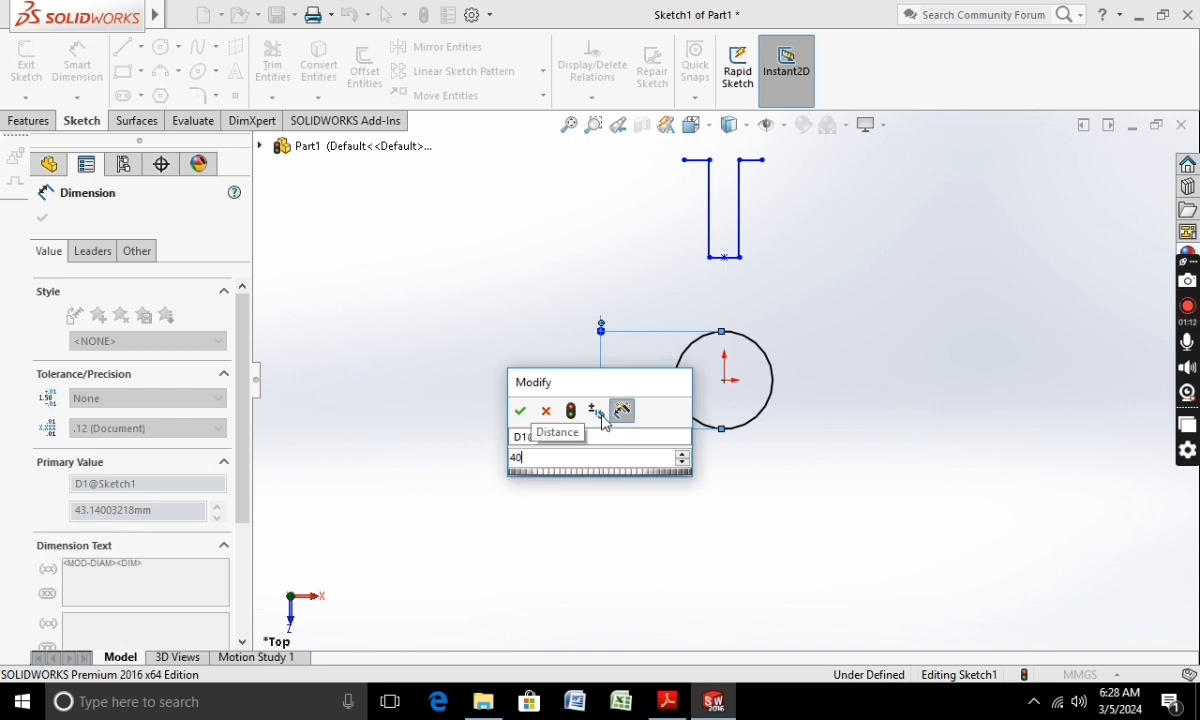
key(Return)
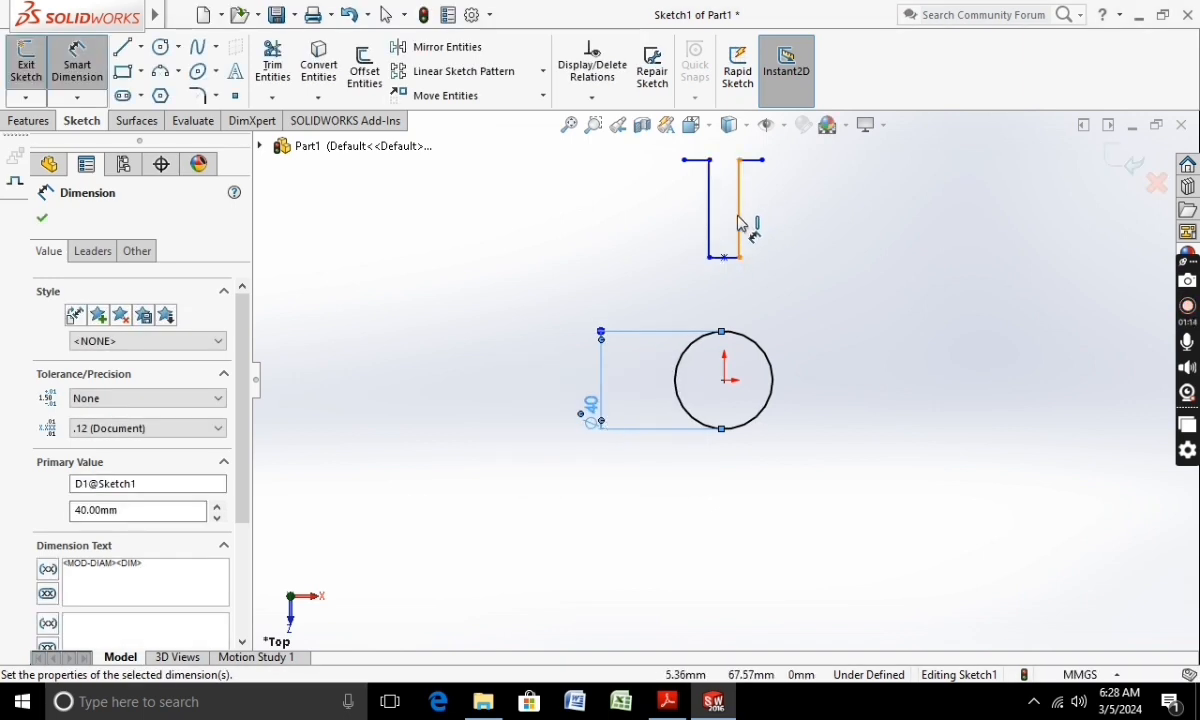
Step: Dimension the right and left vertical sides of the slot as 27.5 mm each
click(738, 222)
click(774, 222)
text(27)
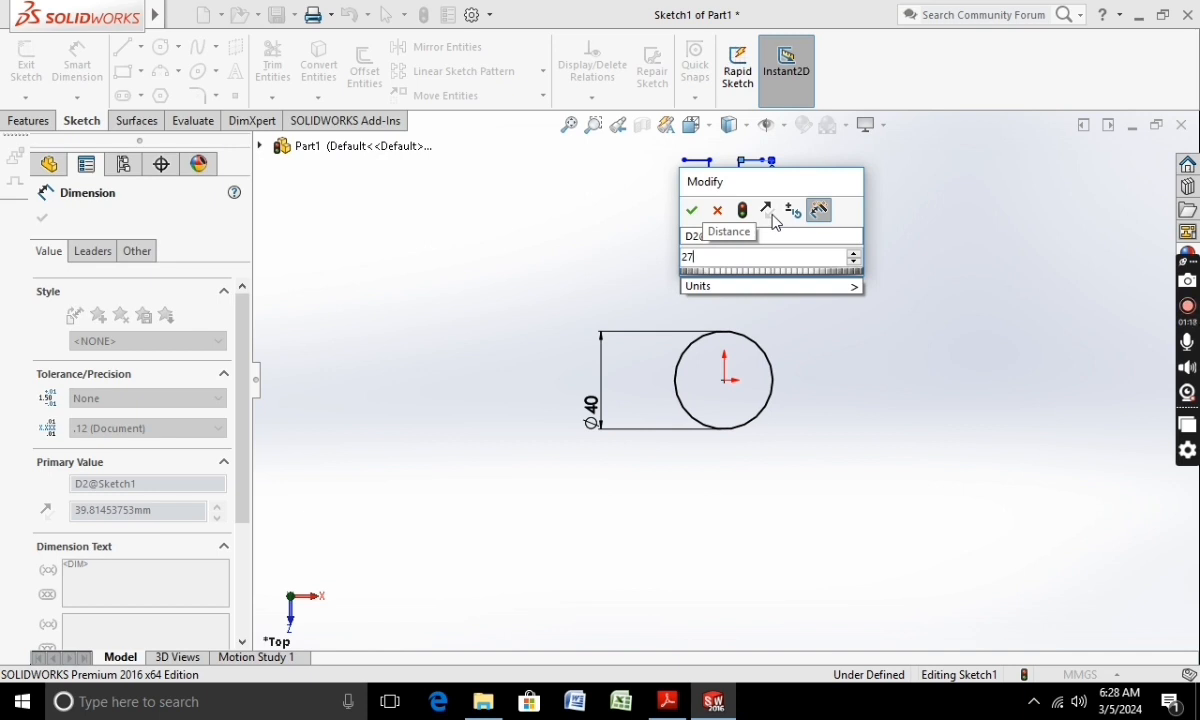
text(.5)
key(Return)
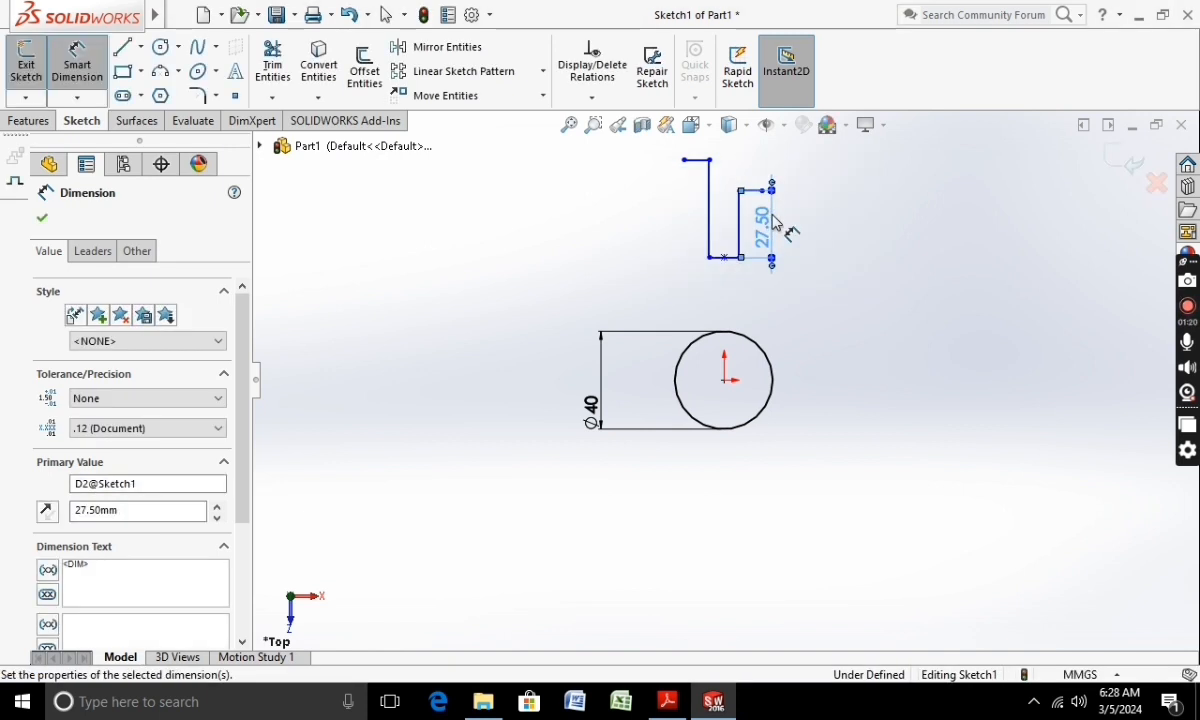
click(709, 230)
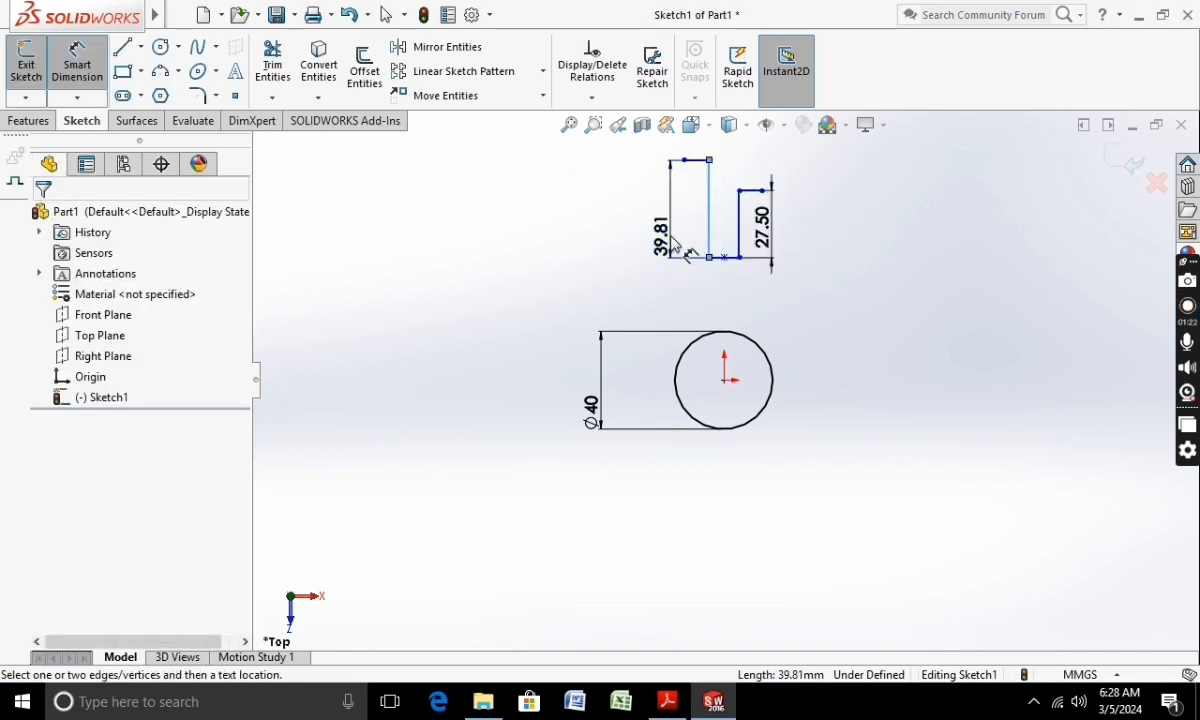
click(672, 243)
text(27.5)
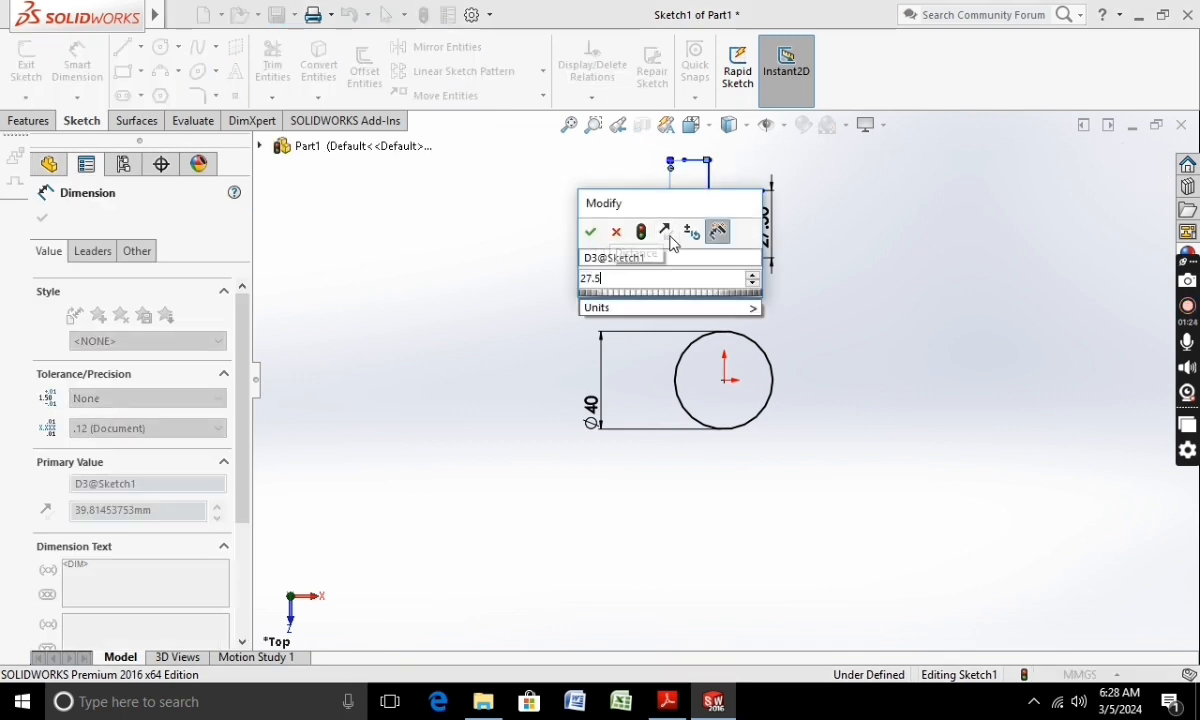
key(Return)
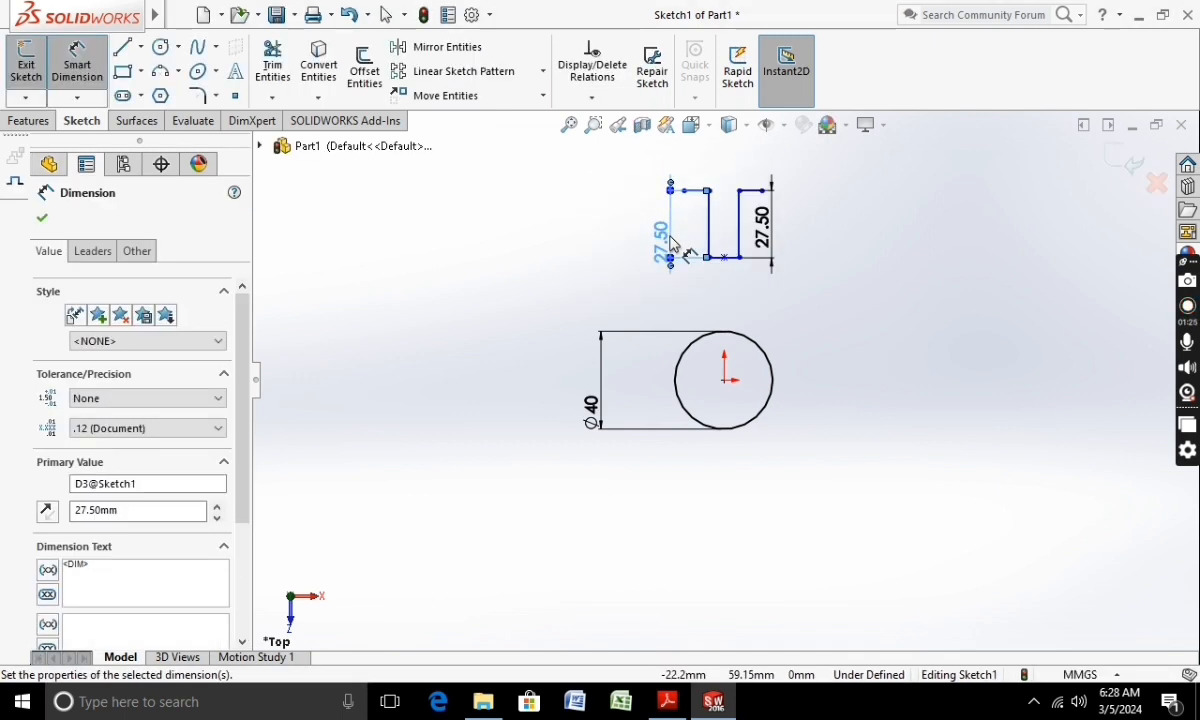
Step: Dimension the vertical distance from the origin to the outer end of the slot's right top line as 55 mm
click(763, 191)
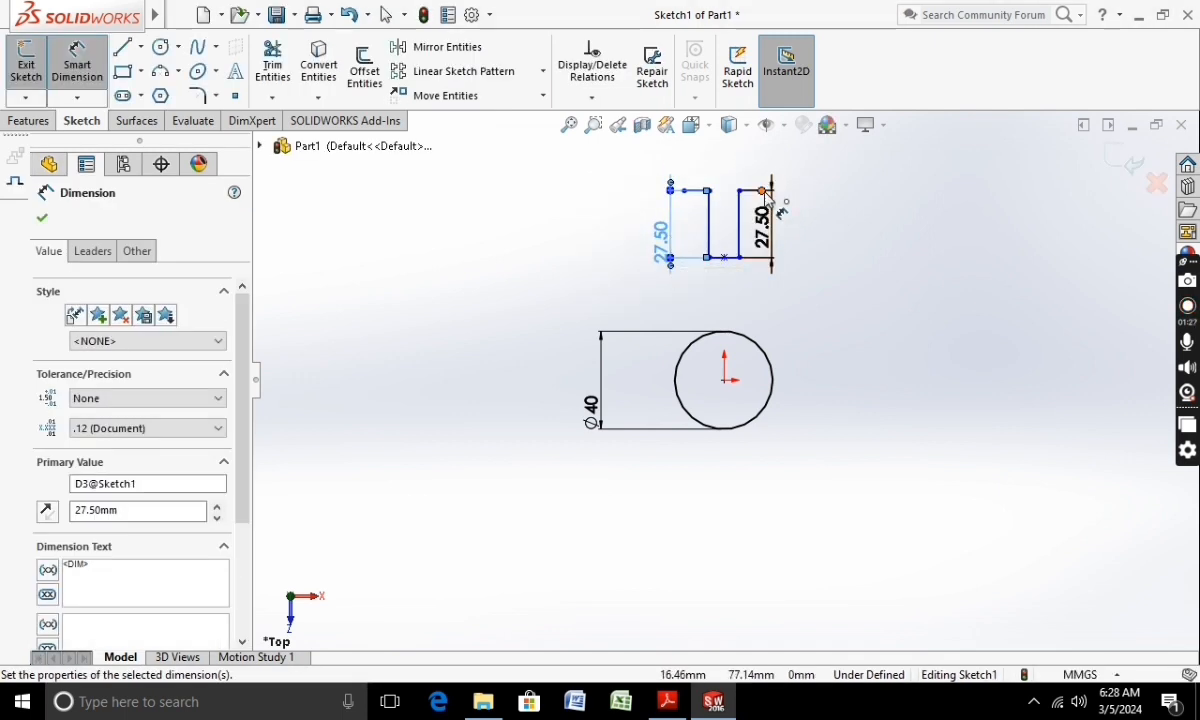
click(726, 382)
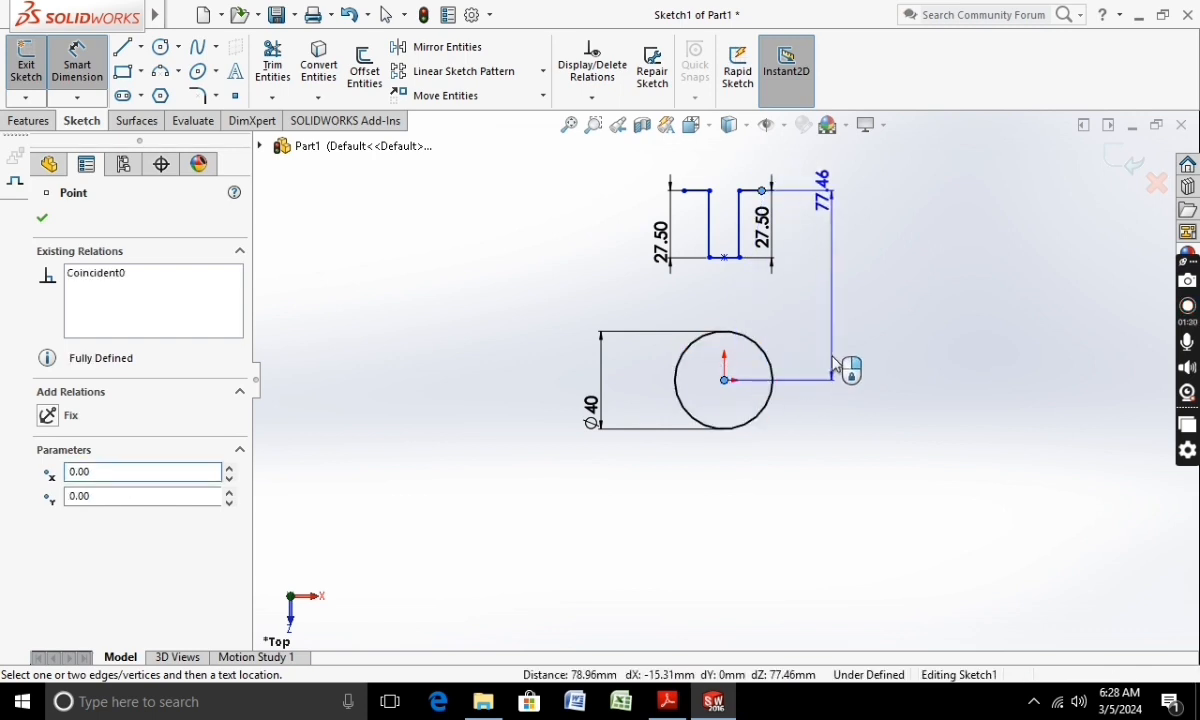
click(847, 367)
text(55)
key(Return)
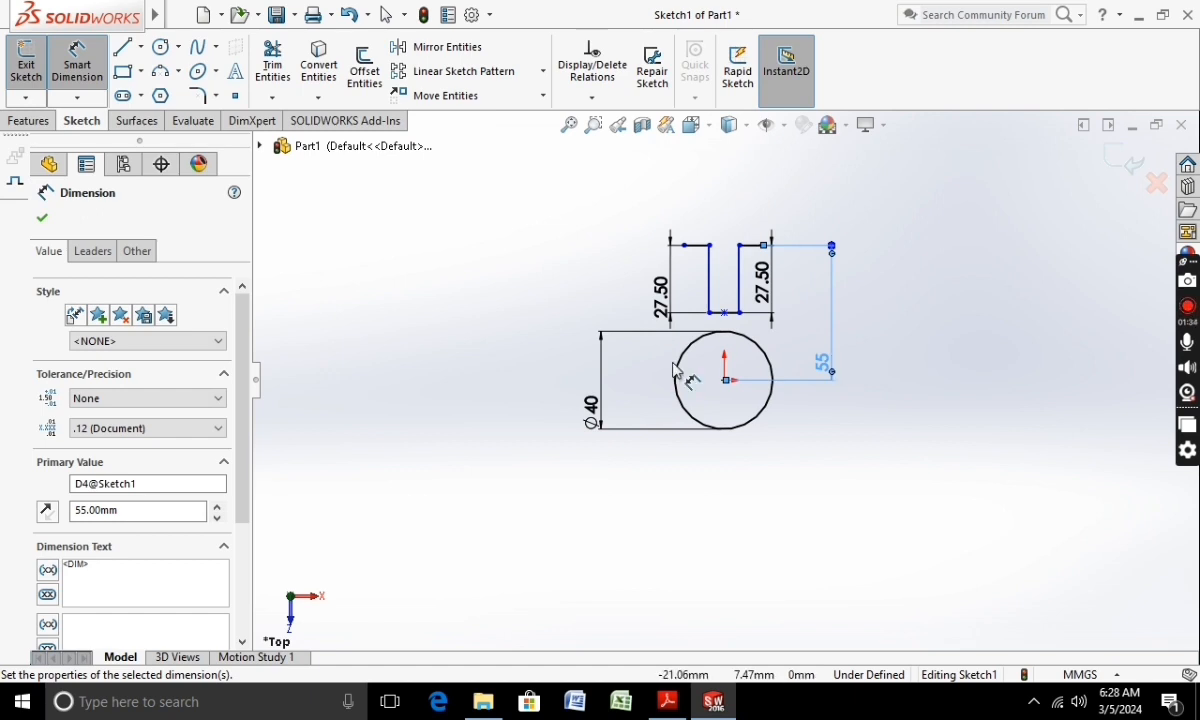
Step: Dimension the slot's base line, try 5 mm as its width, and undo that value change
scroll(750, 325, up, 8)
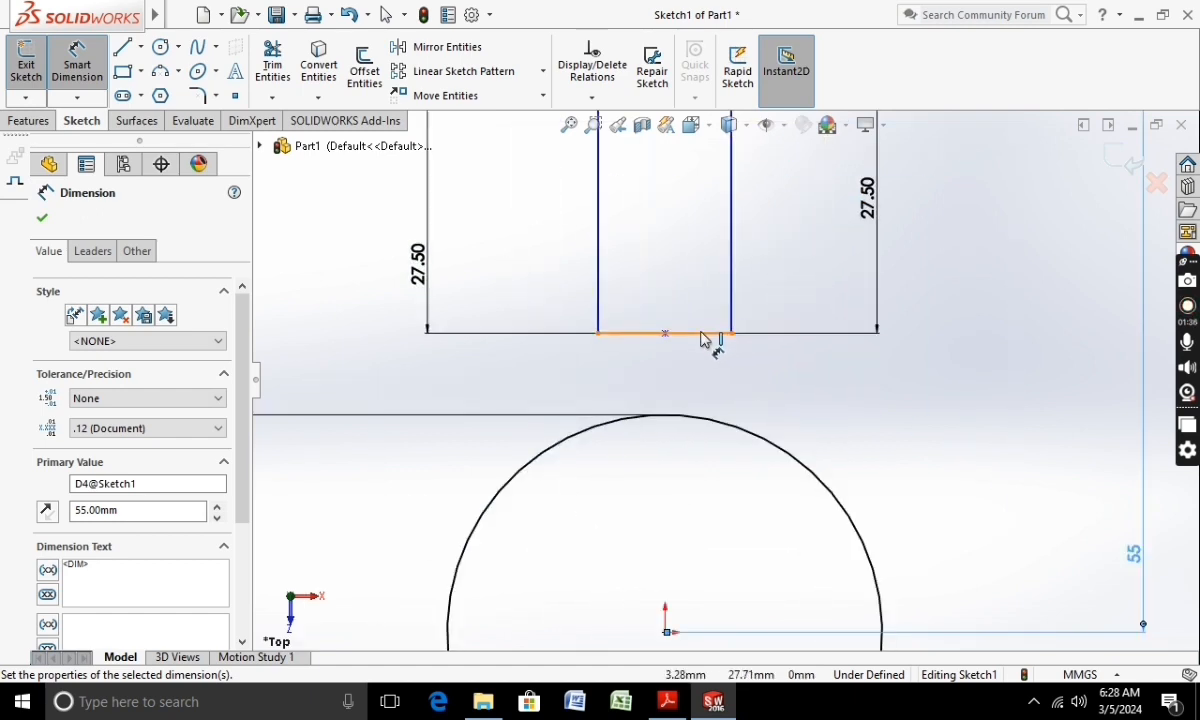
click(703, 344)
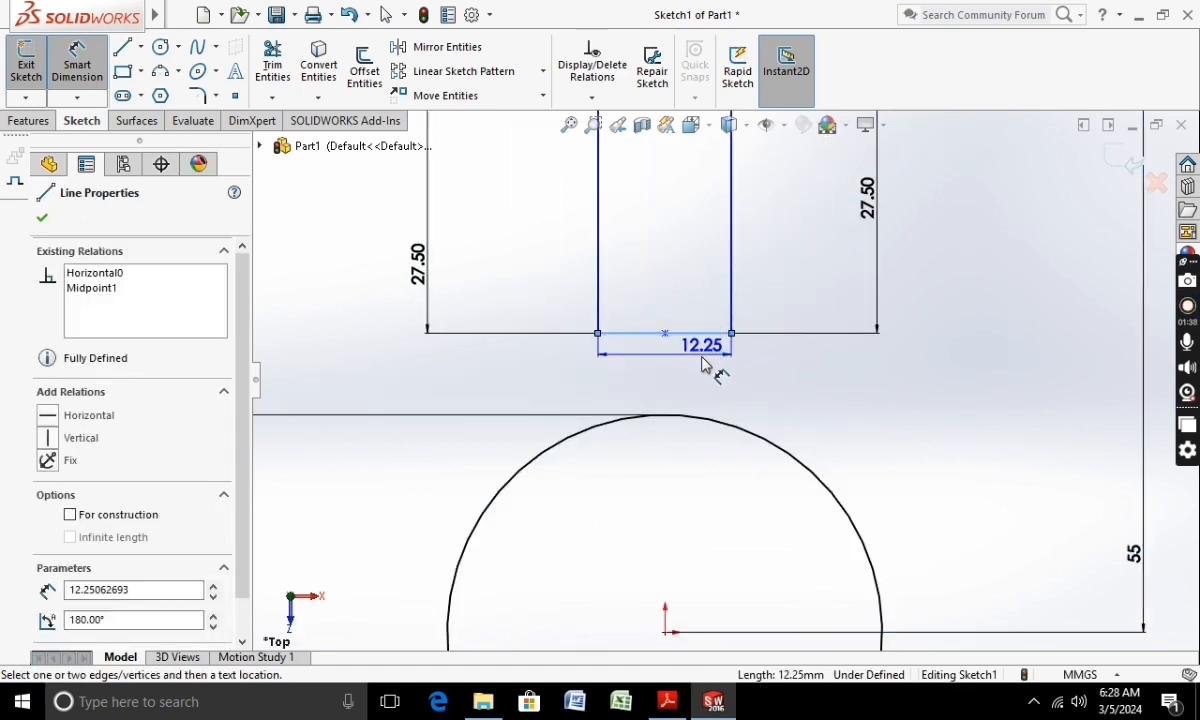
click(702, 370)
text(5)
key(Return)
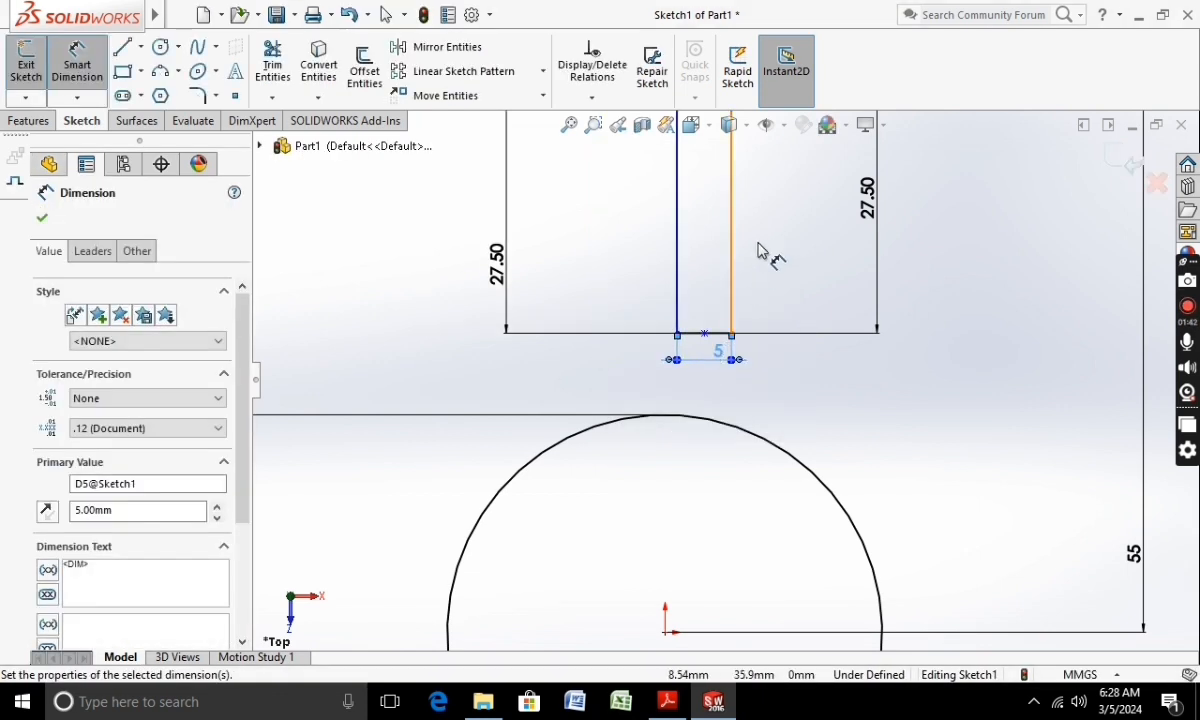
key(ctrl+z)
Step: Draw a vertical centerline from the midpoint of the slot's base line to the top of the 40 mm circle
click(141, 48)
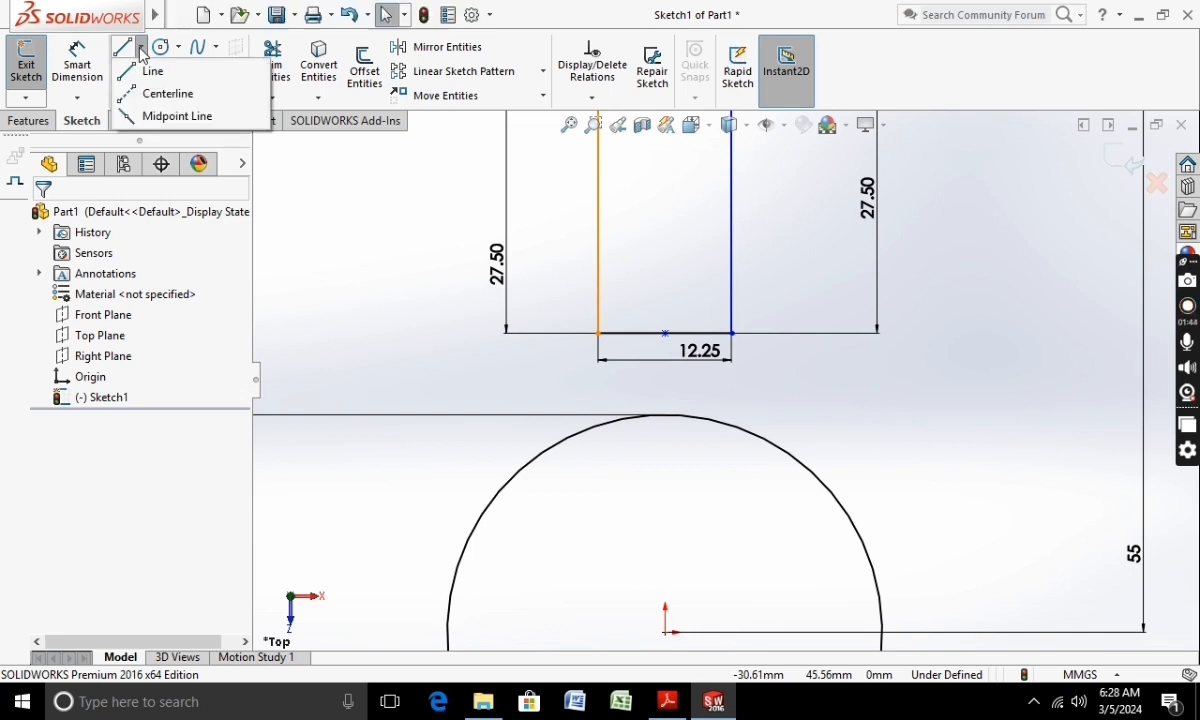
click(131, 100)
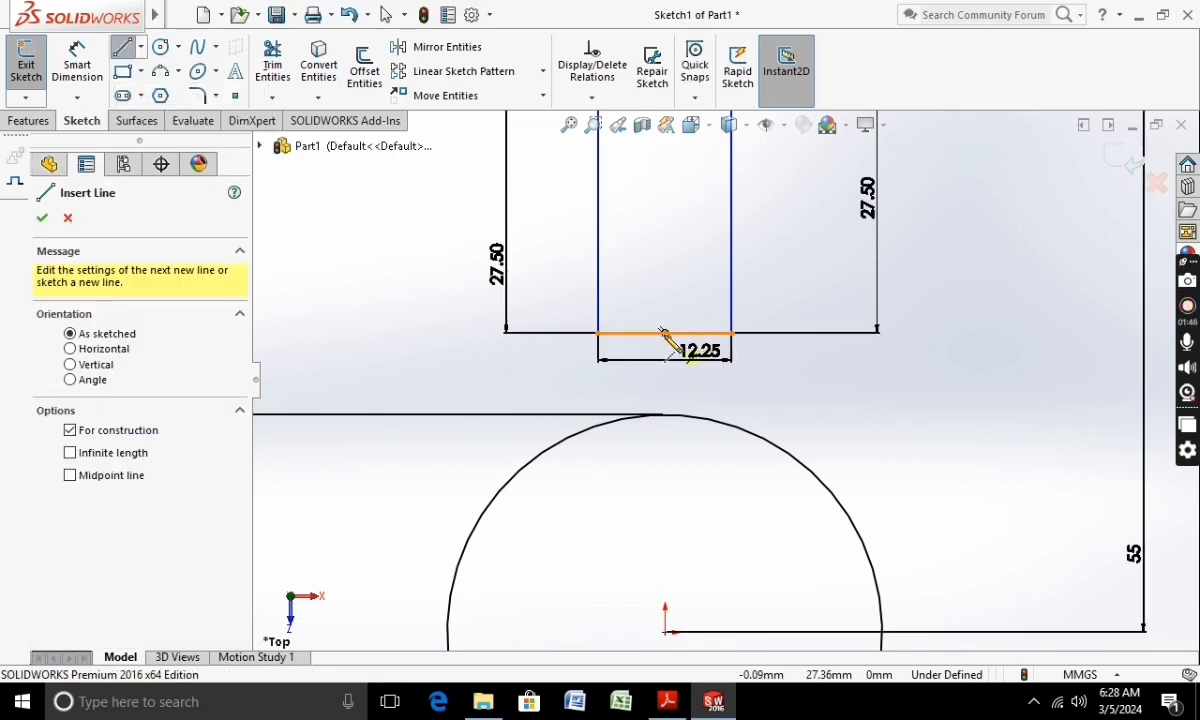
click(664, 332)
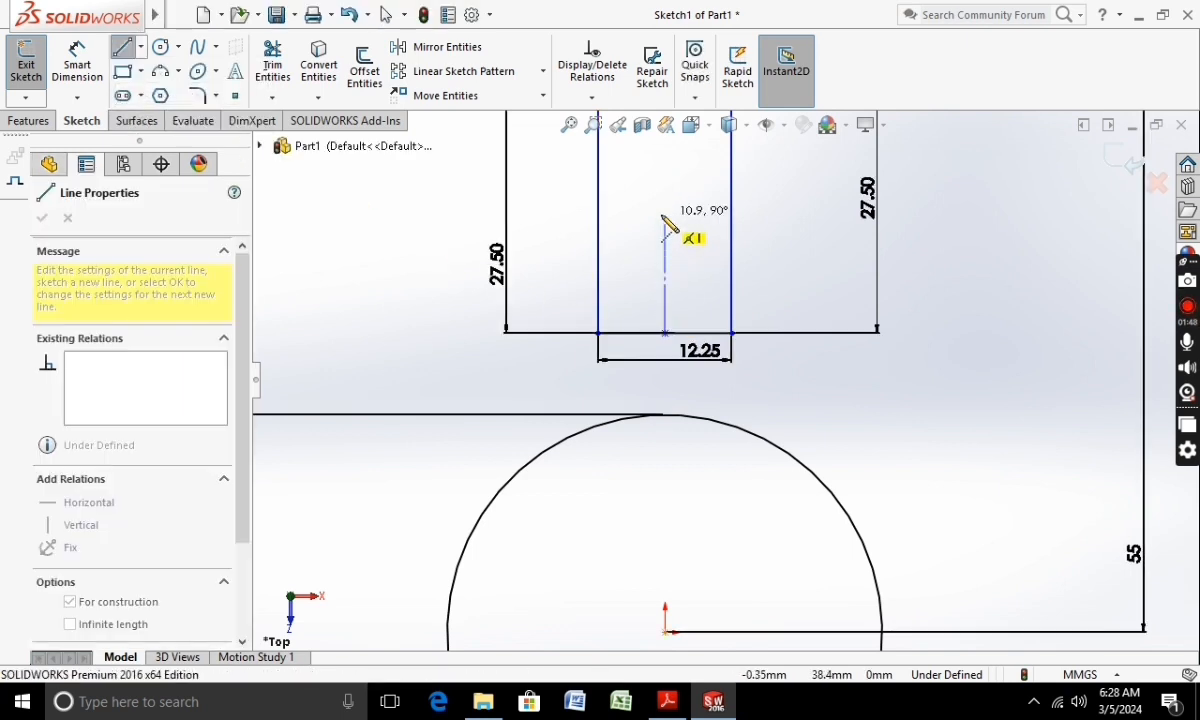
double_click(665, 414)
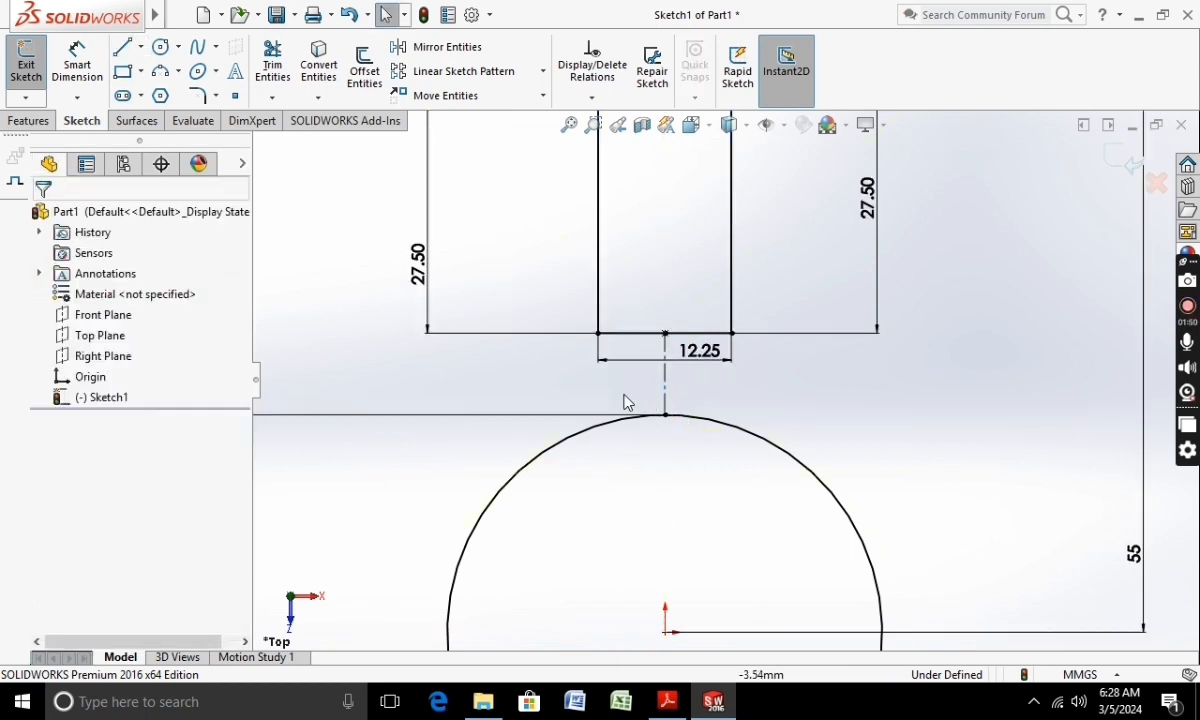
Step: Set the slot's base width dimension to 5 mm
mouse_move(113, 28)
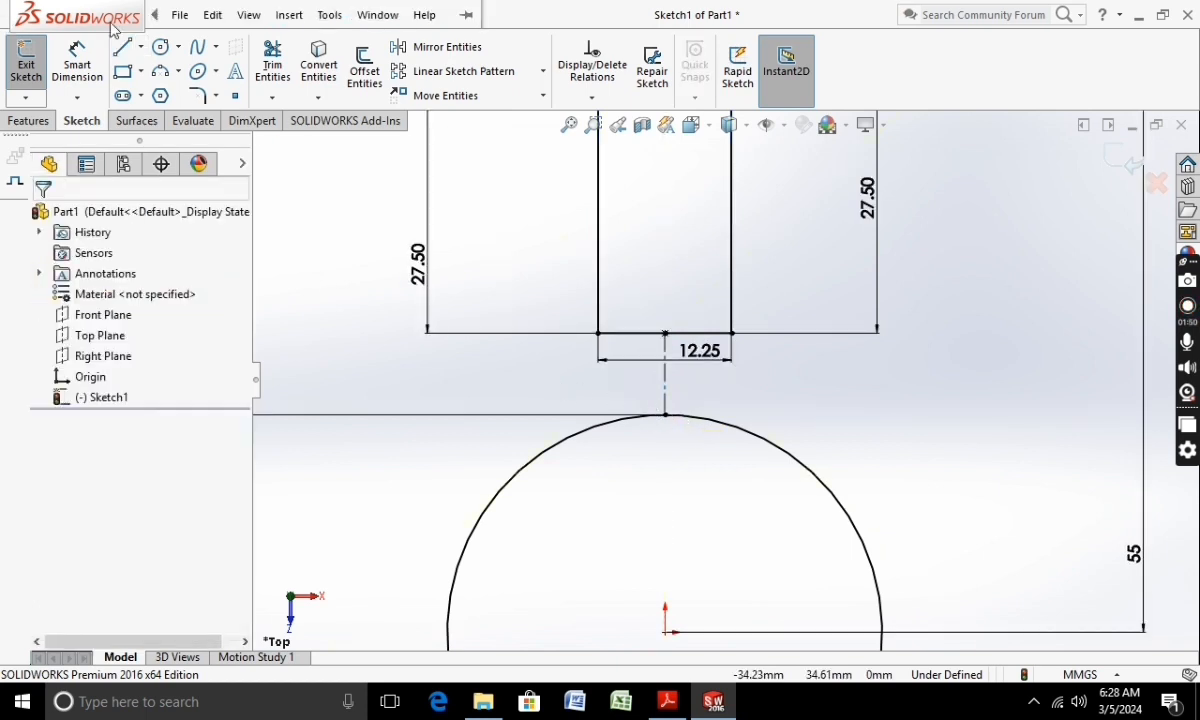
double_click(704, 351)
text(5)
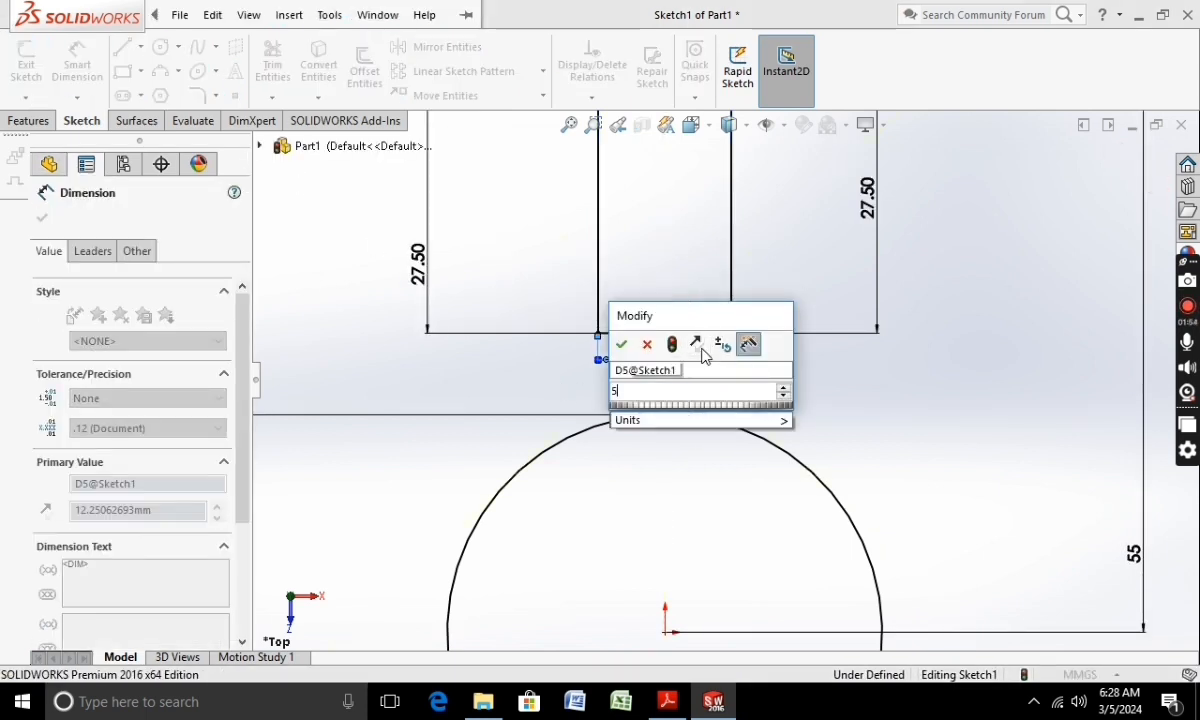
key(Return)
scroll(712, 290, up, 4)
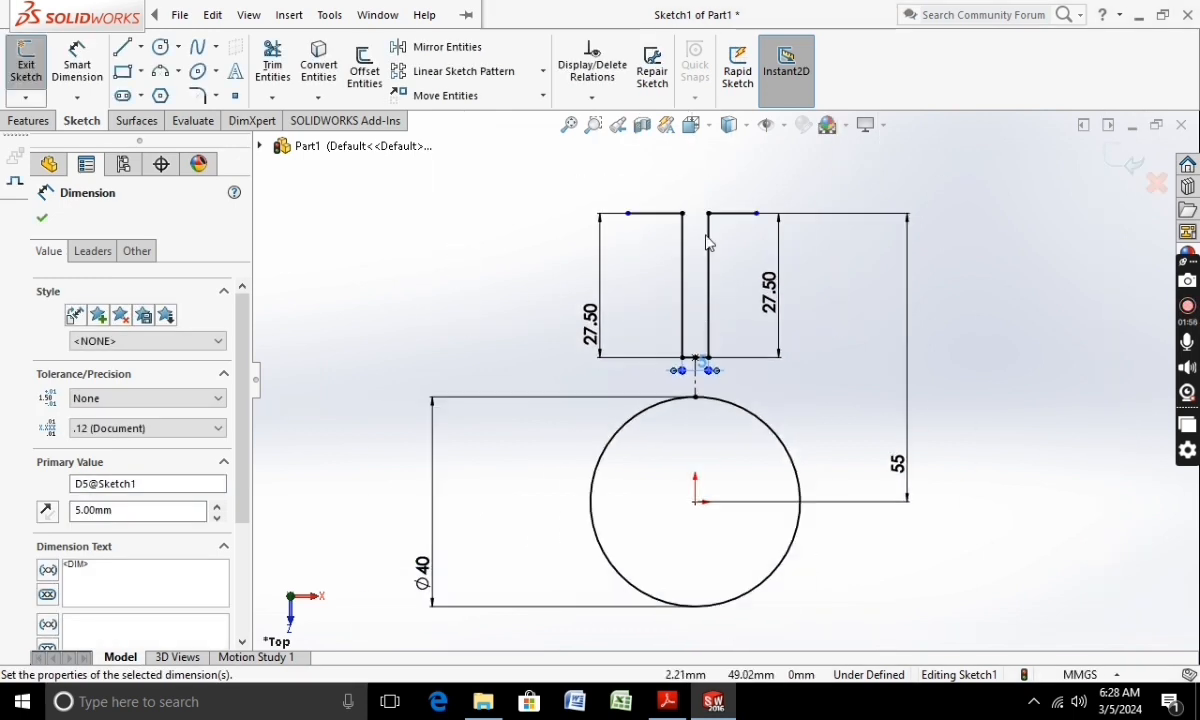
Step: Dimension the right and left horizontal top lines of the slot as 5 mm each
scroll(730, 238, down, 1)
click(737, 219)
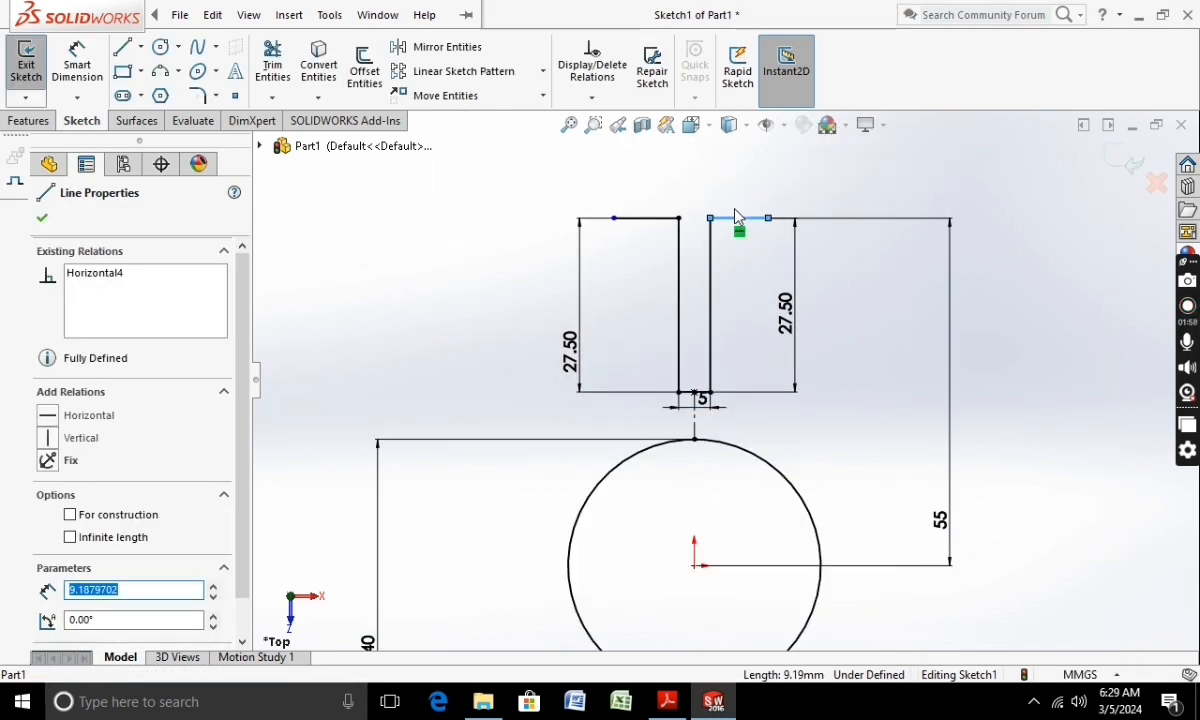
click(77, 65)
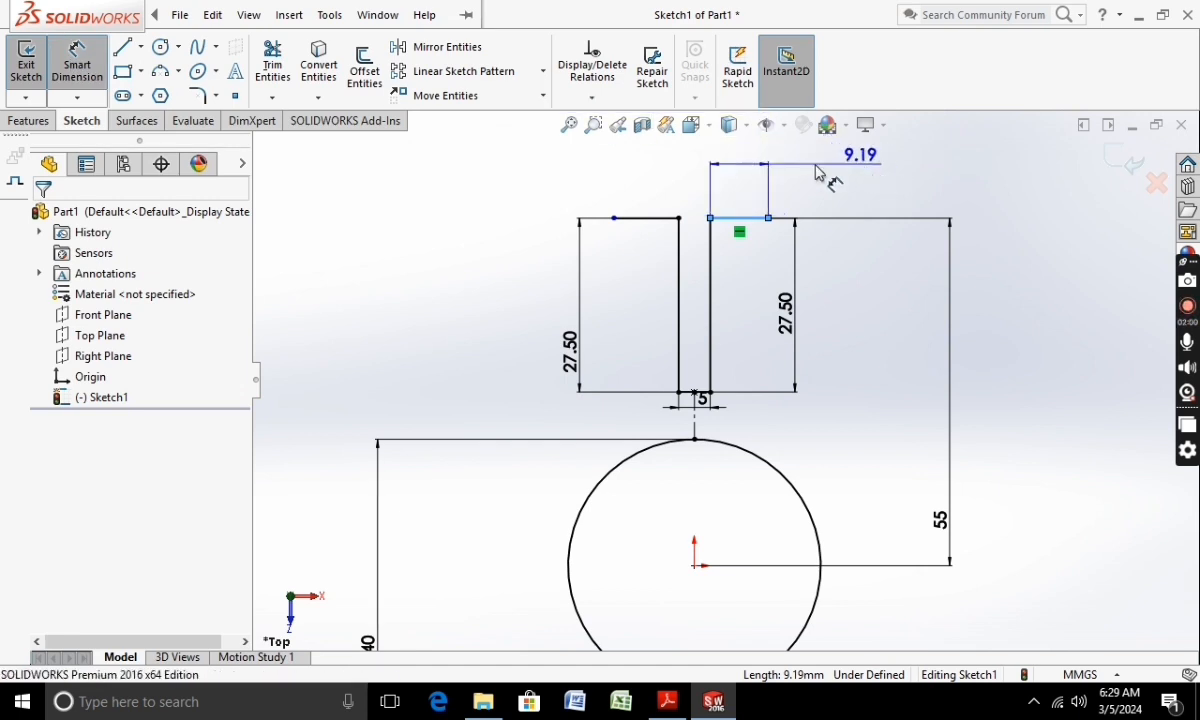
click(760, 180)
text(5)
key(Return)
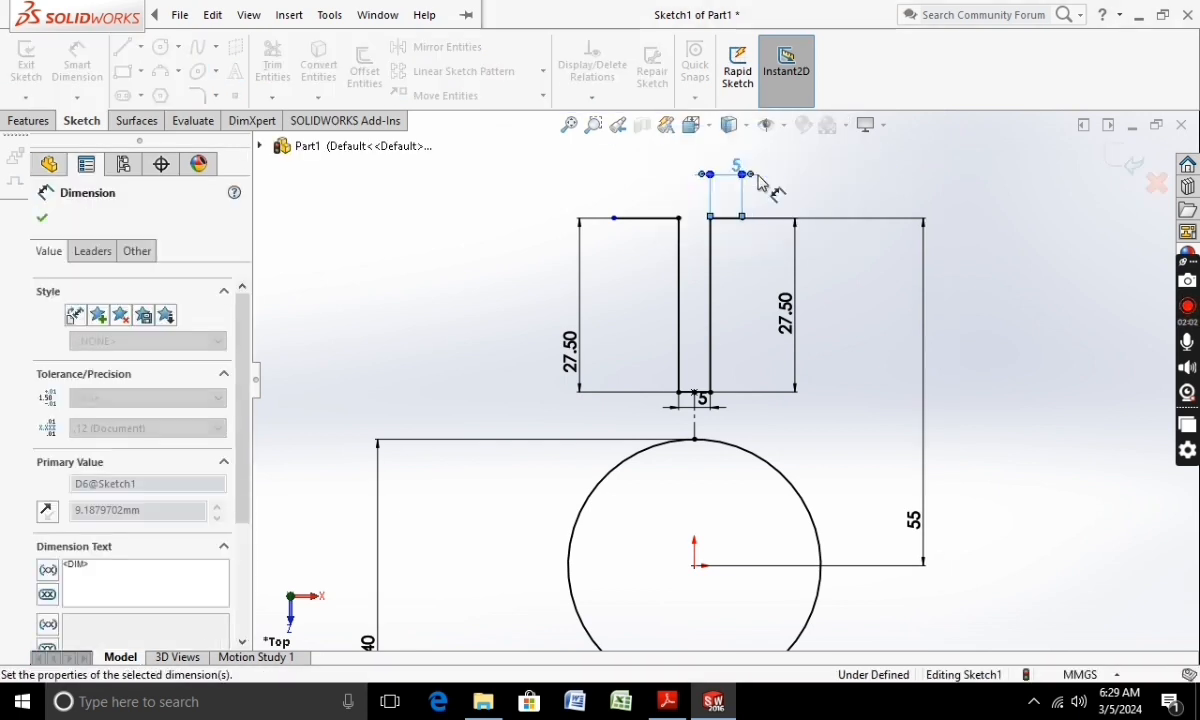
click(642, 226)
click(635, 266)
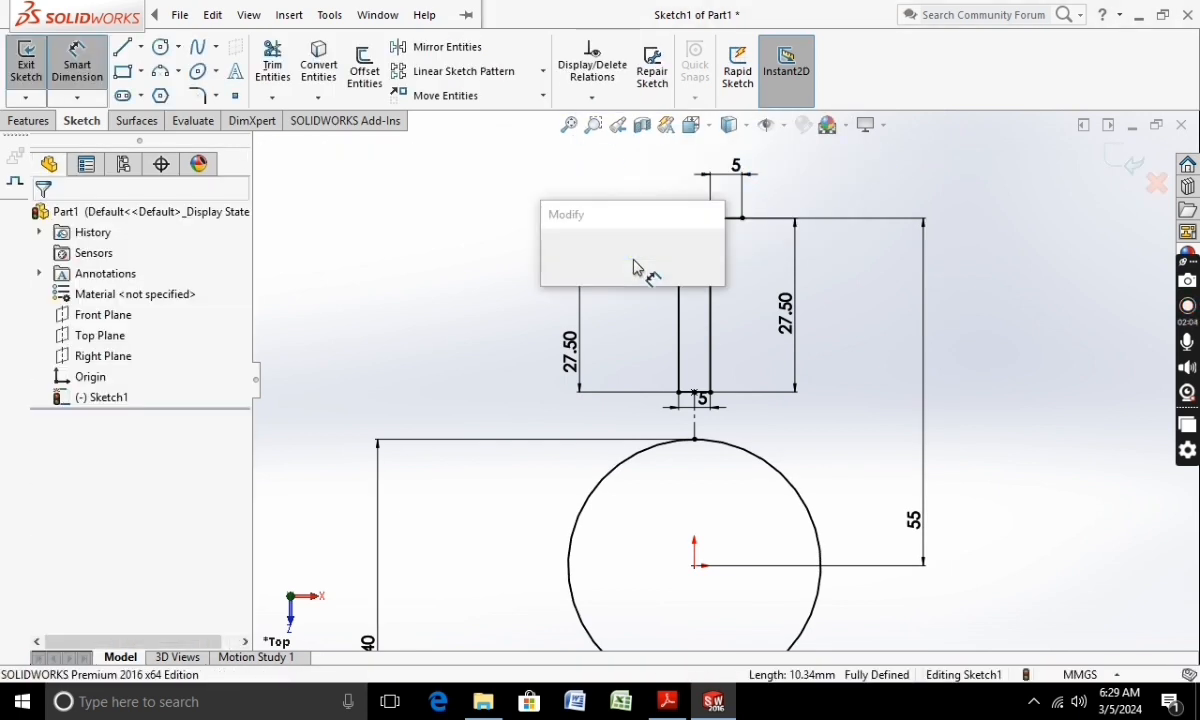
key(Return)
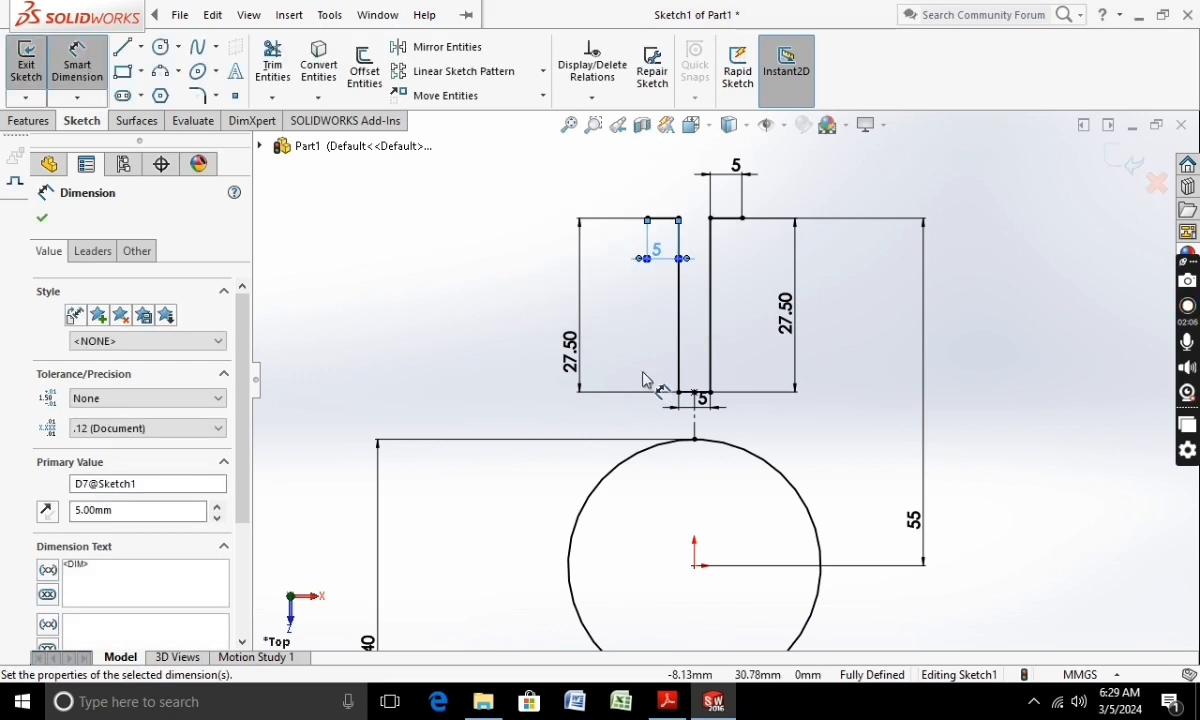
Step: Sketch a circle of 2.5 mm radius centred on the base line's midpoint and reaching the slot's side
click(159, 47)
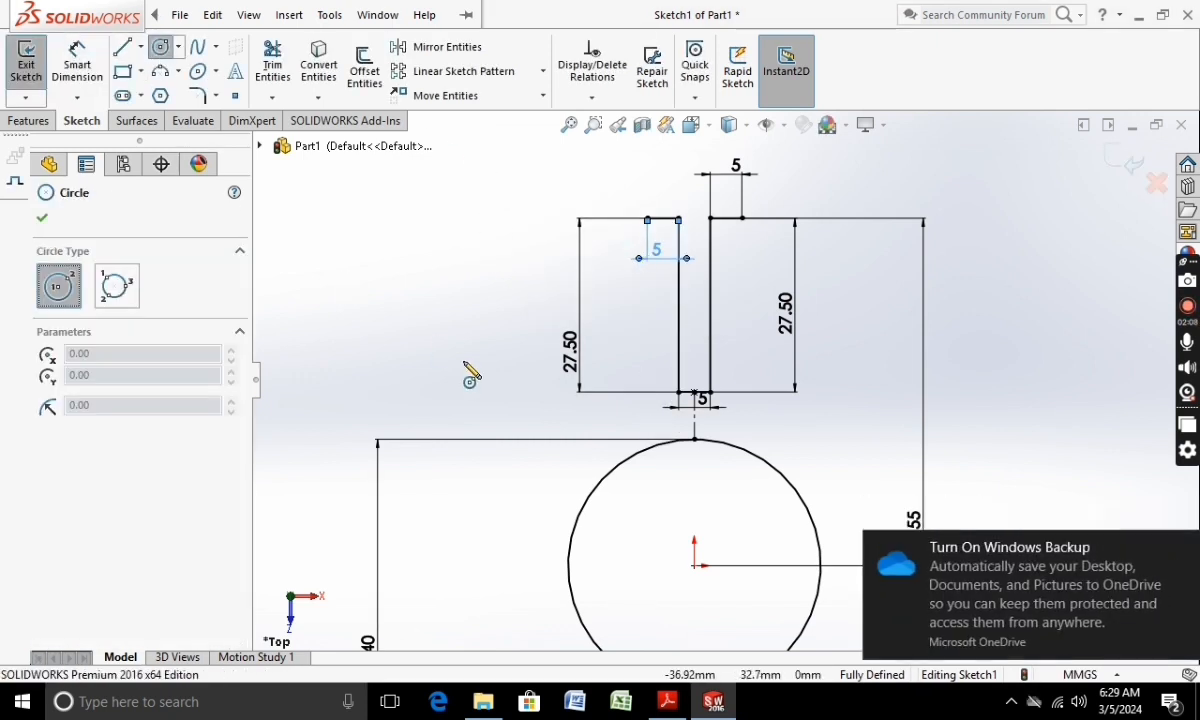
click(695, 392)
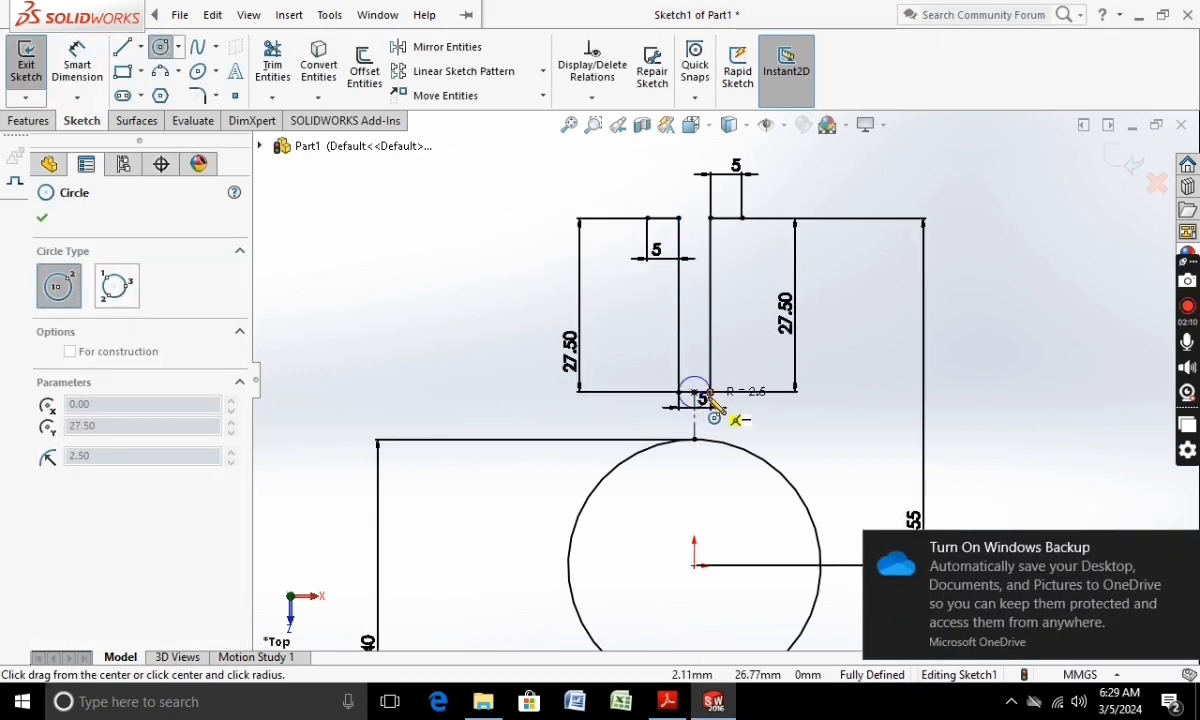
click(710, 392)
key(Escape)
Step: Power trim the upper half of the small circle and the slot's base line to form a rounded slot end
click(248, 14)
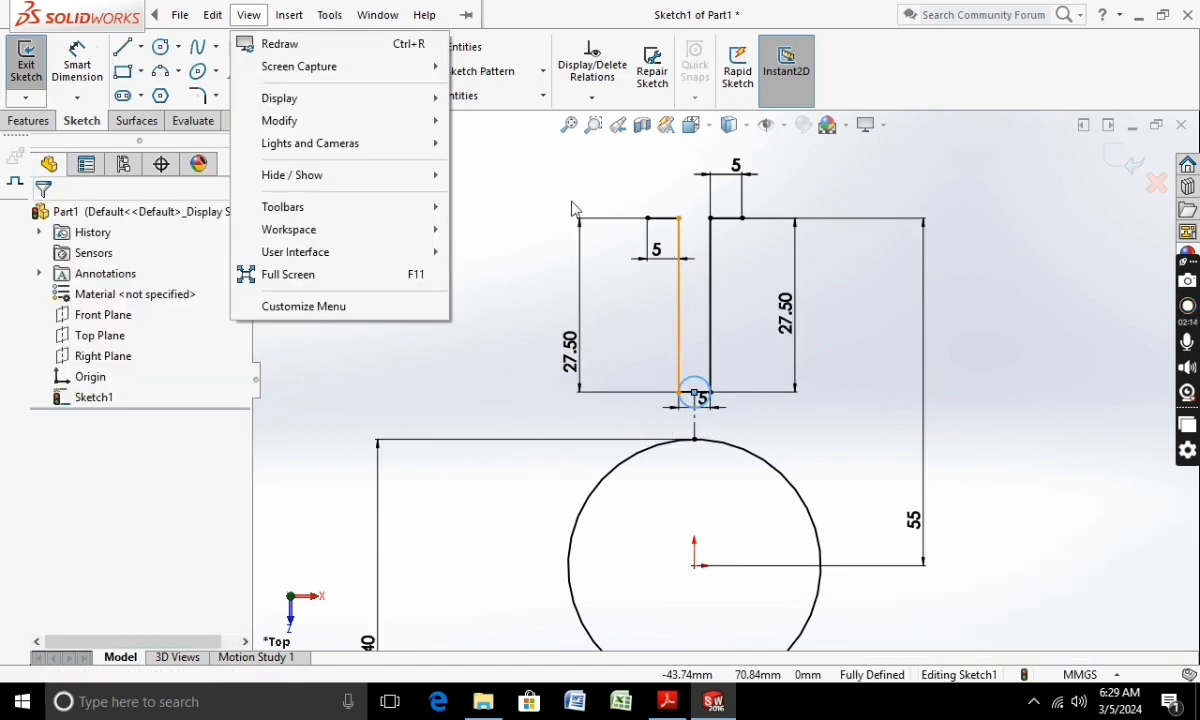
click(520, 187)
click(272, 65)
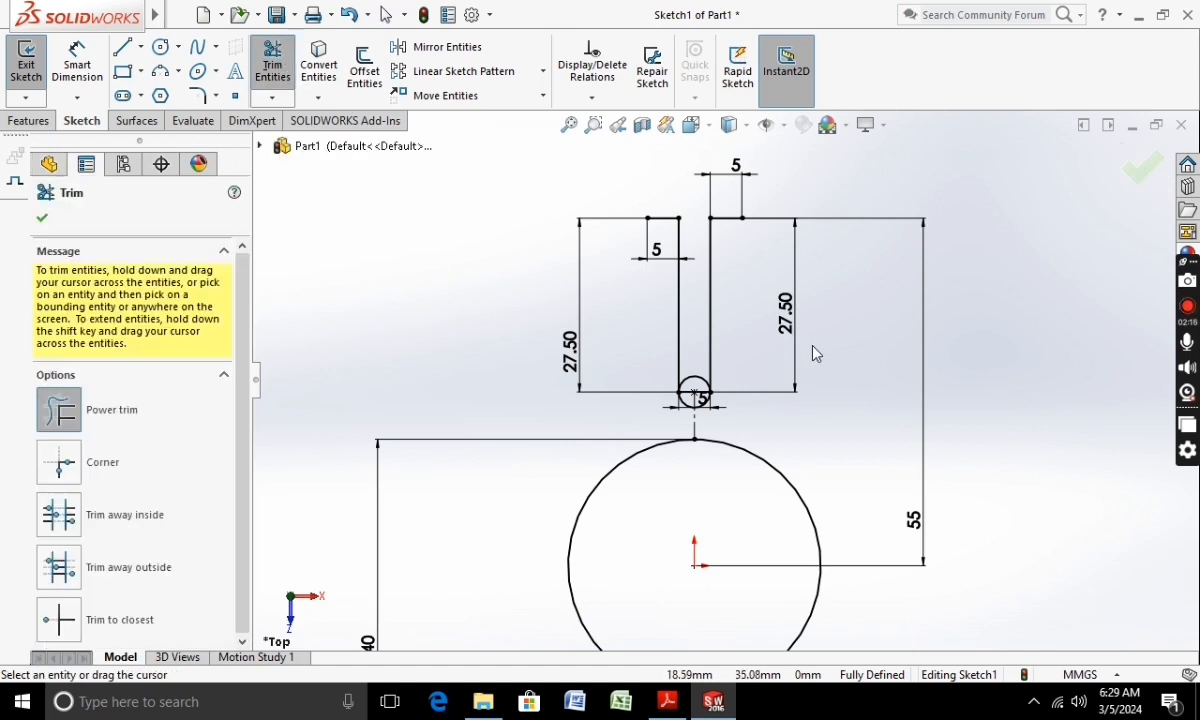
scroll(818, 349, down, 2)
scroll(645, 376, down, 1)
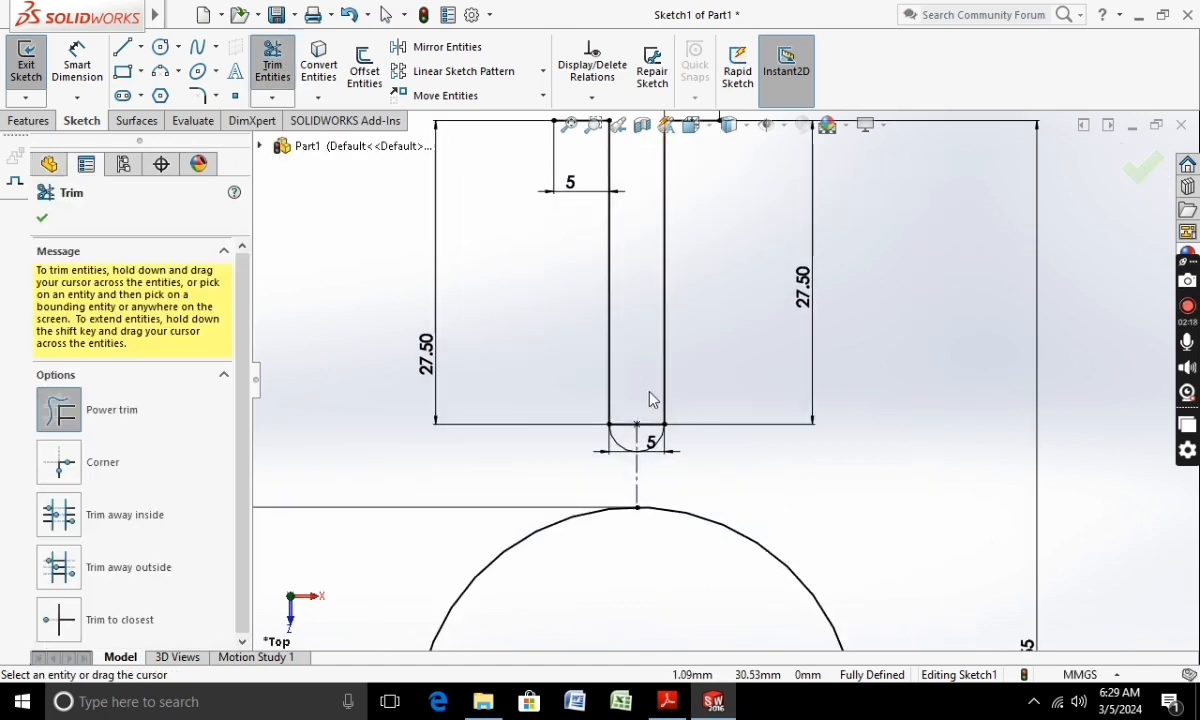
drag(651, 438, 631, 376)
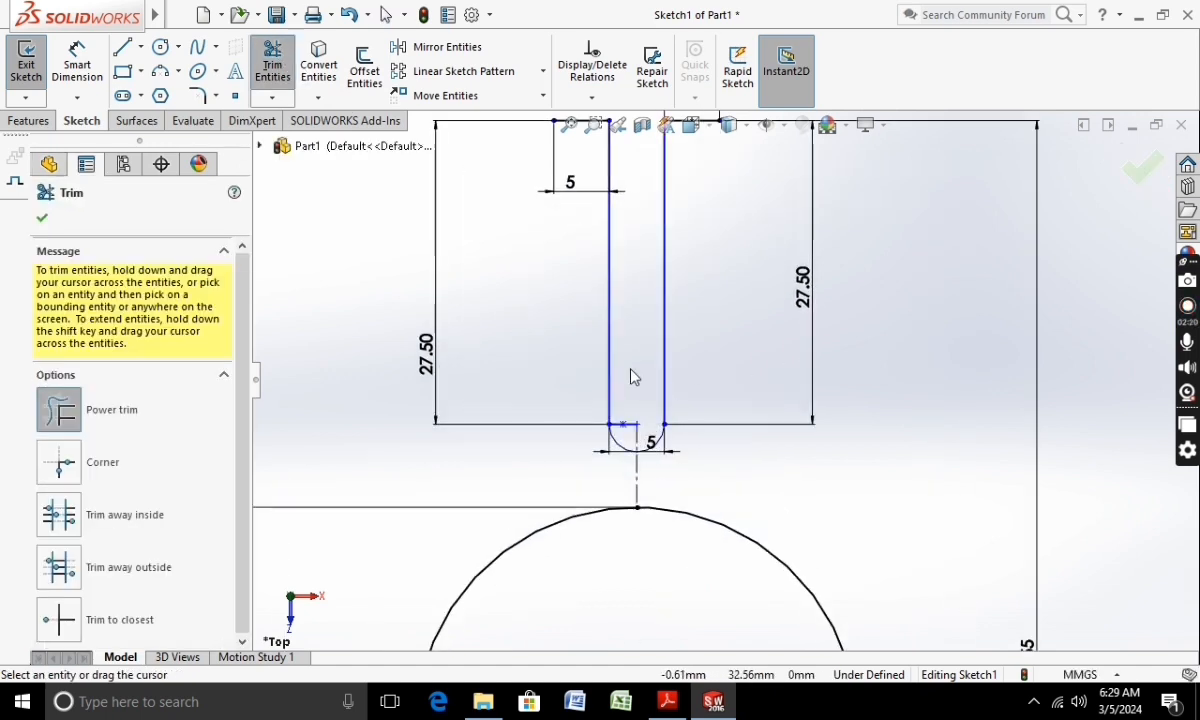
click(41, 220)
Step: Create a circular sketch pattern of the slot's top lines, sides and end arc about the origin, with 8 equally spaced instances over 360 degrees
scroll(635, 383, up, 4)
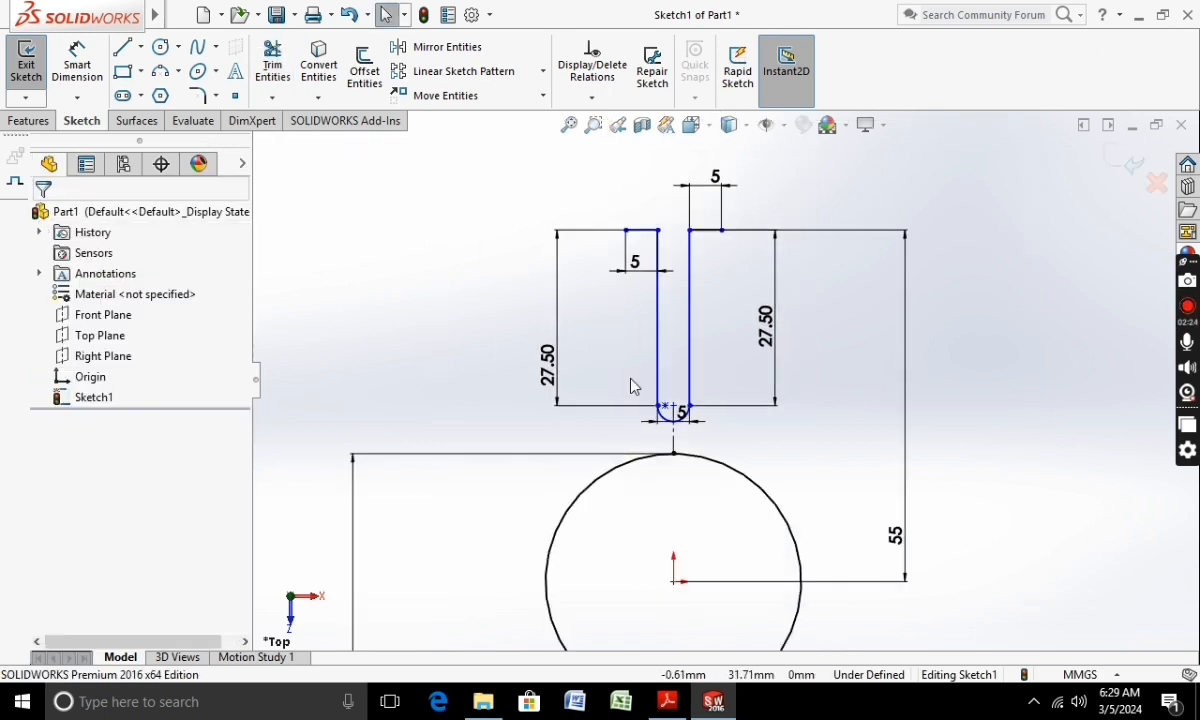
scroll(720, 400, up, 3)
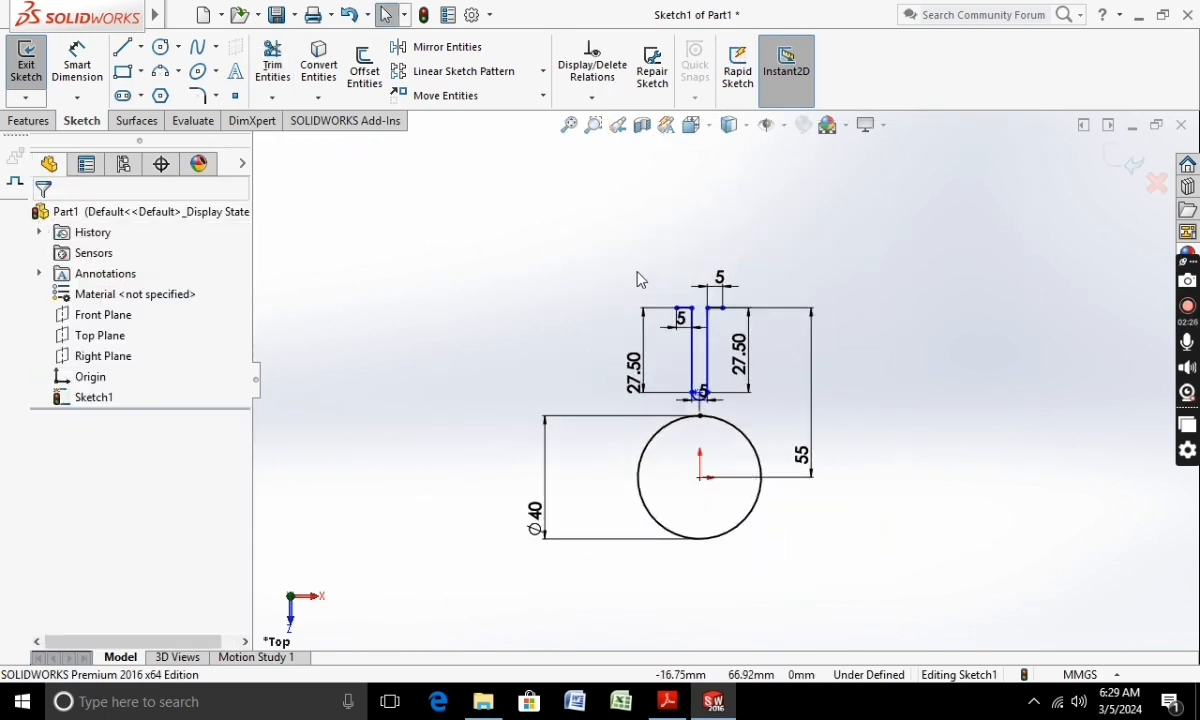
click(541, 72)
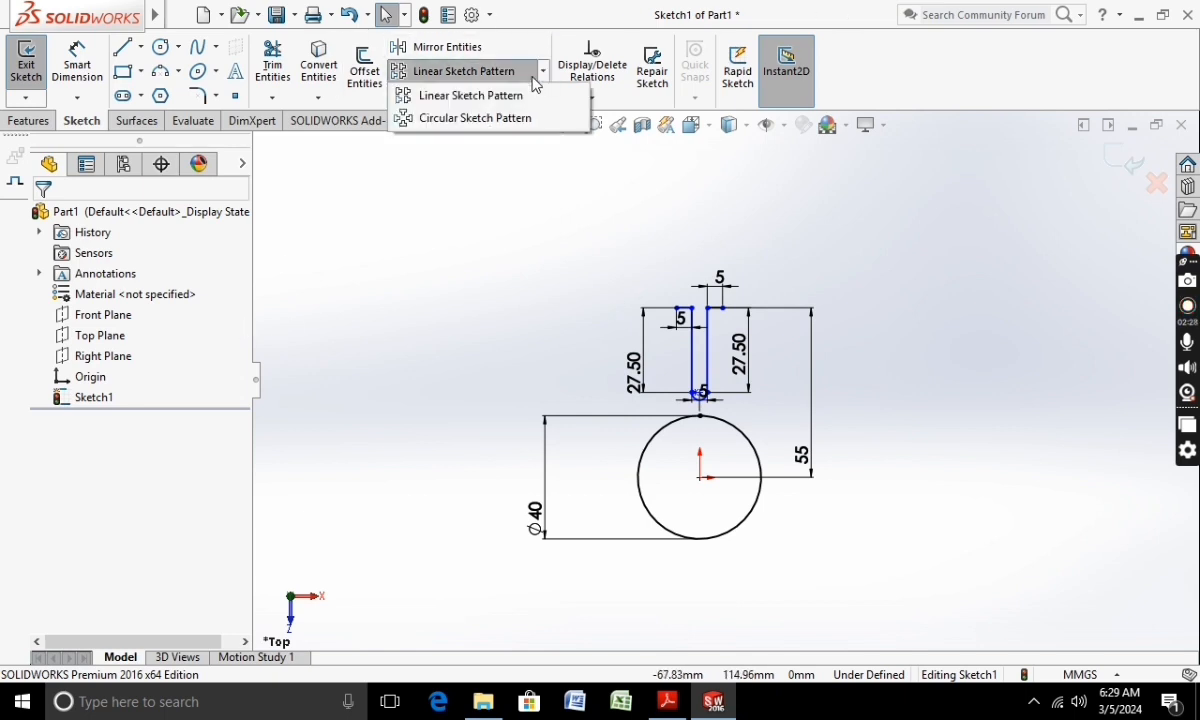
click(487, 118)
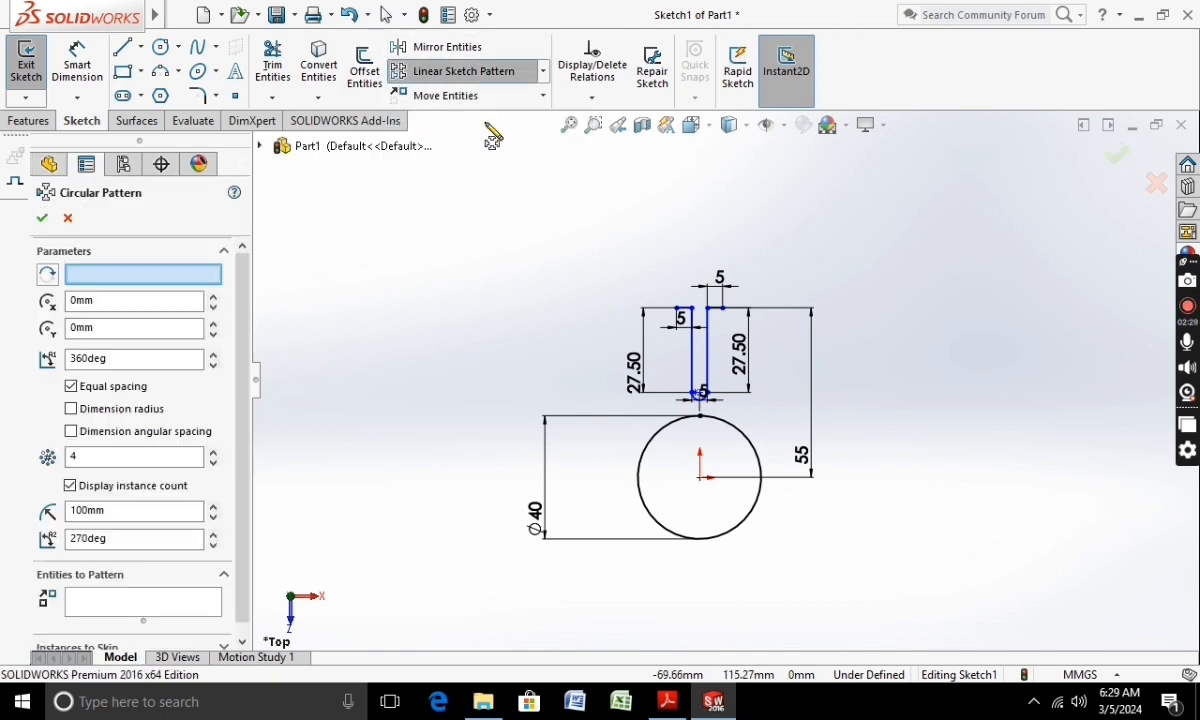
click(94, 603)
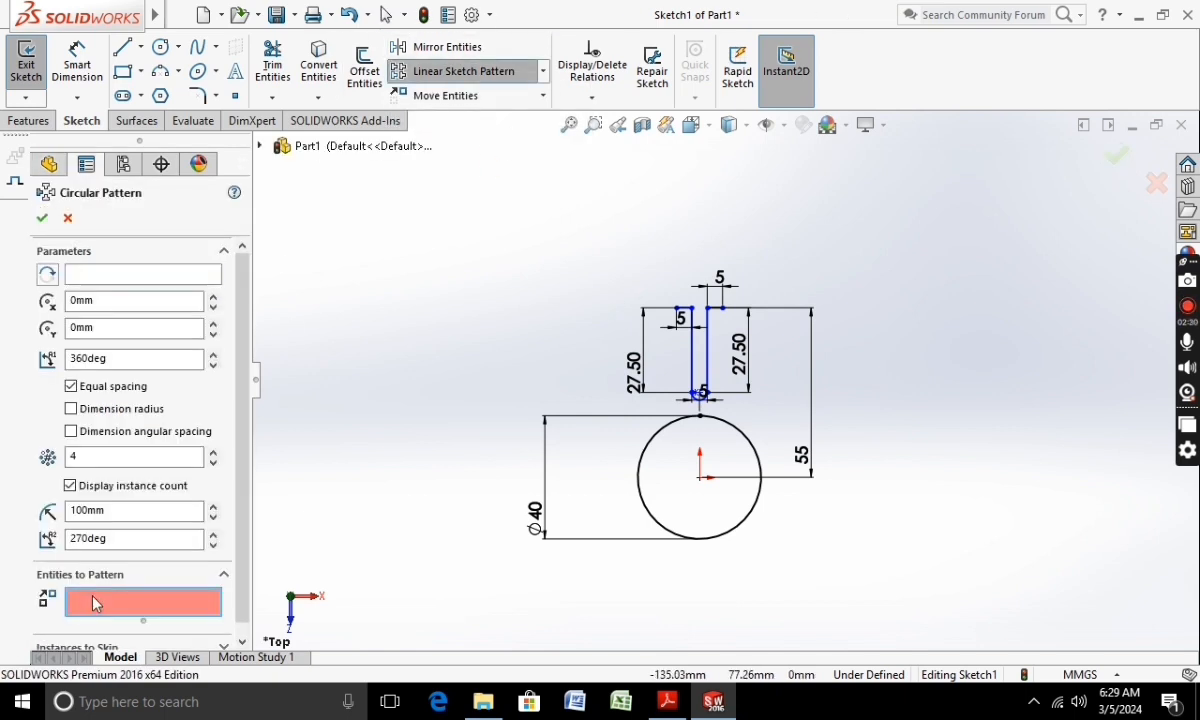
click(692, 318)
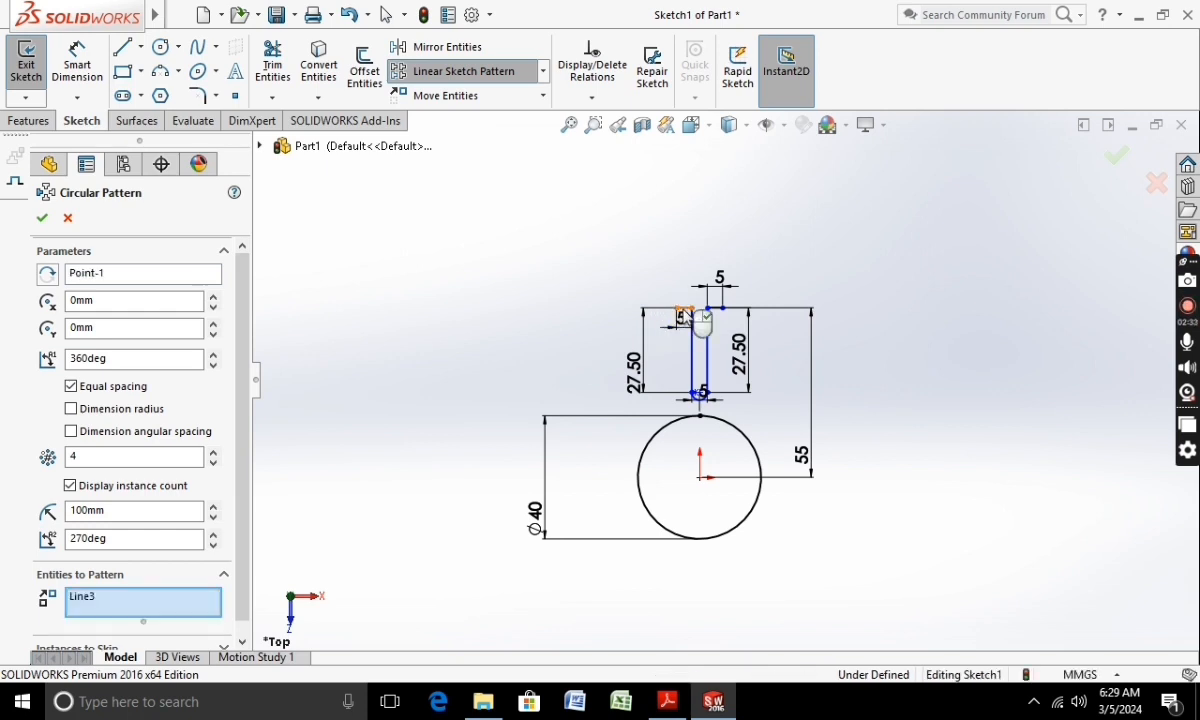
click(695, 366)
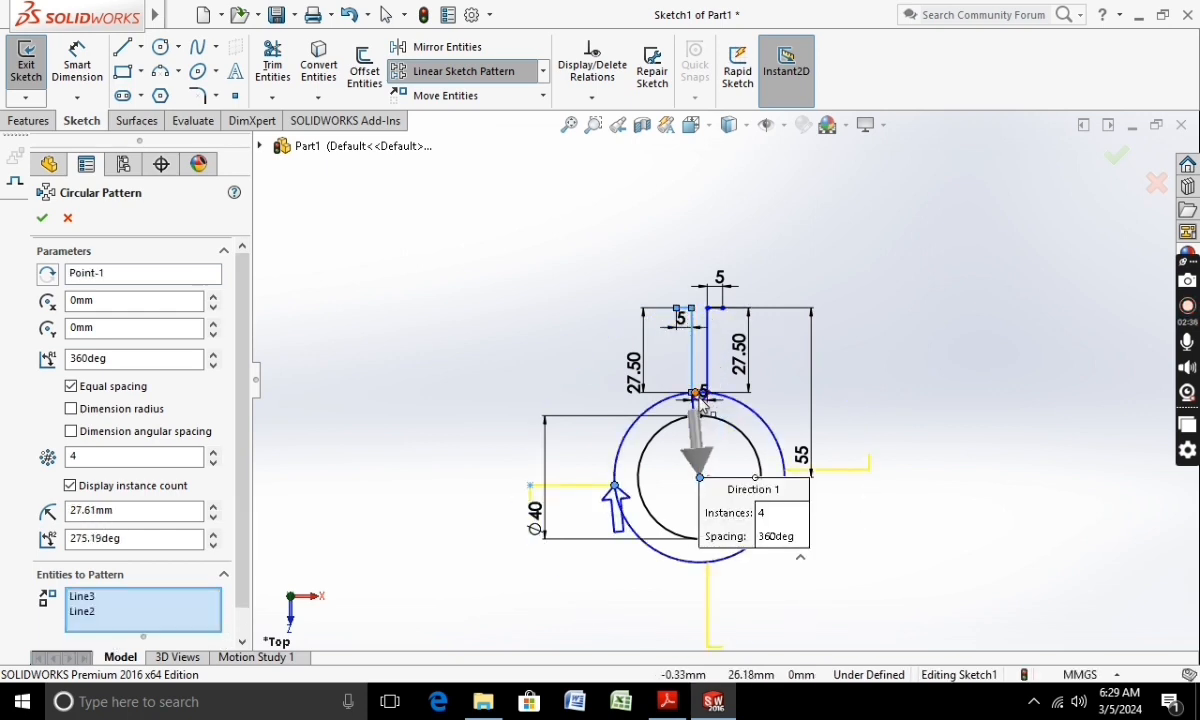
click(700, 398)
click(708, 372)
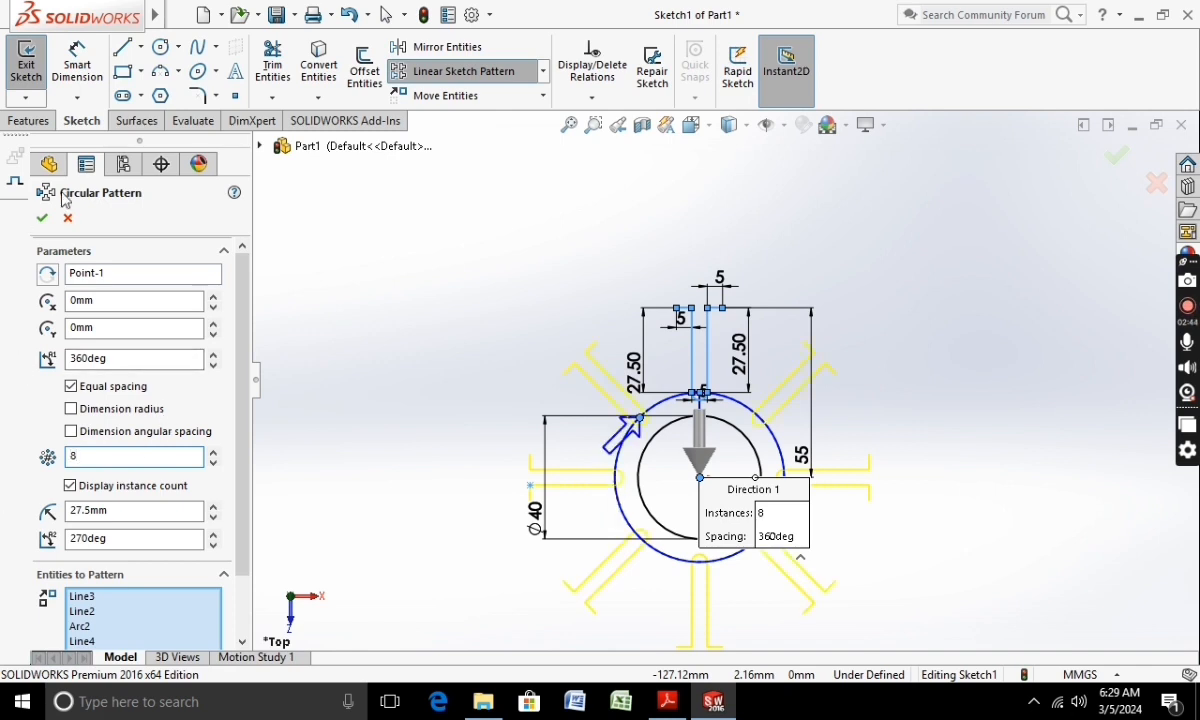
click(43, 219)
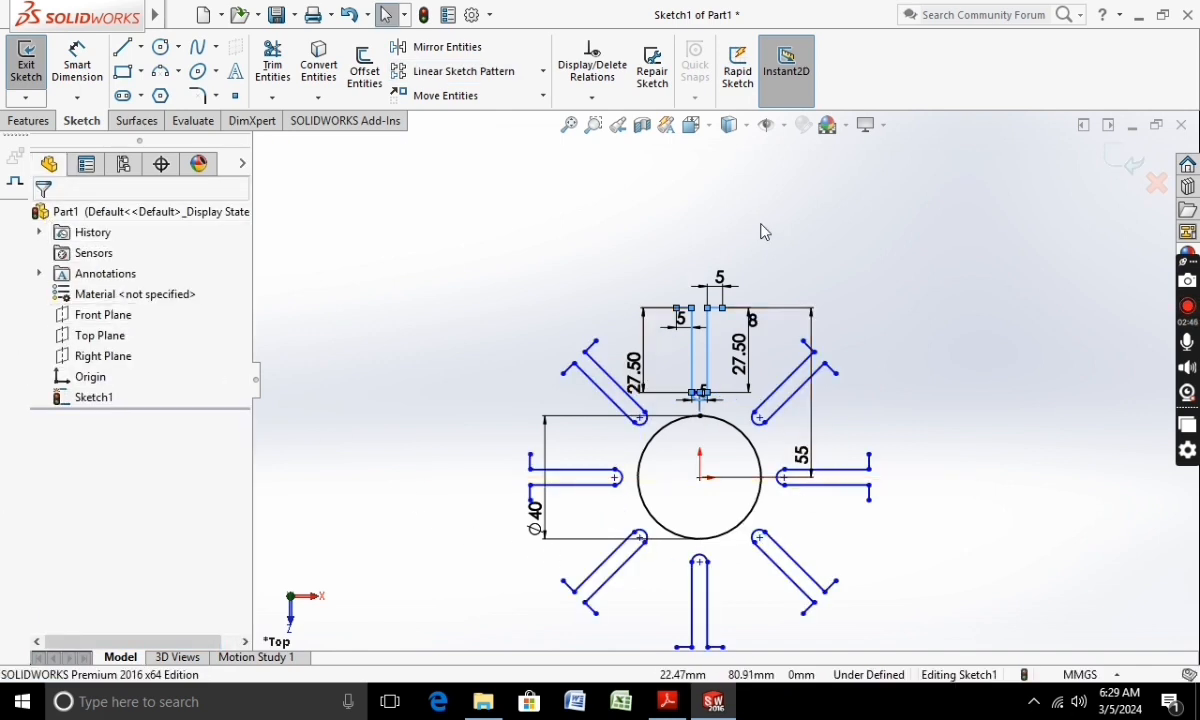
Step: Draw a 3-point arc, radius about 41 mm, bulging inward from the top slot's right outer end to the nearest end of the adjacent upper-right slot
click(160, 72)
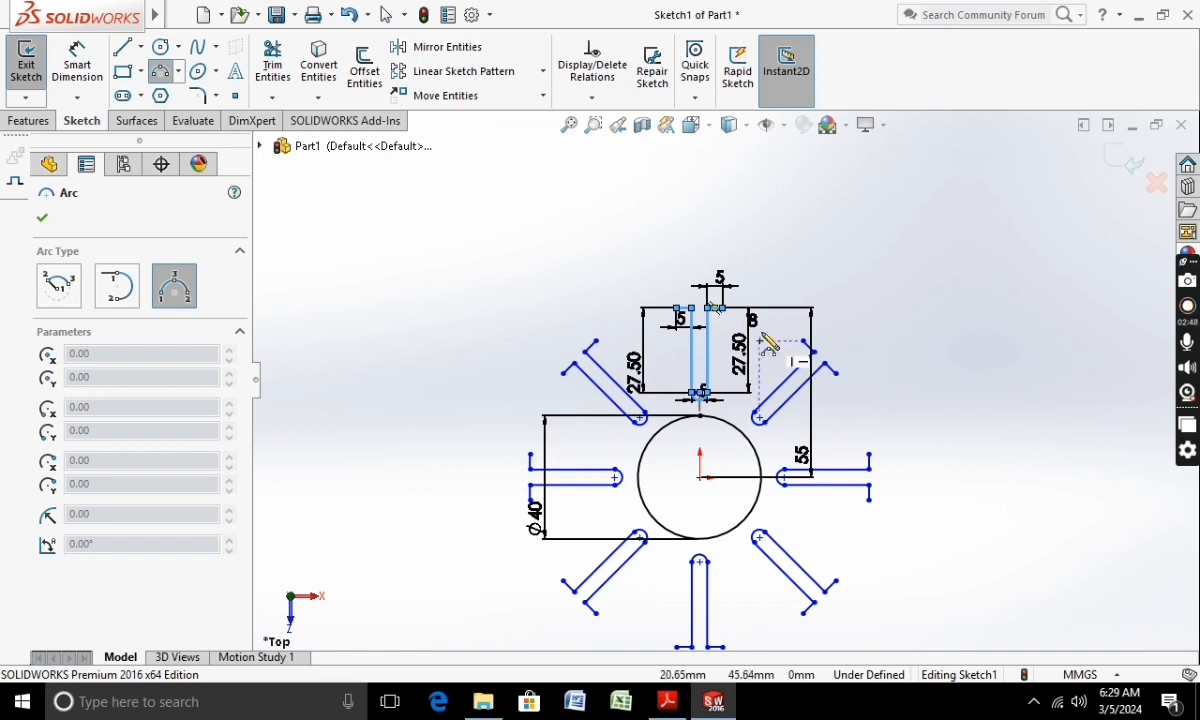
scroll(745, 316, down, 5)
scroll(725, 345, down, 2)
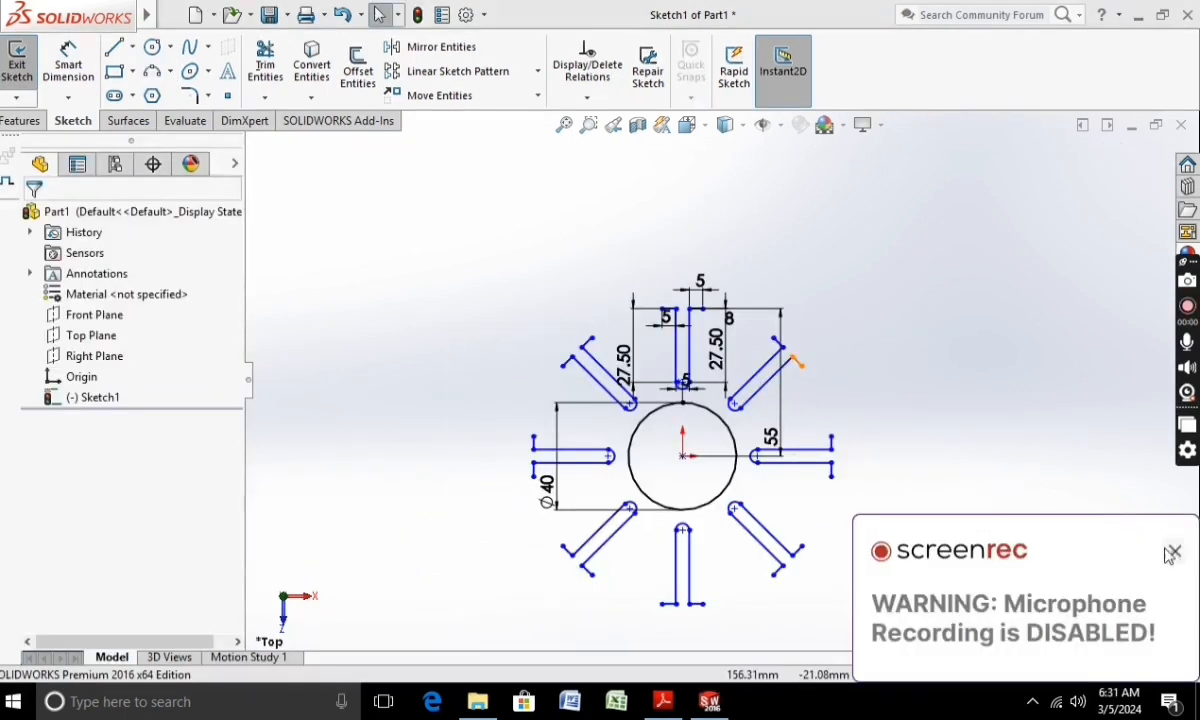
click(1172, 552)
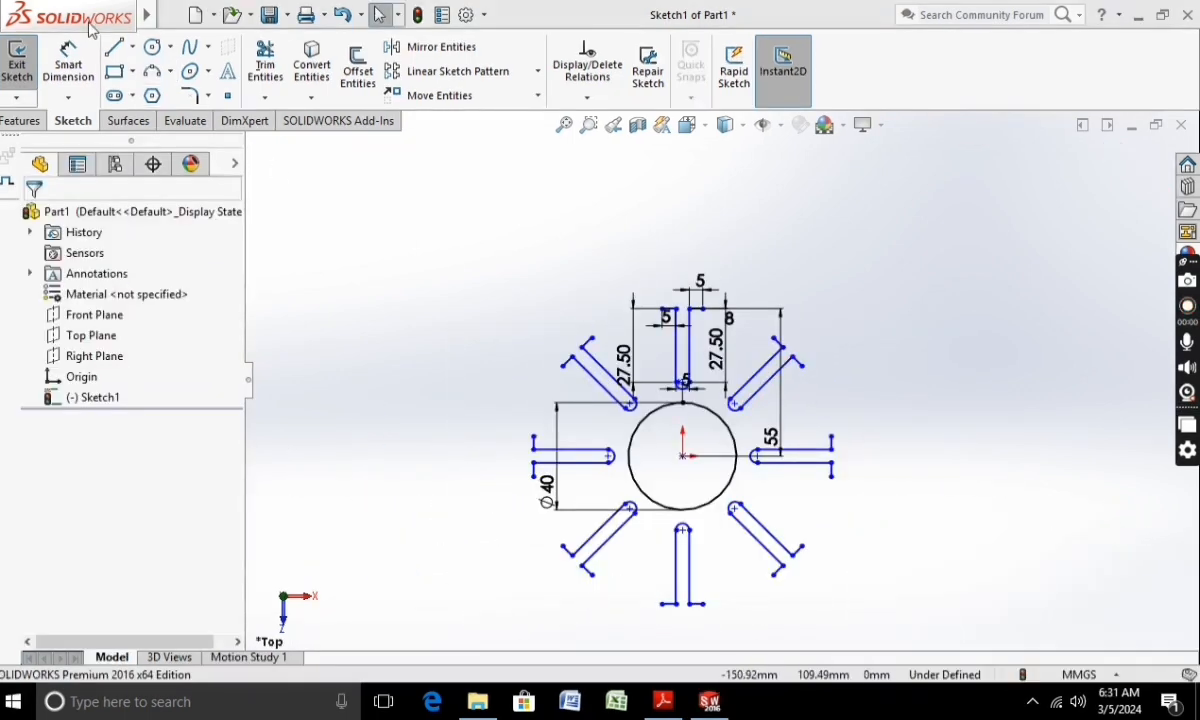
click(150, 72)
scroll(717, 333, down, 6)
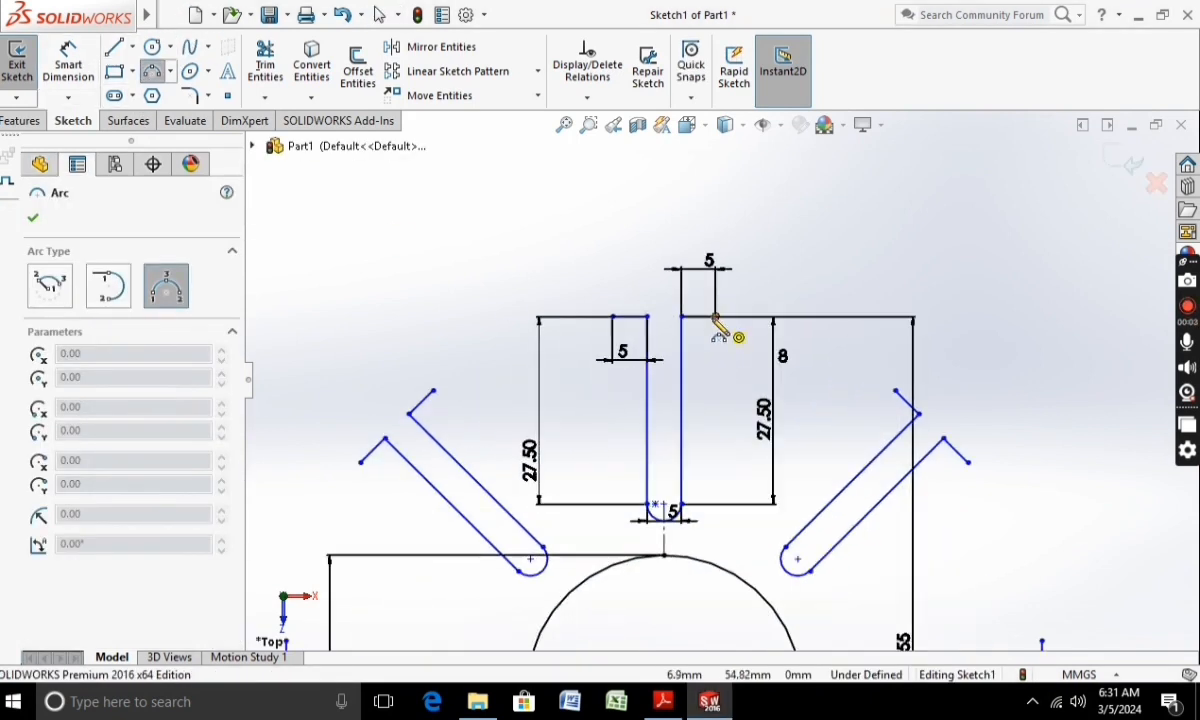
click(716, 318)
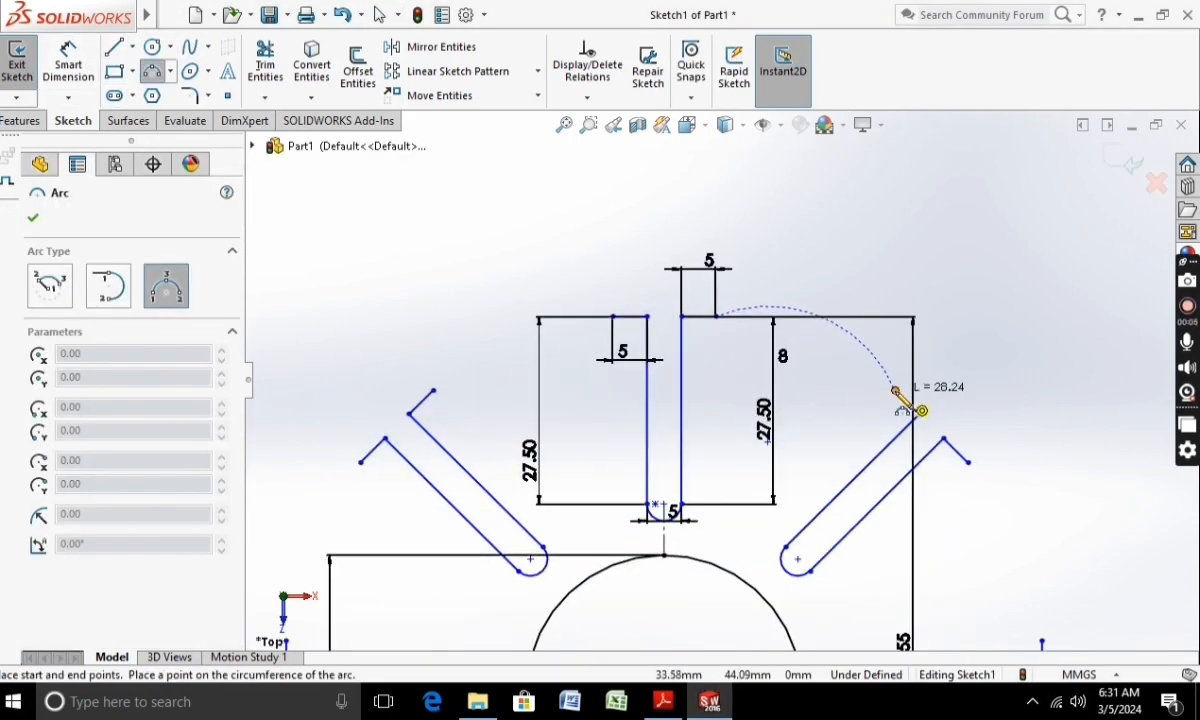
click(897, 392)
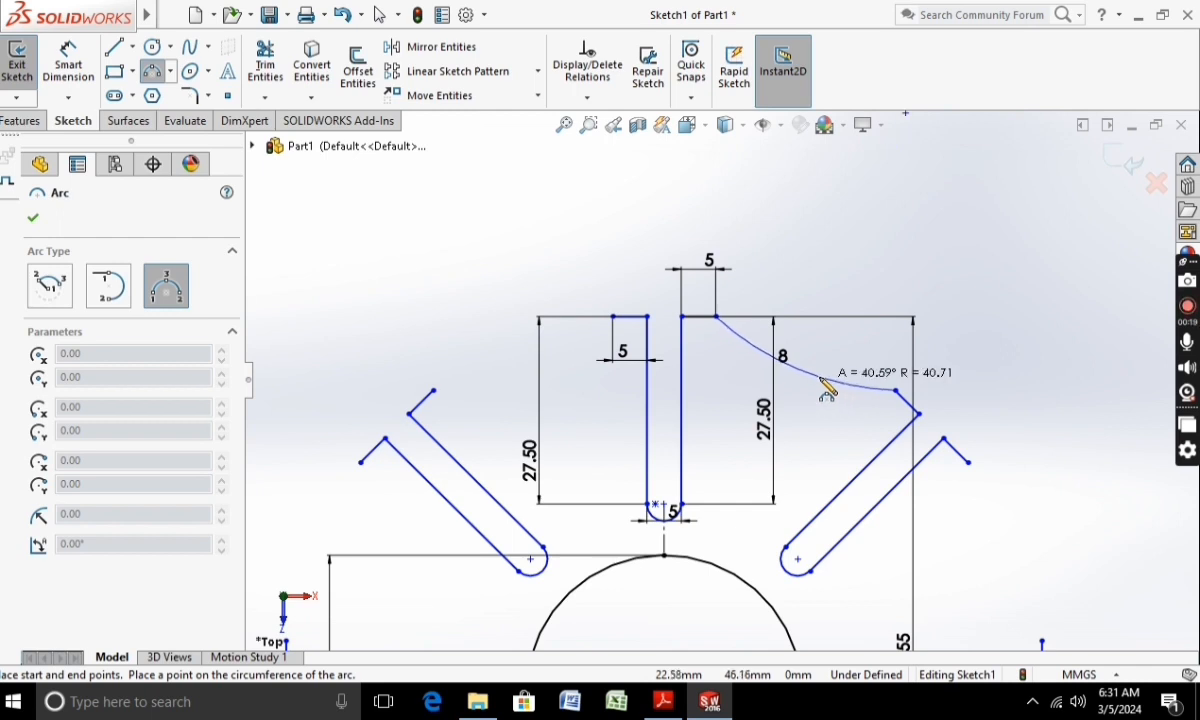
click(827, 390)
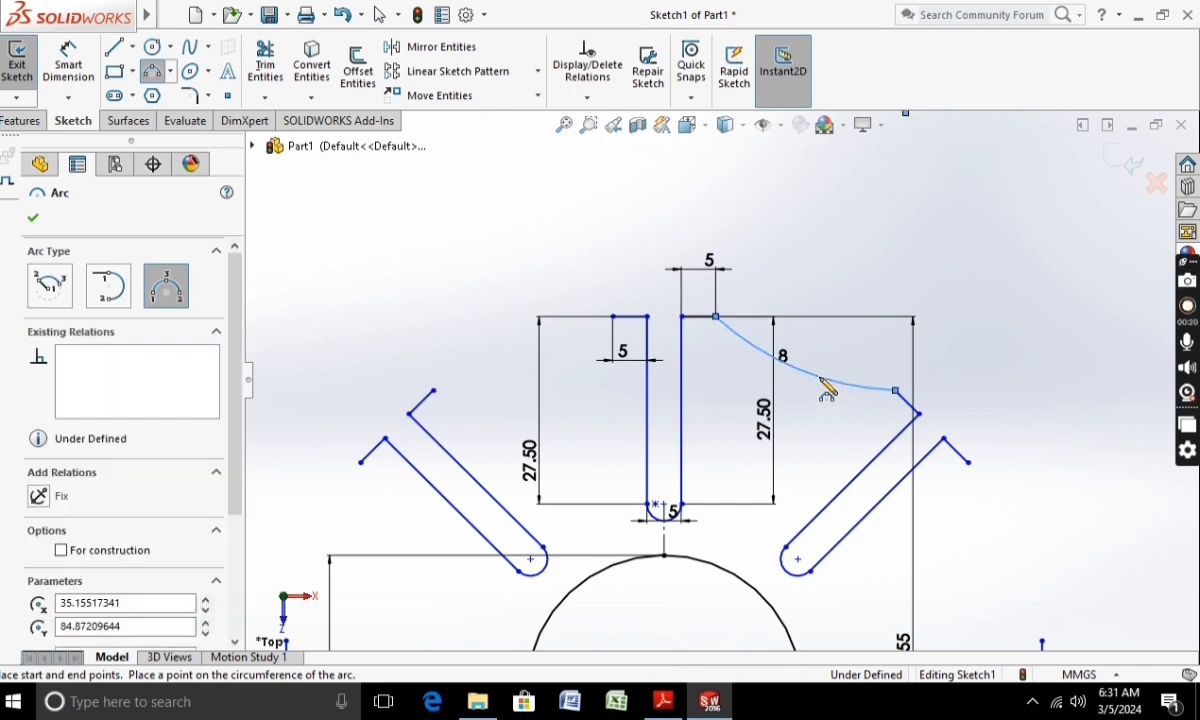
Step: Dimension the radius of the concave arc beside the top slot and set it to 40 mm
click(78, 74)
click(810, 377)
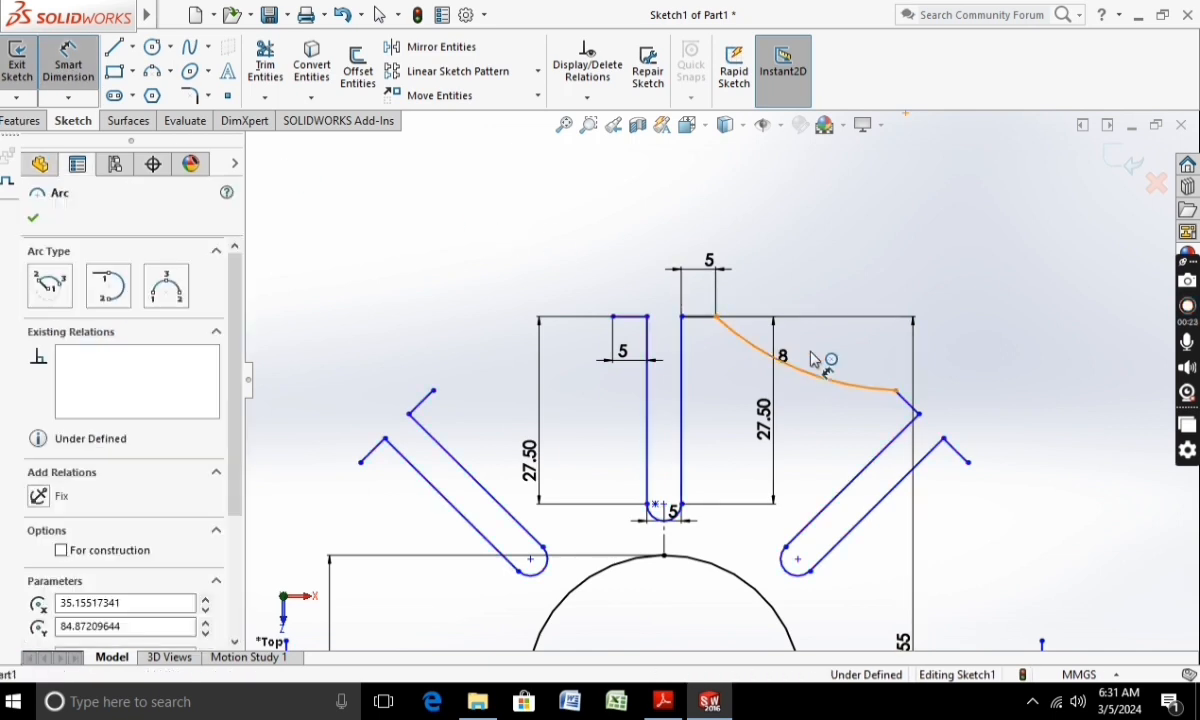
click(845, 290)
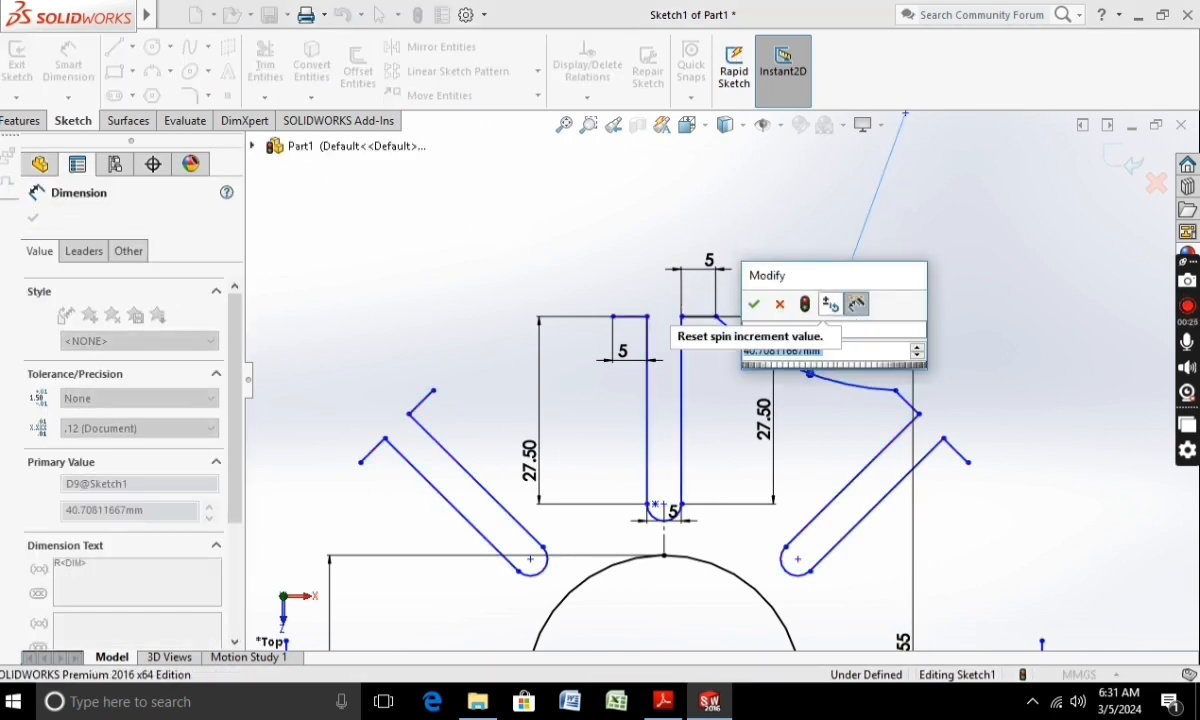
text(40)
key(Return)
scroll(779, 445, up, 4)
scroll(779, 445, up, 1)
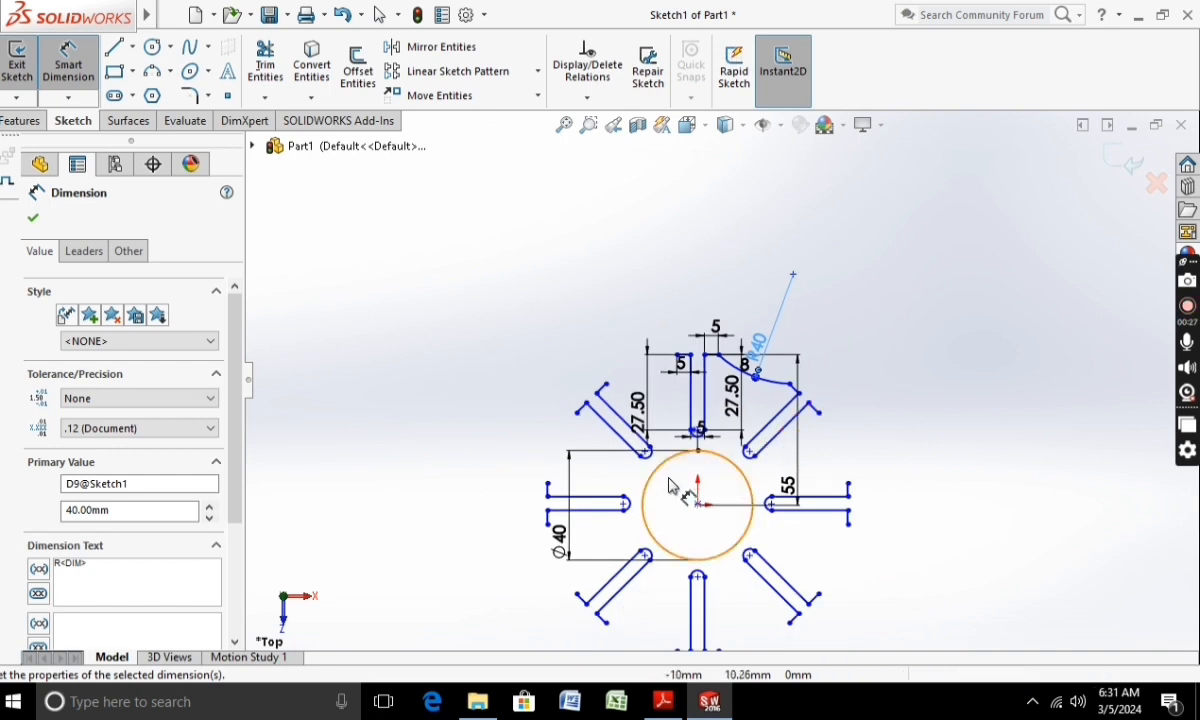
scroll(662, 489, down, 1)
click(33, 222)
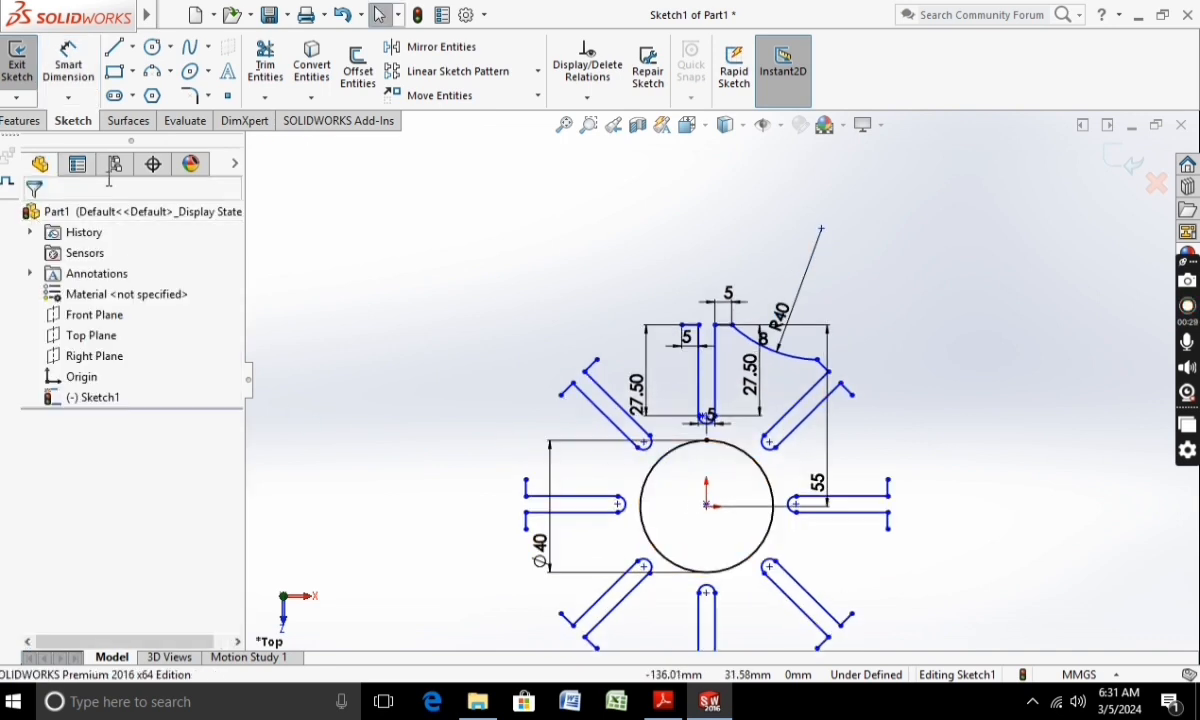
Step: Create a circular sketch pattern of the concave arc about the origin, with 8 equally spaced instances over 360 degrees
click(538, 72)
click(466, 118)
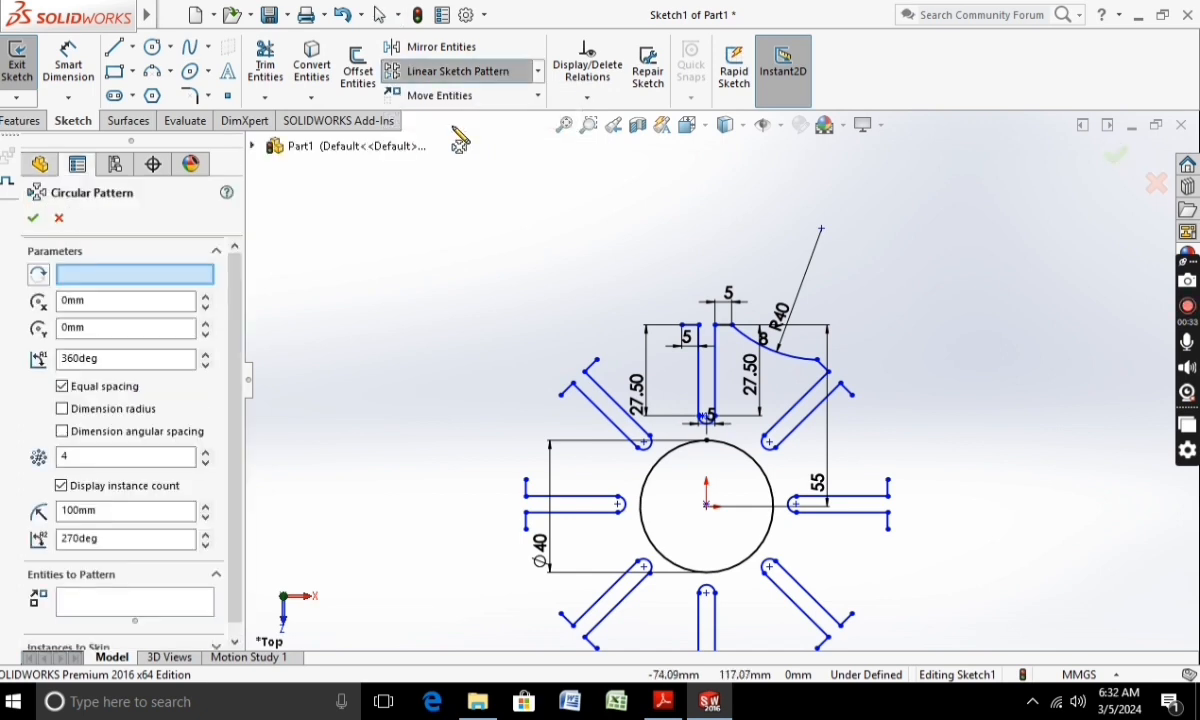
click(781, 346)
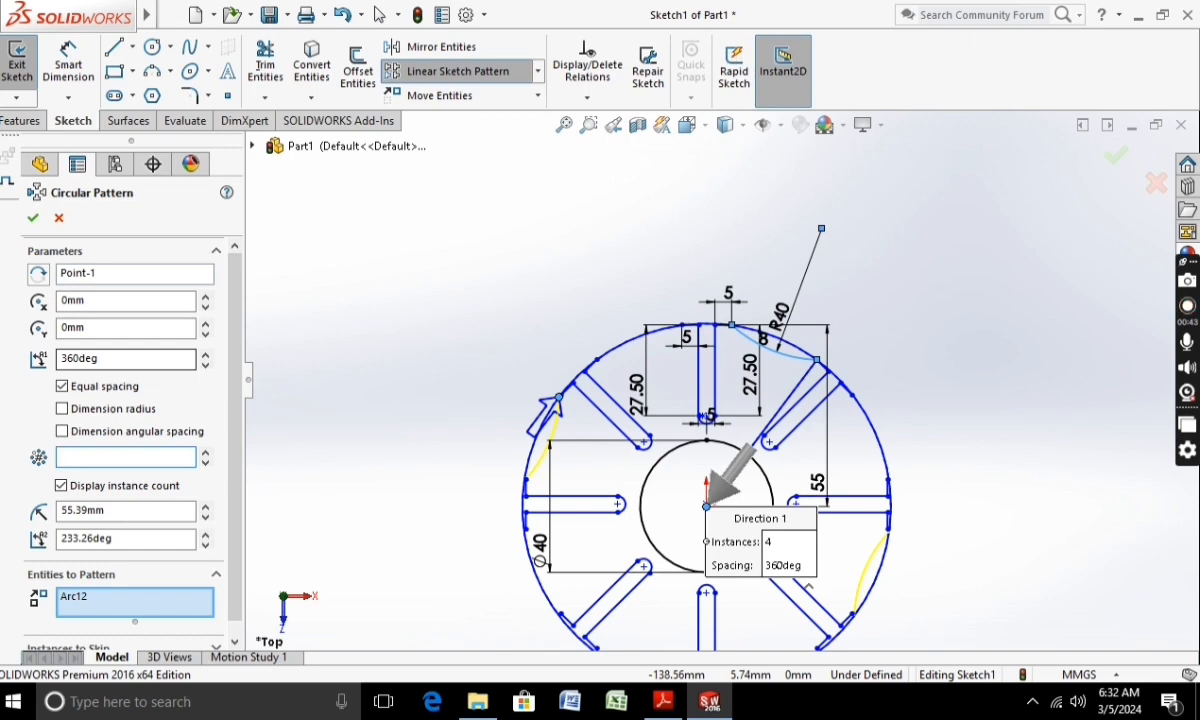
text(8)
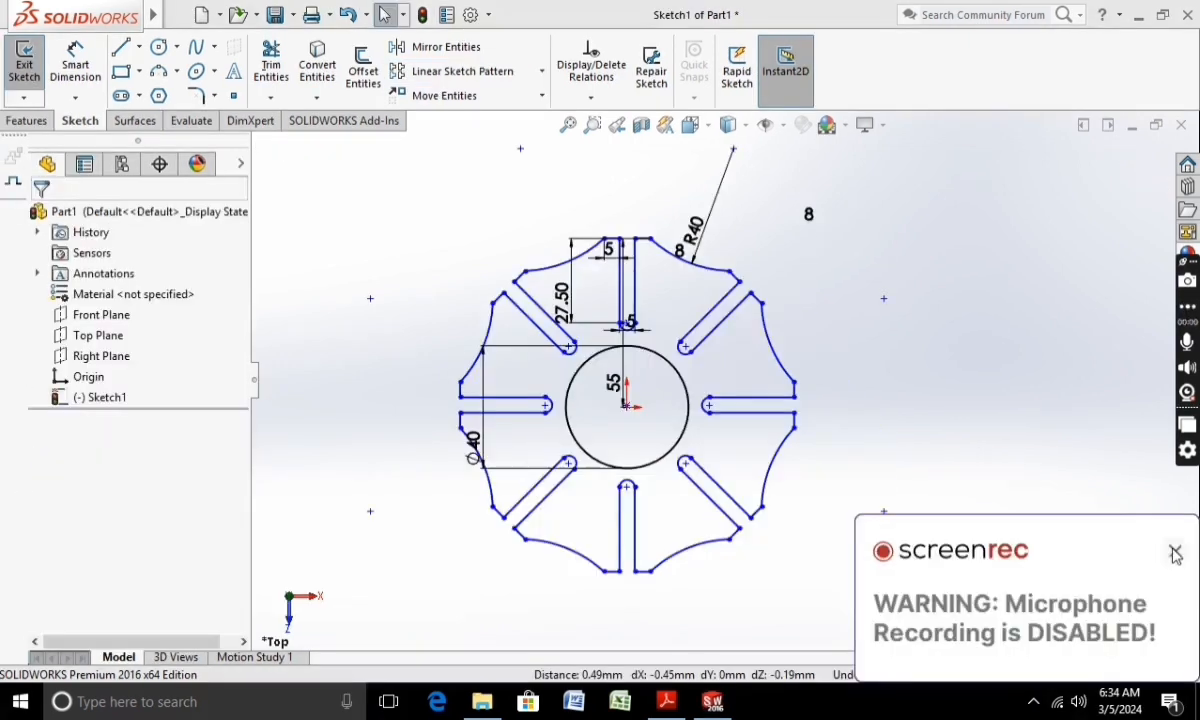
Step: Extrude the Geneva wheel sketch as a boss 10 mm thick, using the Mid Plane end condition
click(1175, 552)
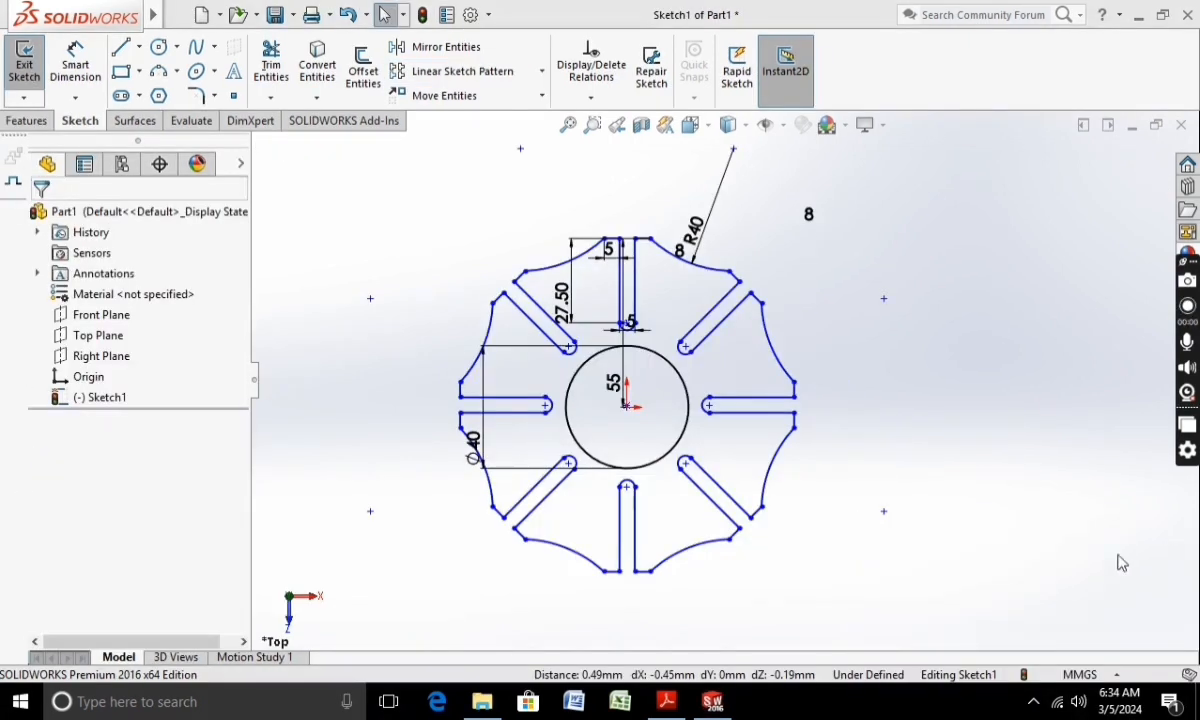
click(27, 120)
click(33, 68)
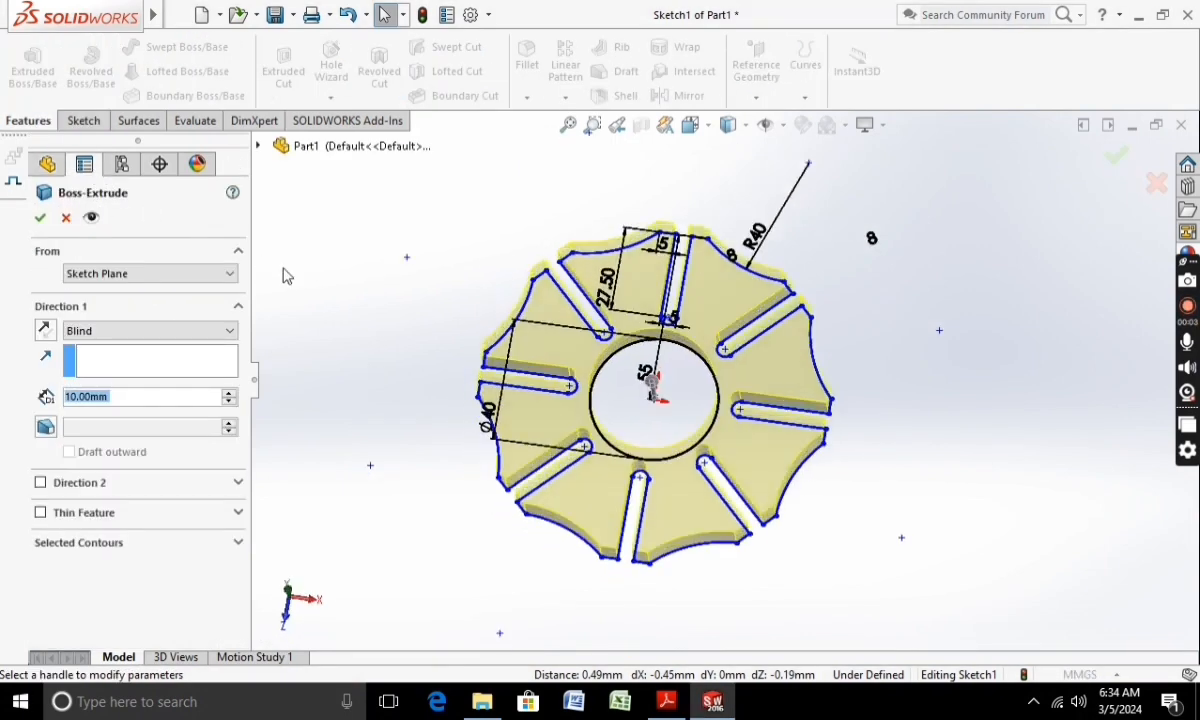
click(200, 331)
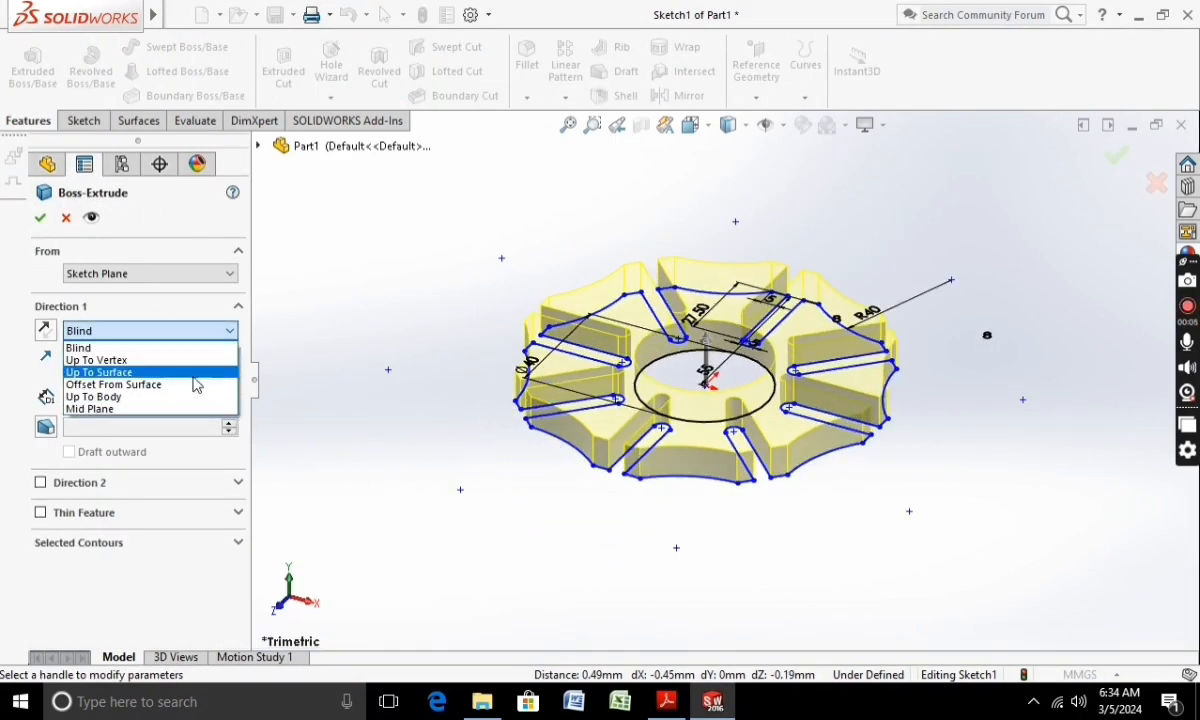
click(172, 411)
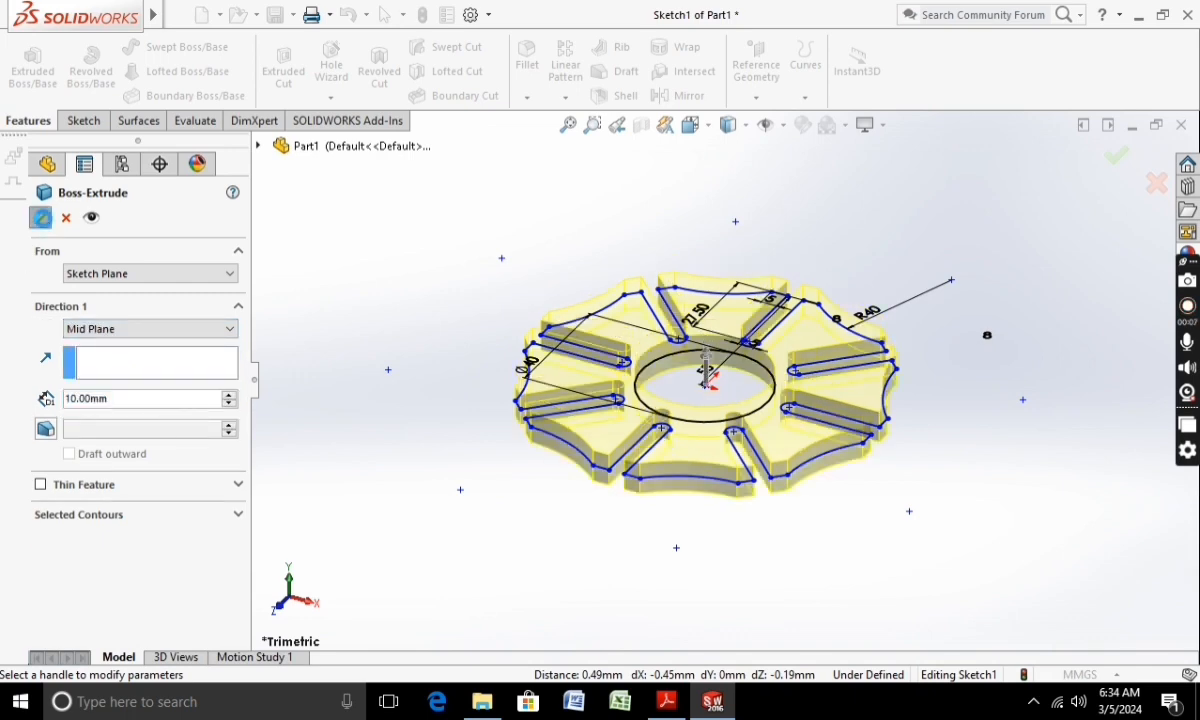
click(40, 217)
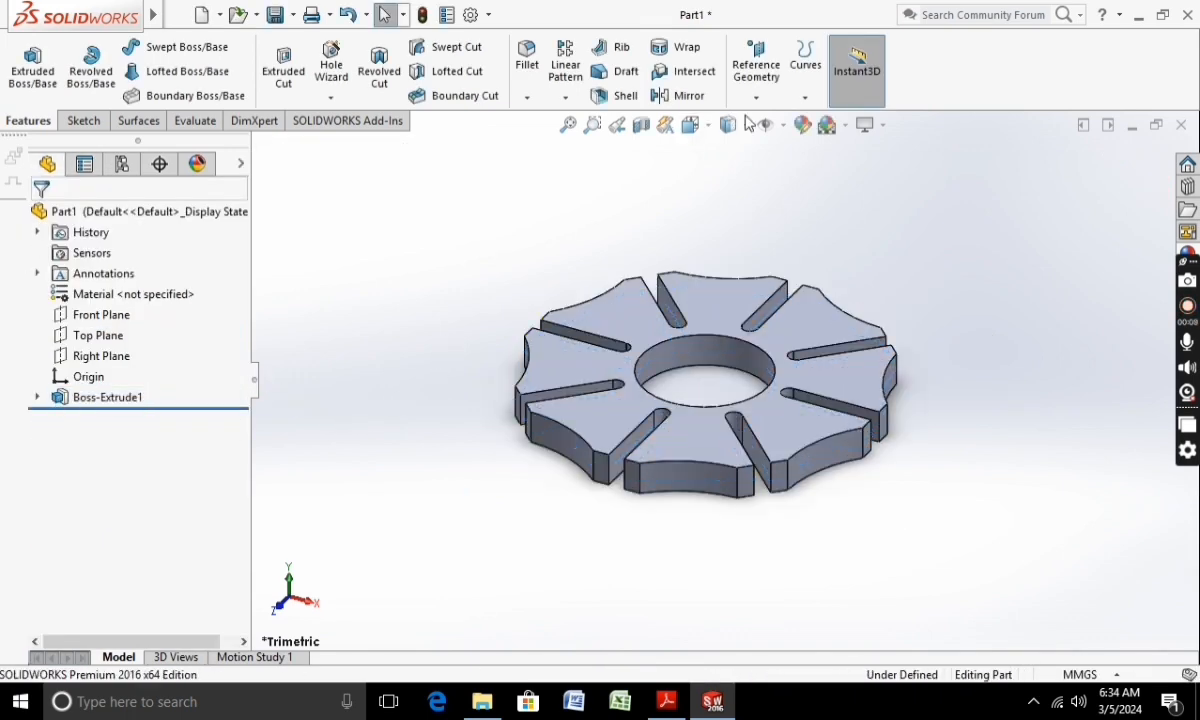
Step: Apply the Plain White scene and give the whole part a light red colour from the standard swatches
click(829, 125)
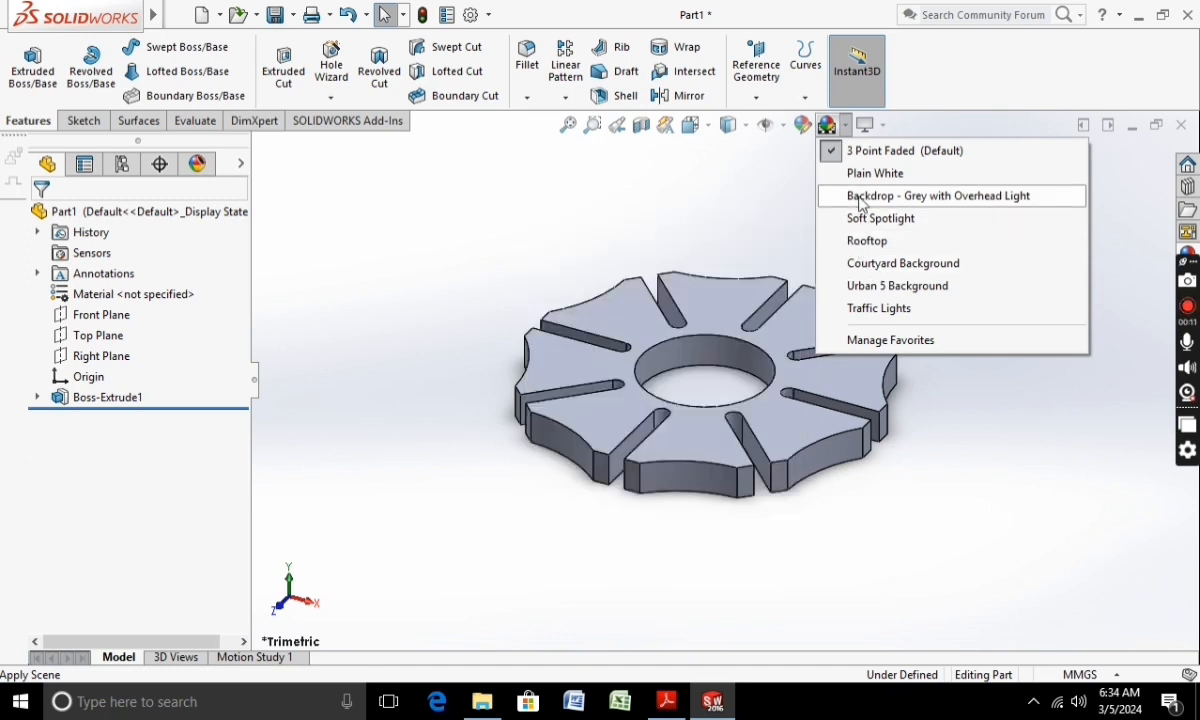
click(860, 174)
click(805, 125)
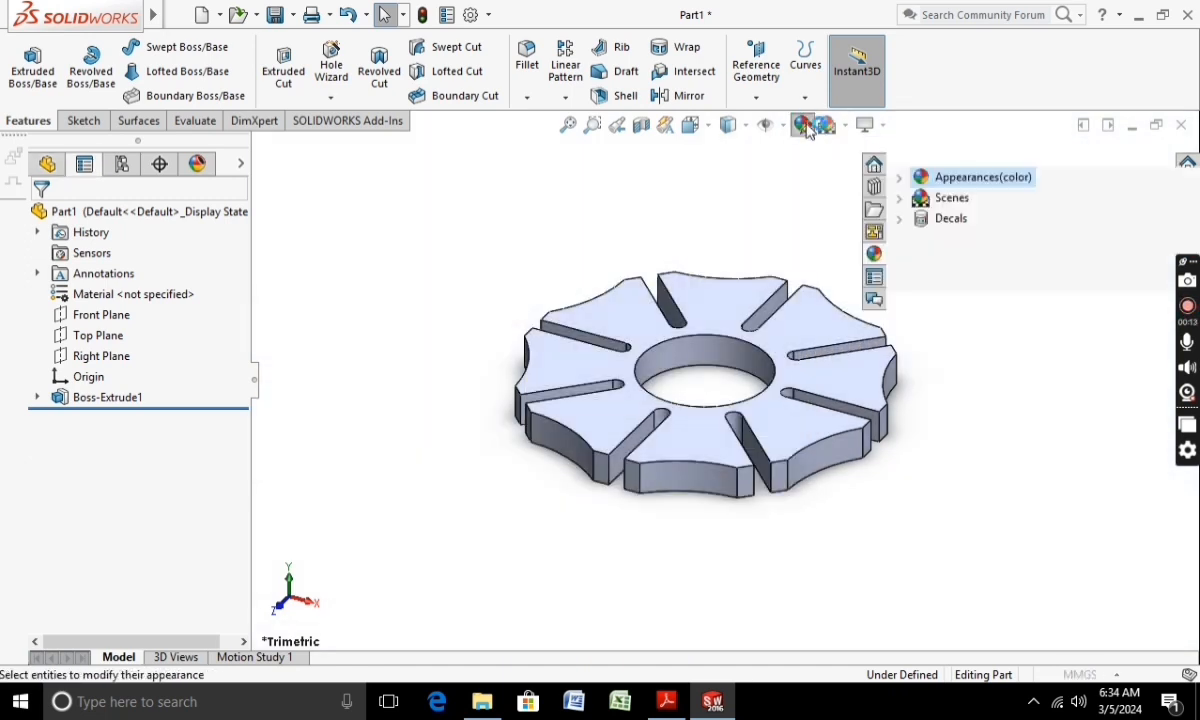
click(95, 599)
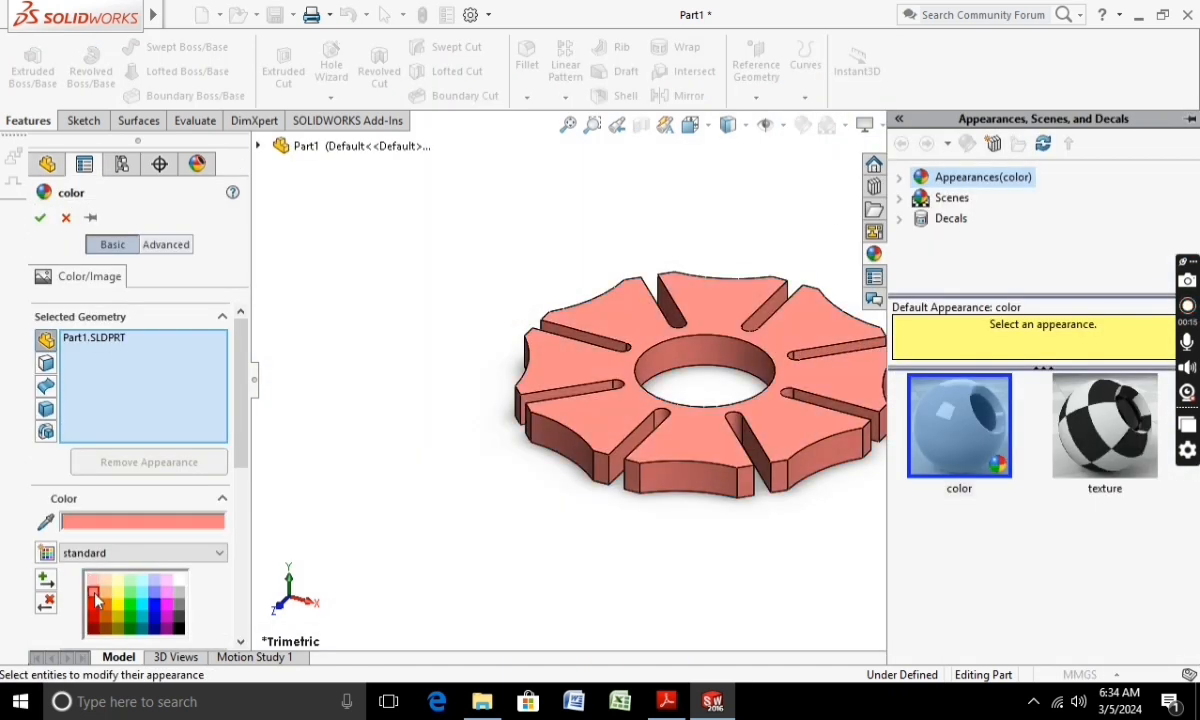
click(42, 215)
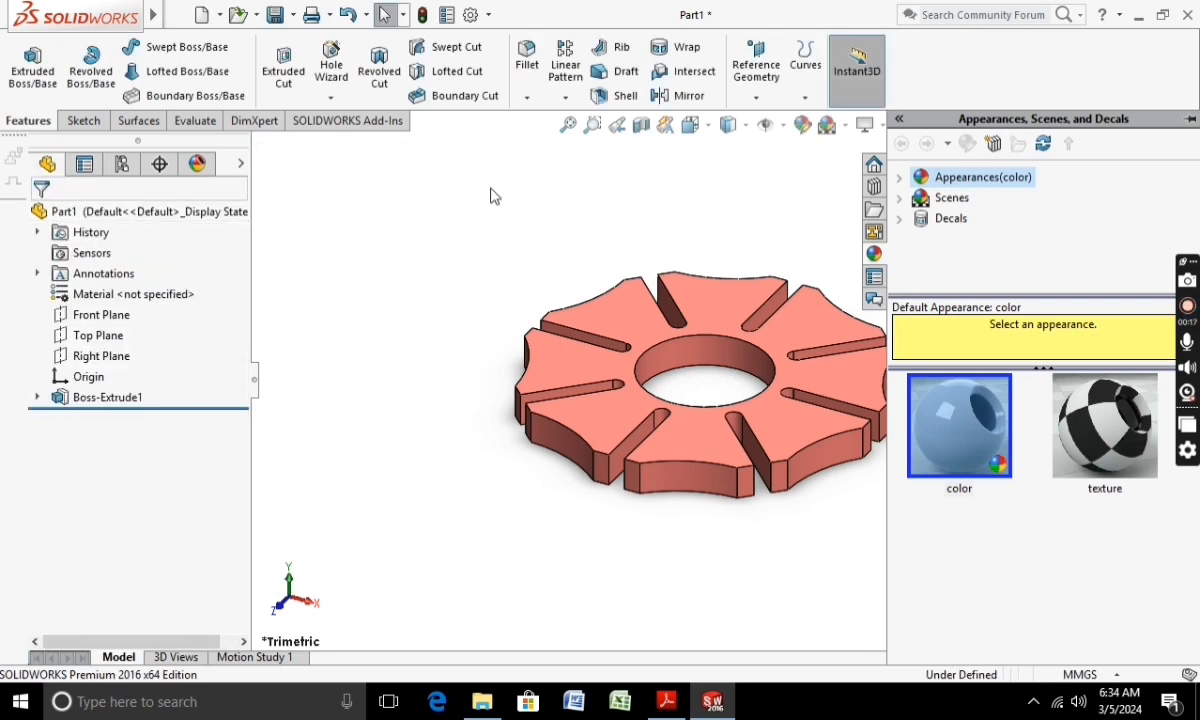
Step: Save the part as Part1 in a new folder named "wheel" inside the "solid exp" folder on drive D
click(274, 15)
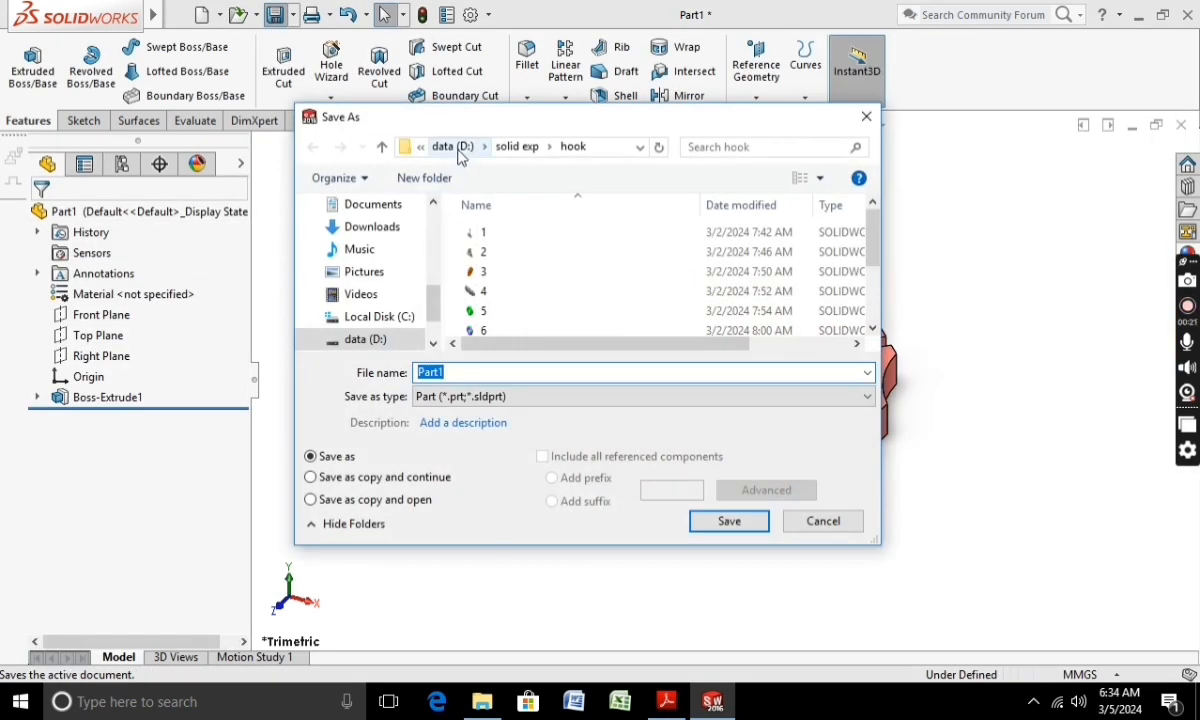
click(514, 150)
right_click(642, 258)
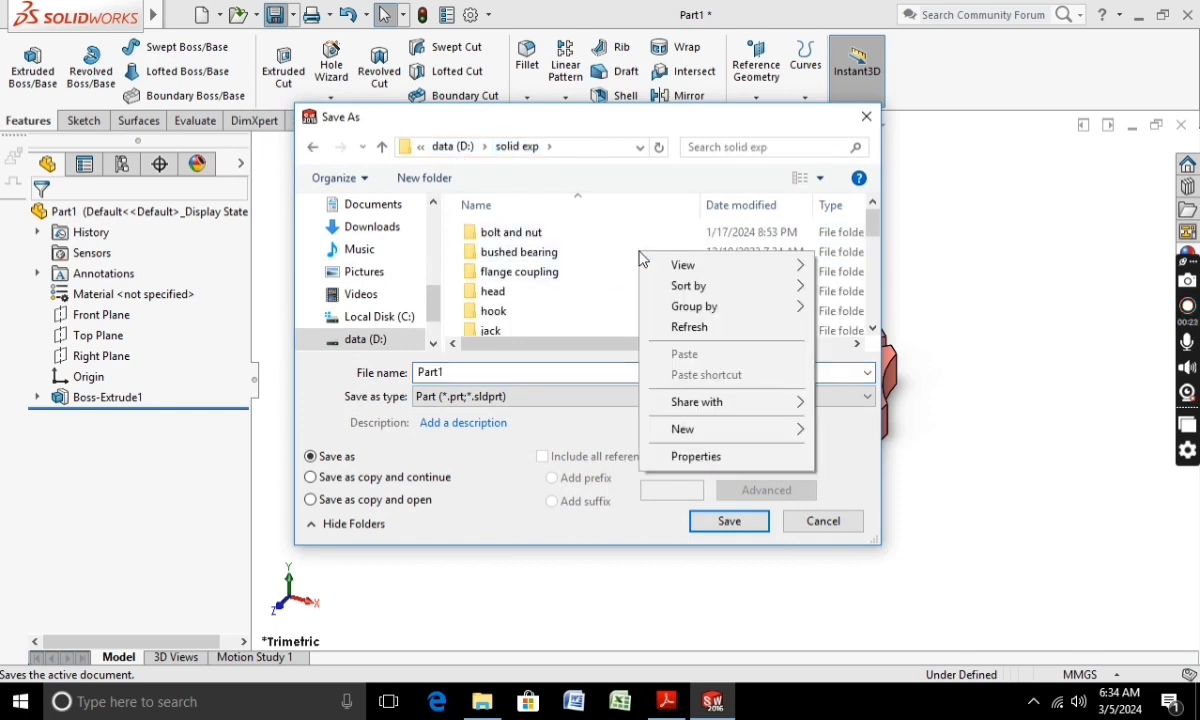
mouse_move(678, 428)
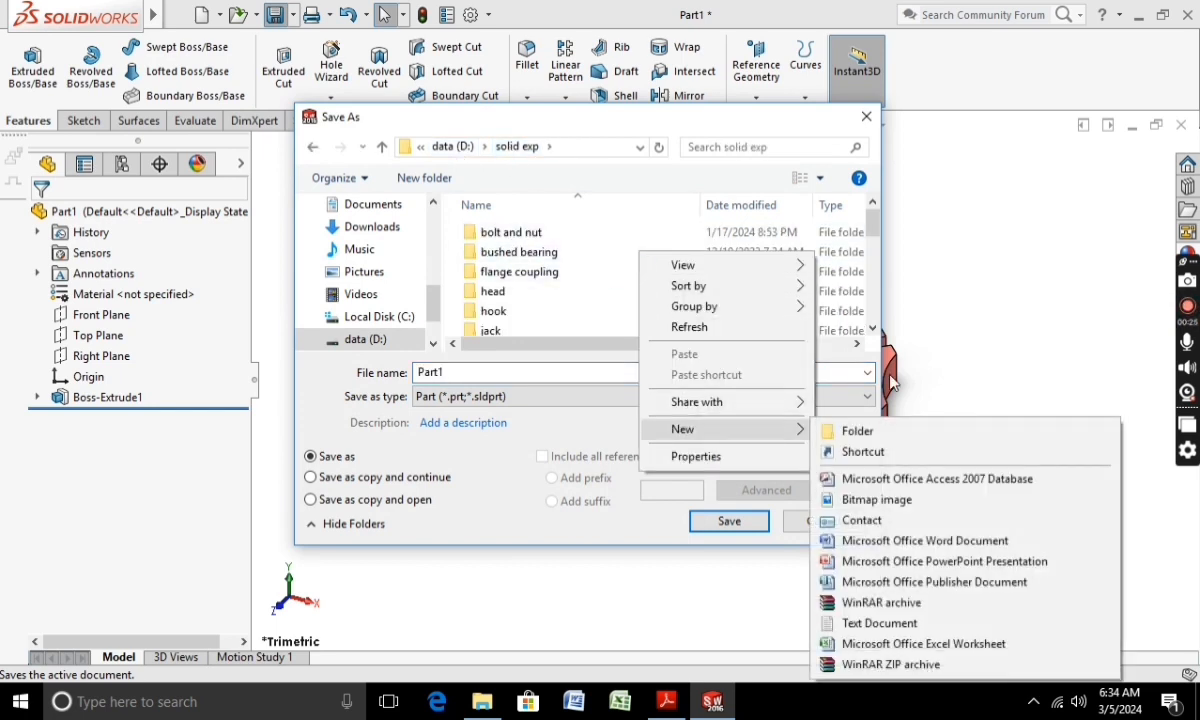
click(893, 432)
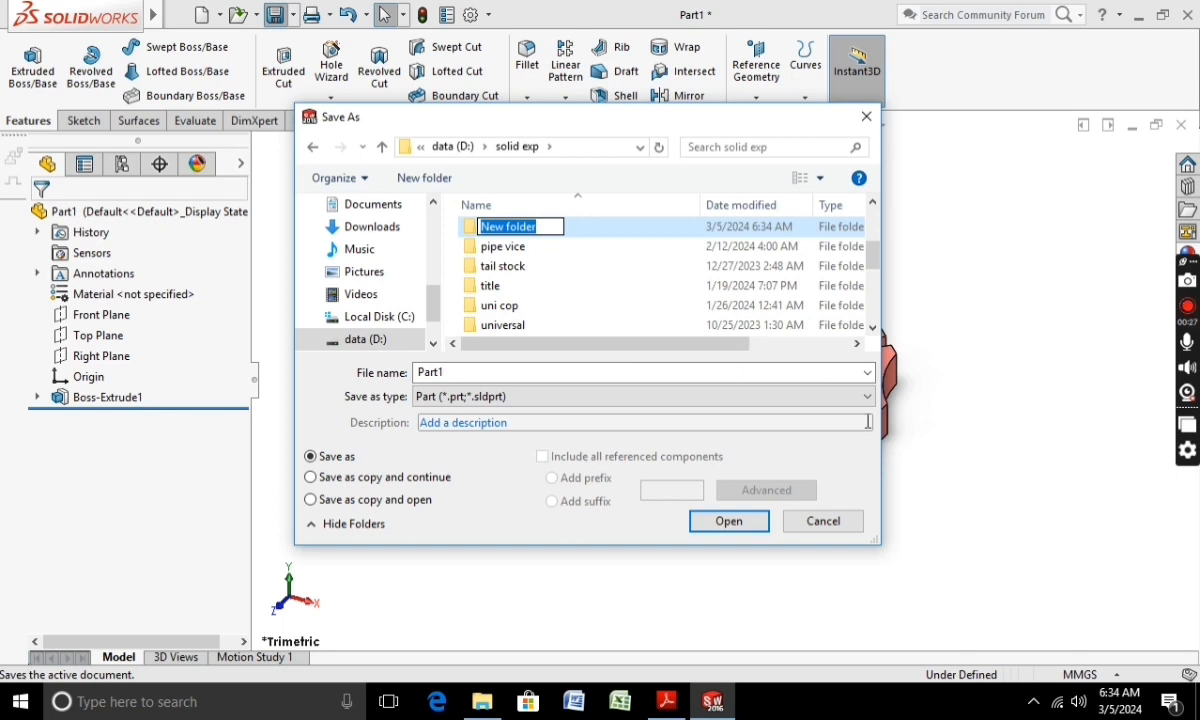
key(BackSpace)
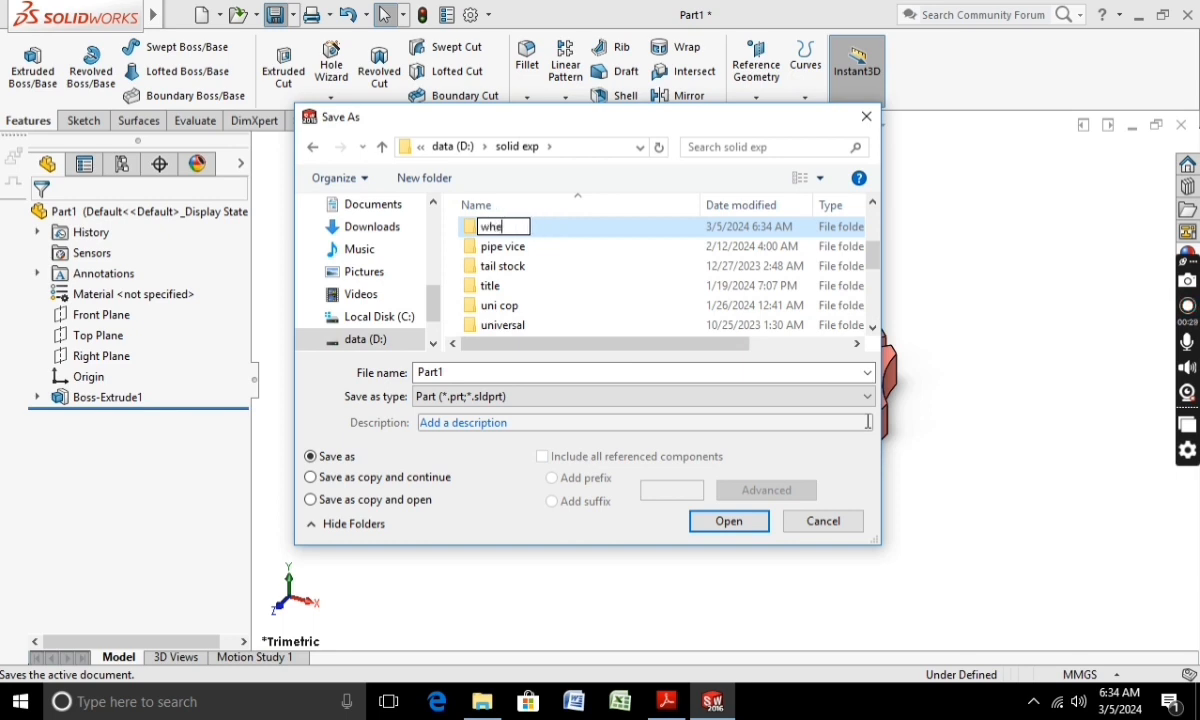
key(Return)
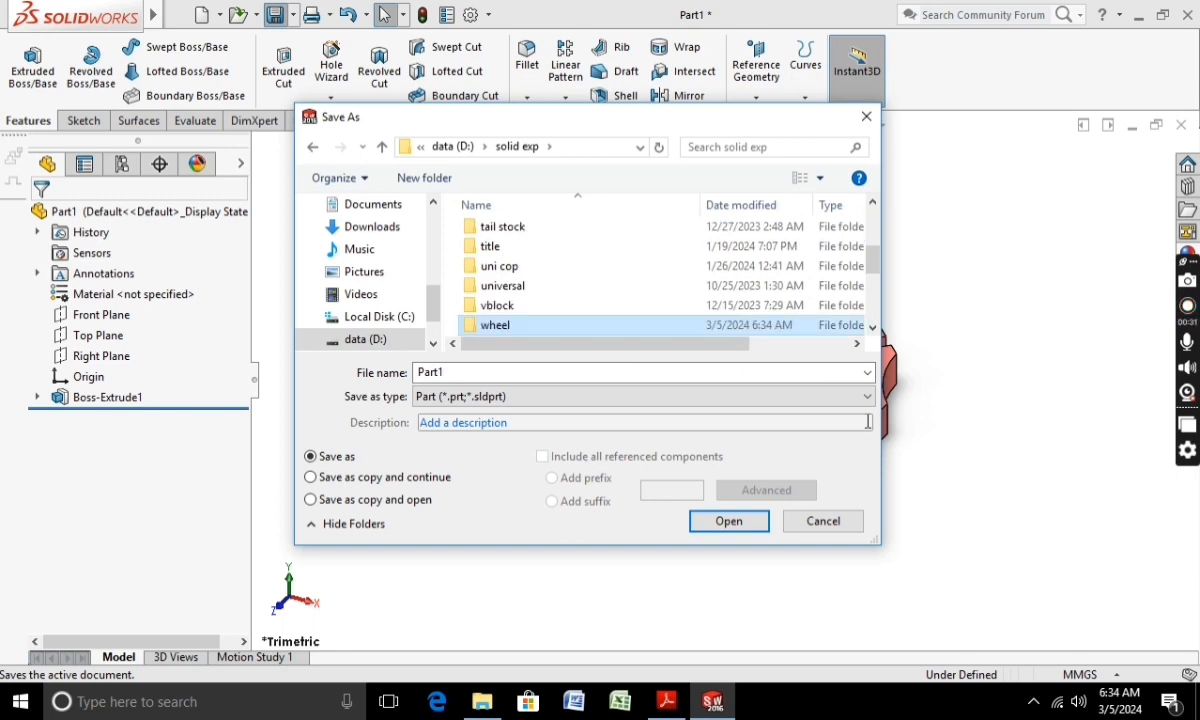
double_click(640, 325)
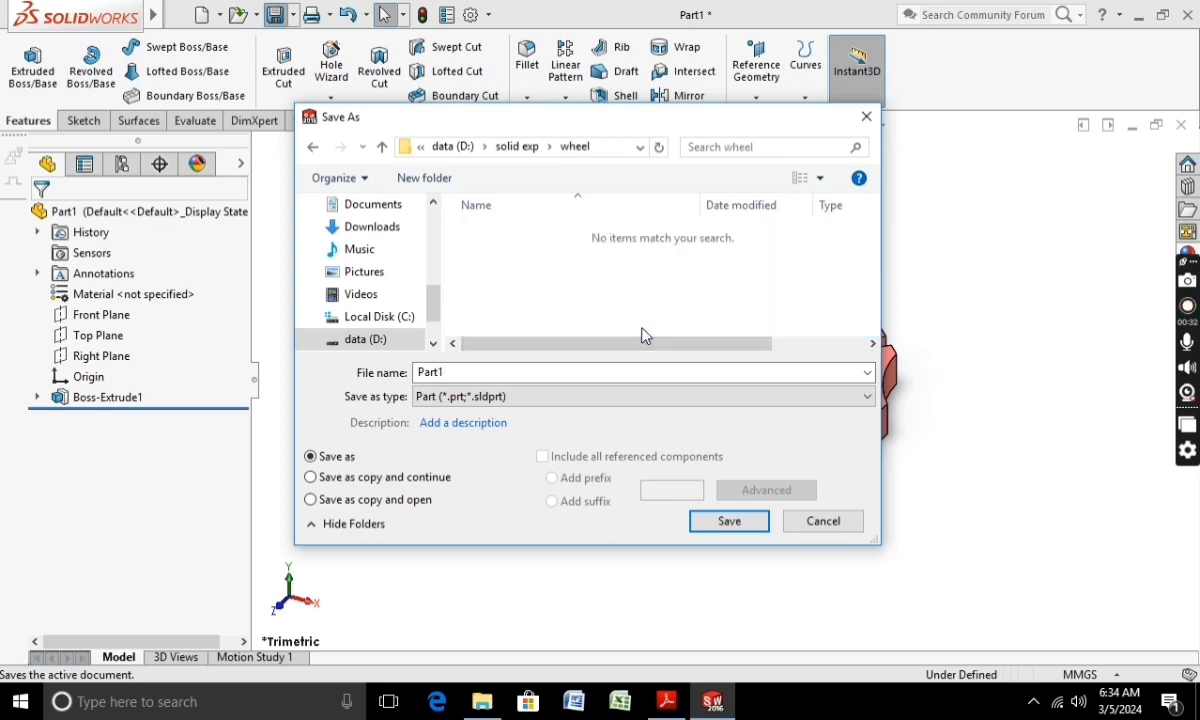
click(733, 527)
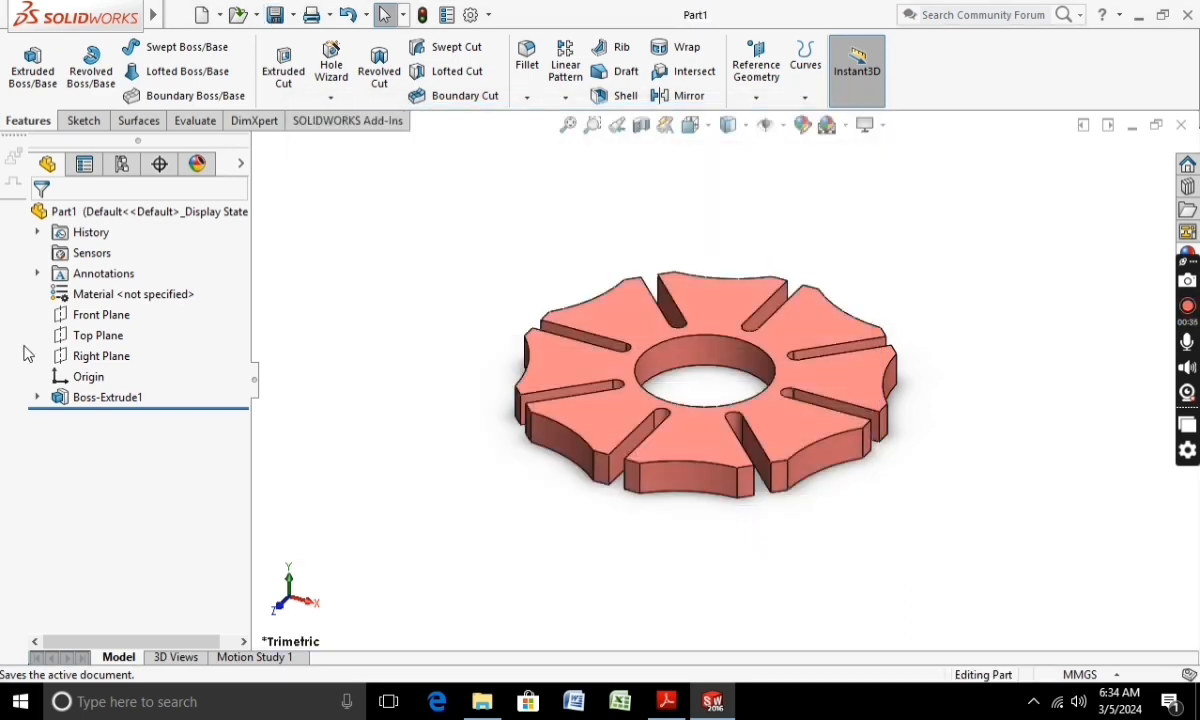
Step: Create a new part document and start a sketch on its Top Plane, viewed normal to the plane
click(201, 16)
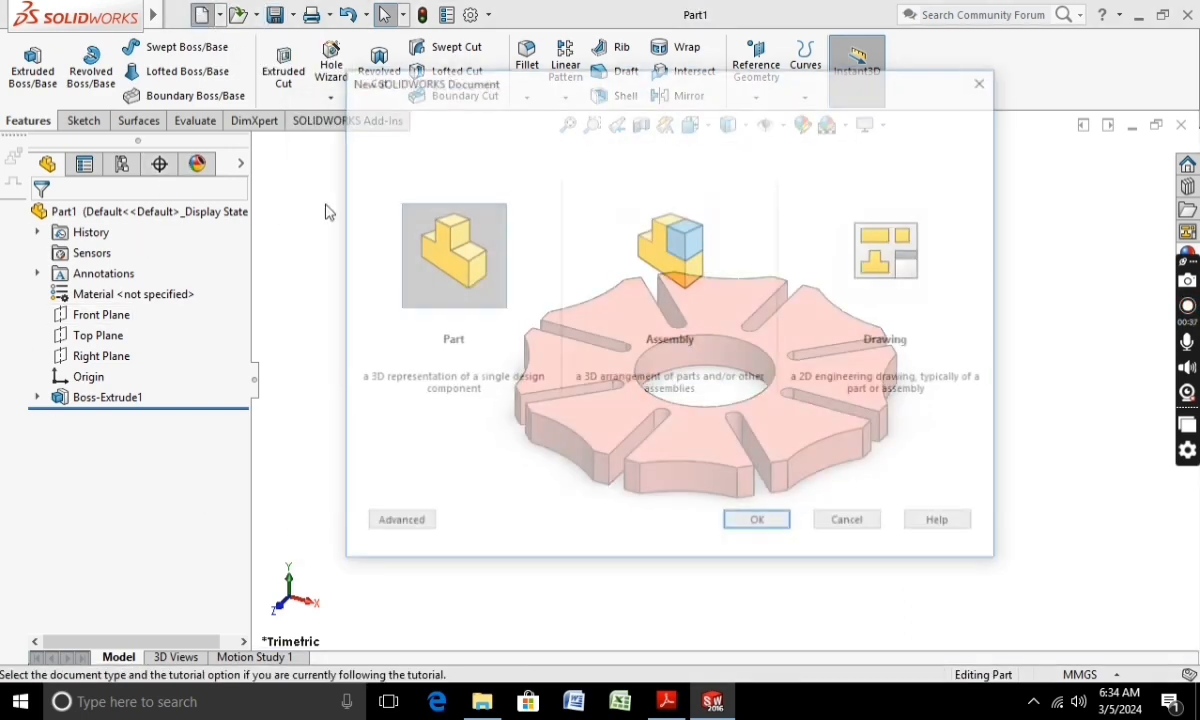
click(760, 524)
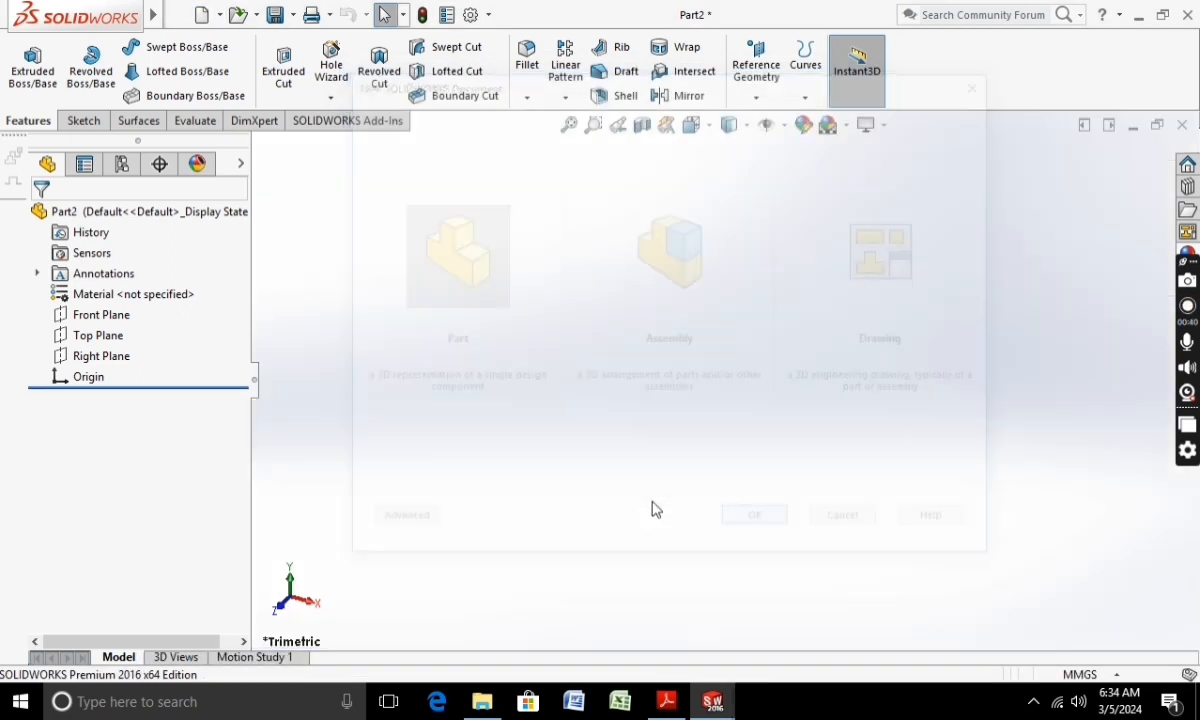
right_click(83, 337)
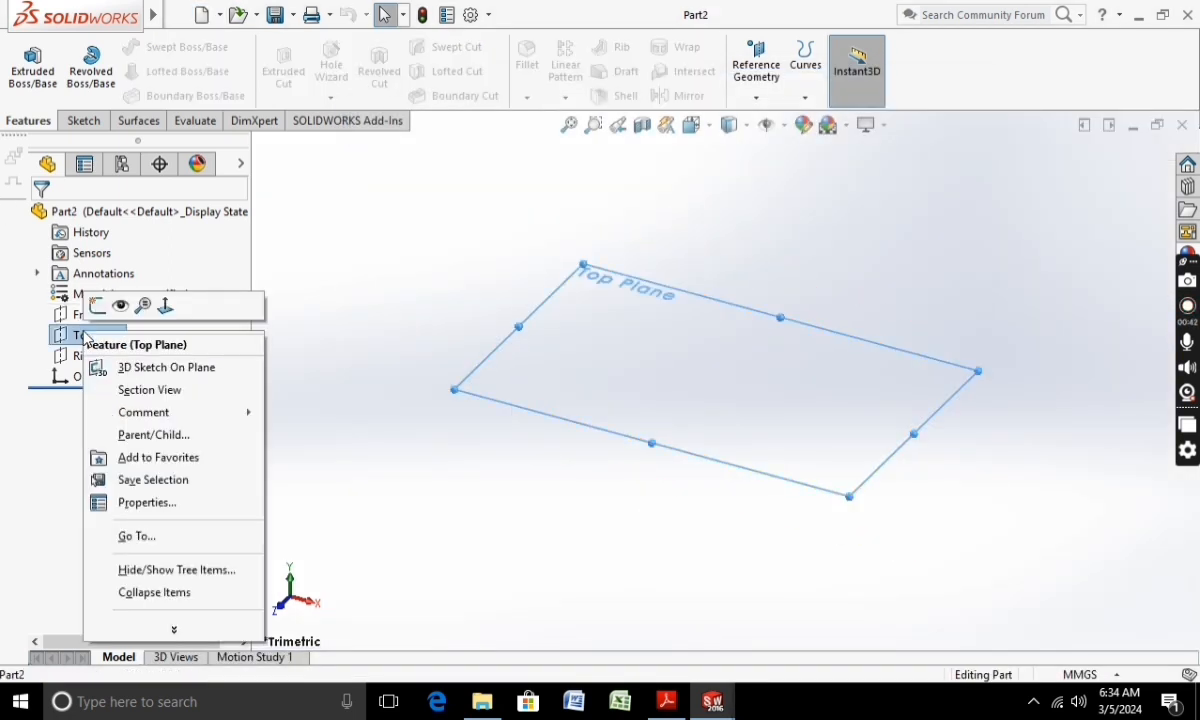
click(168, 305)
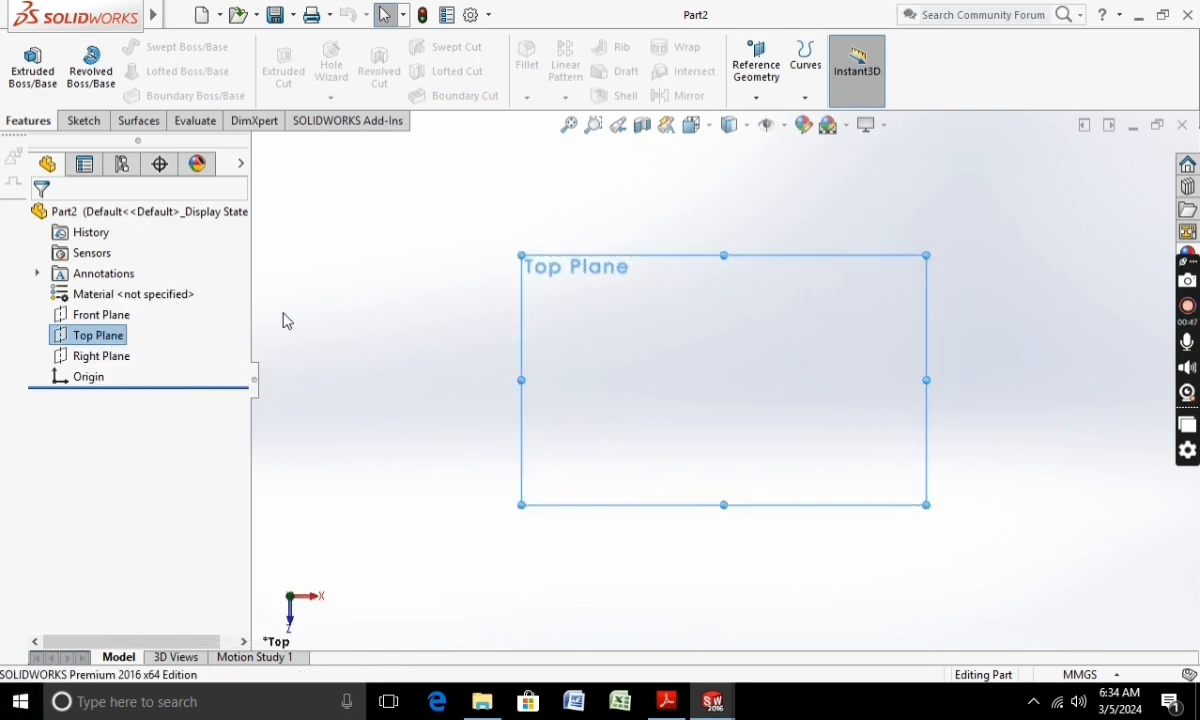
click(83, 120)
click(19, 66)
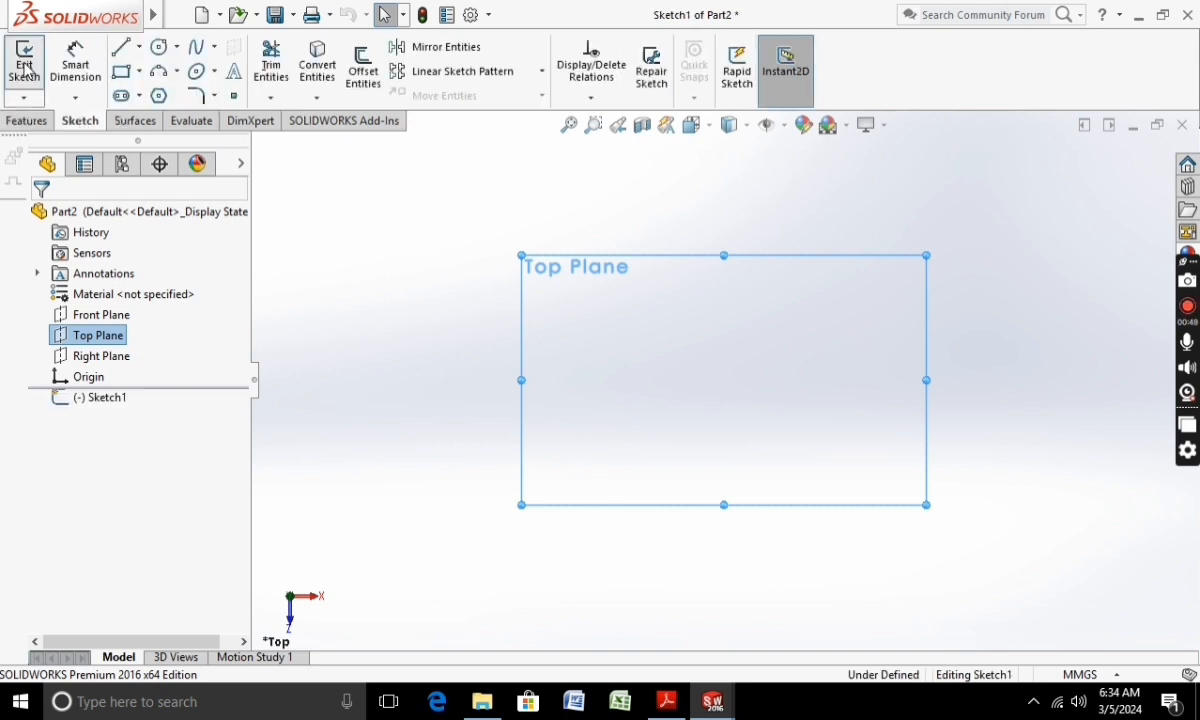
Step: Sketch two concentric circles centred on the origin, the outer about 66 mm in diameter and a smaller one inside
click(158, 47)
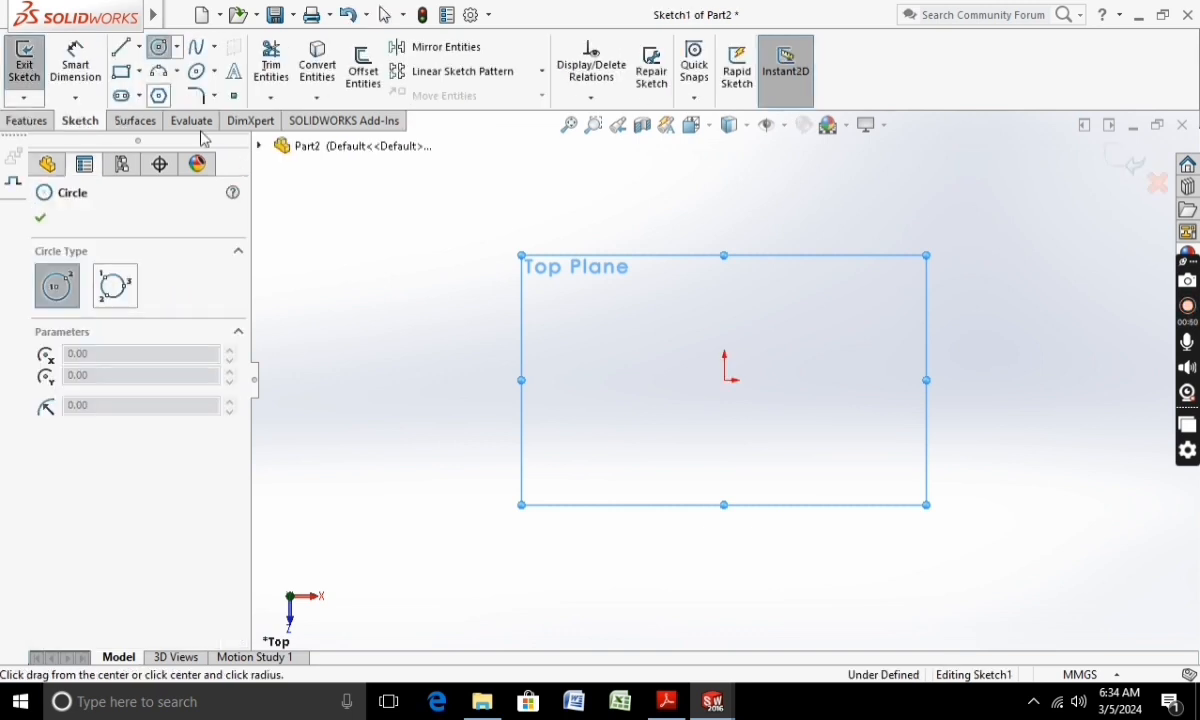
drag(725, 380, 778, 327)
click(725, 380)
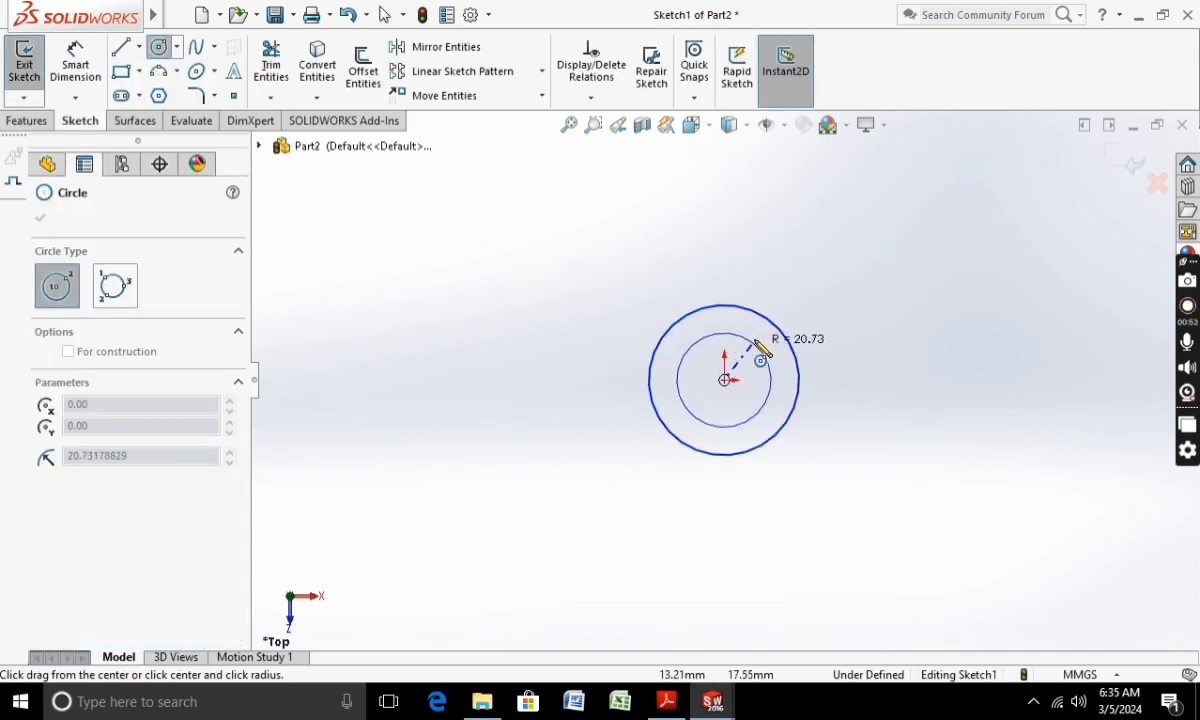
click(758, 343)
Step: Dimension the two concentric circles, setting the outer diameter to 40 mm and the inner diameter to 30 mm
click(75, 63)
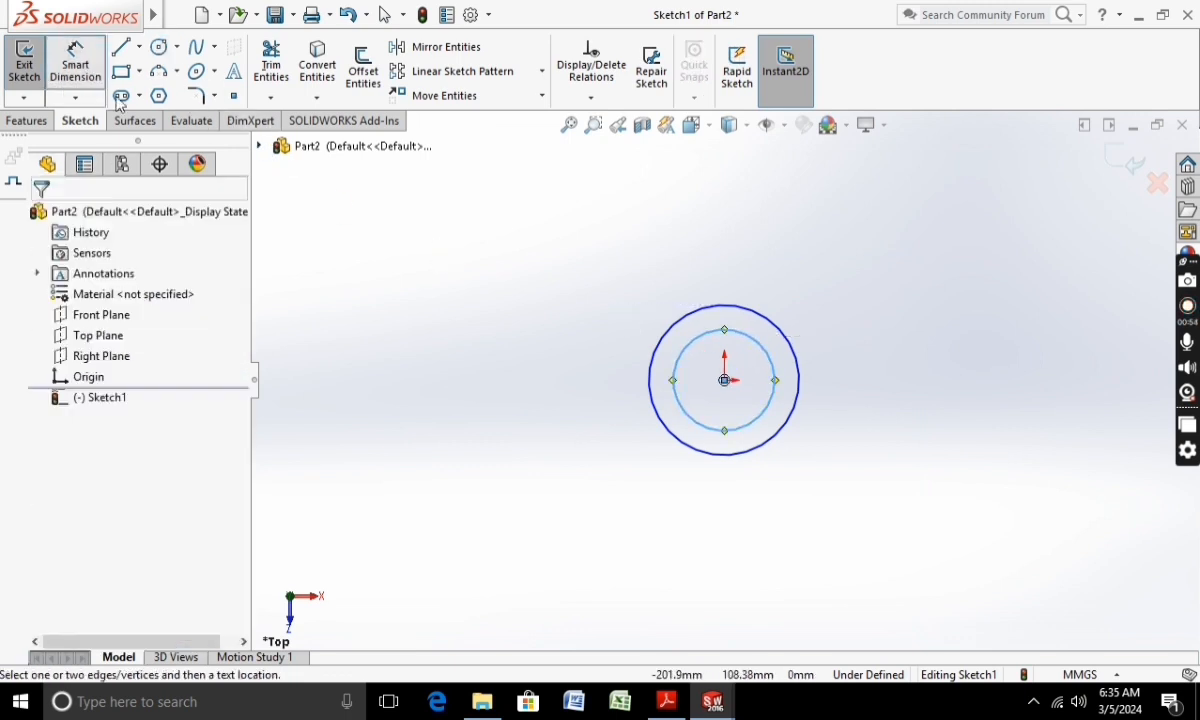
click(652, 420)
click(578, 412)
text(40)
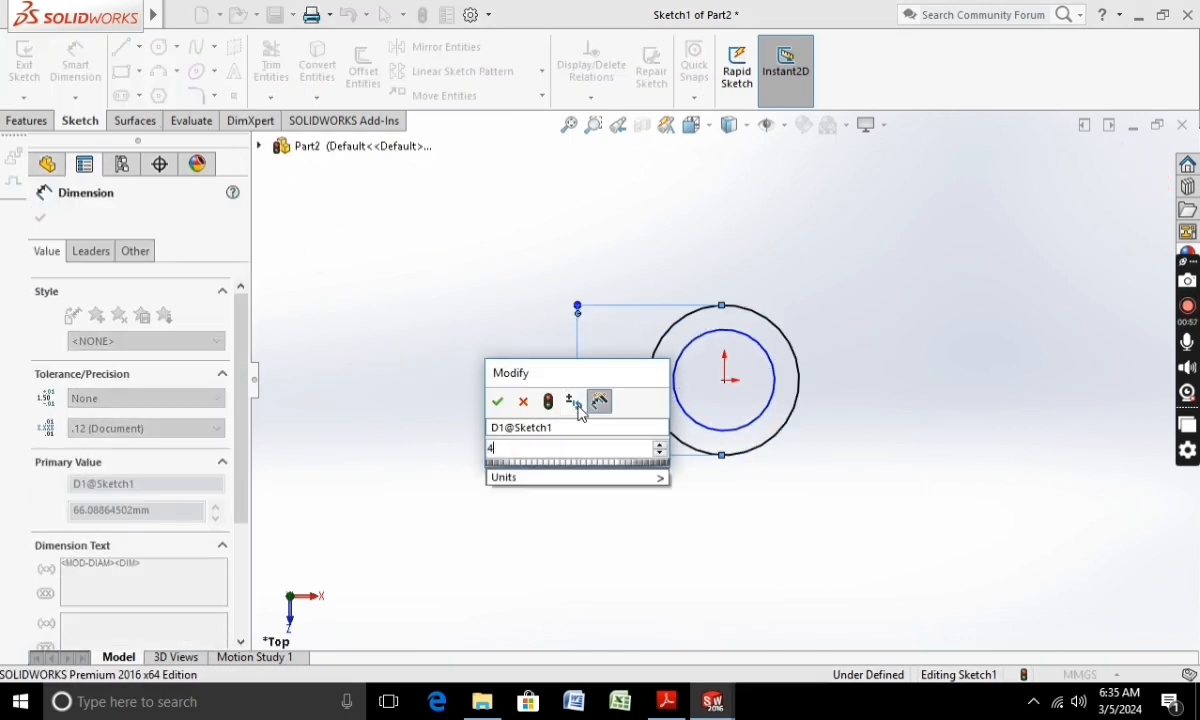
key(Return)
click(691, 418)
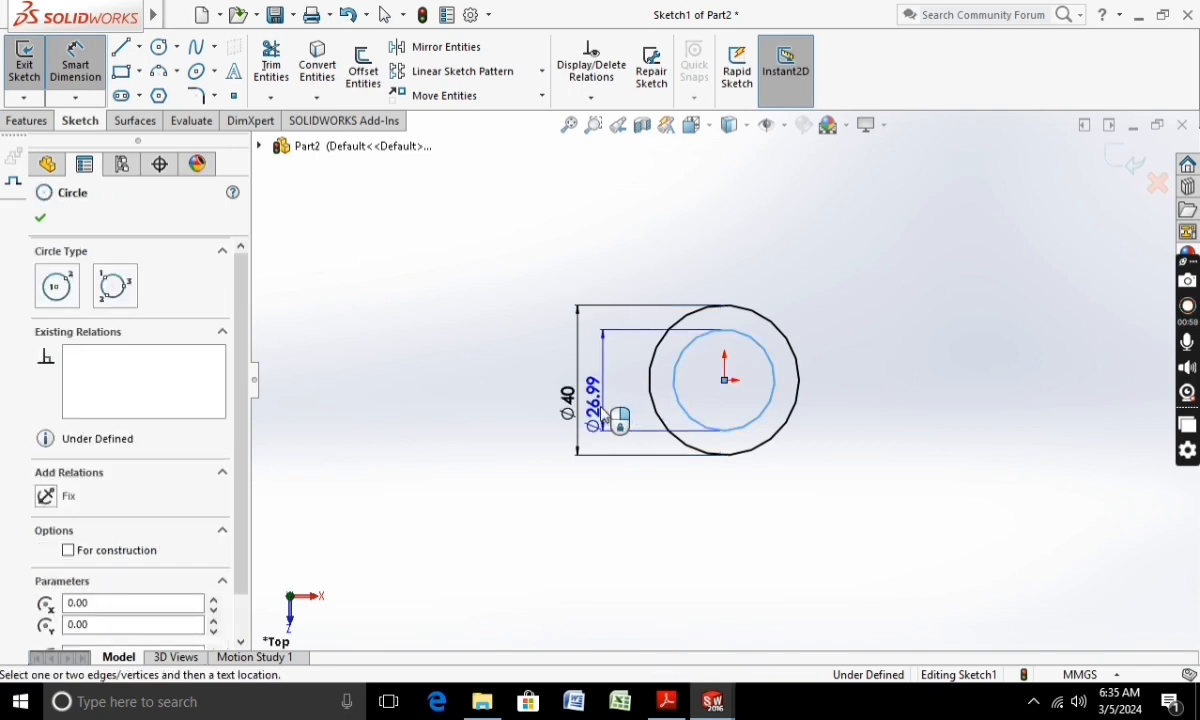
click(598, 415)
text(30)
key(Return)
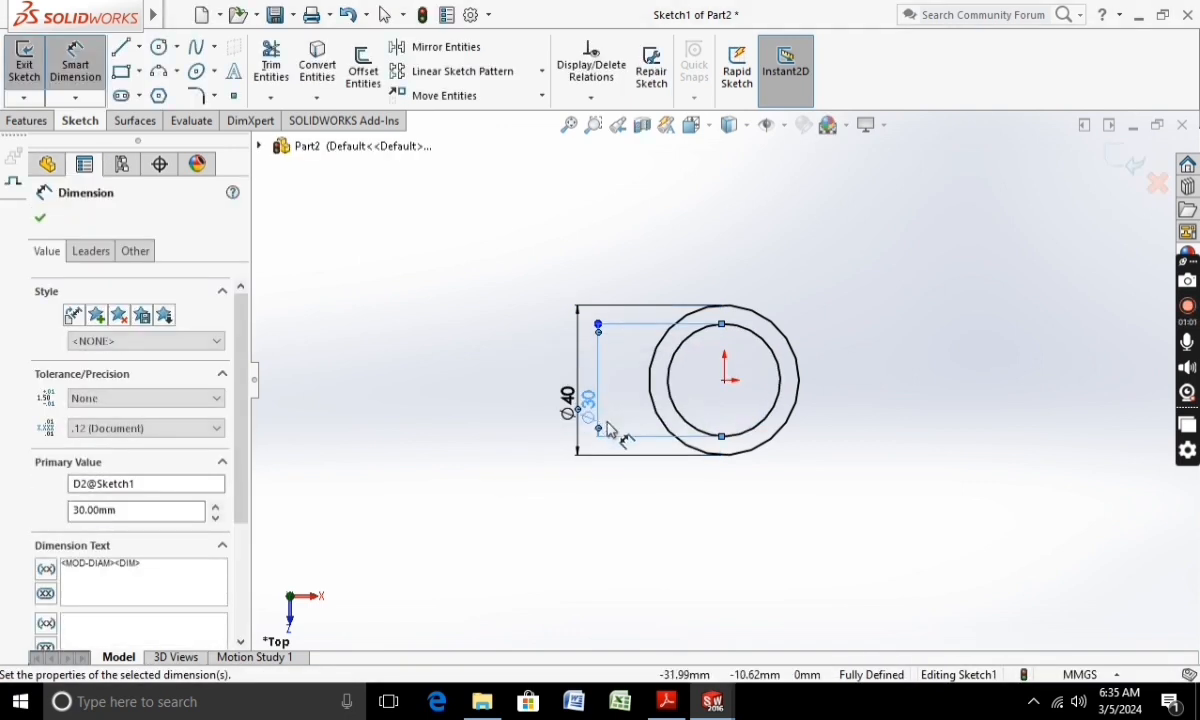
Step: Sketch a short vertical centerline upward from the inner circle's topmost point, ending inside the ring
click(139, 50)
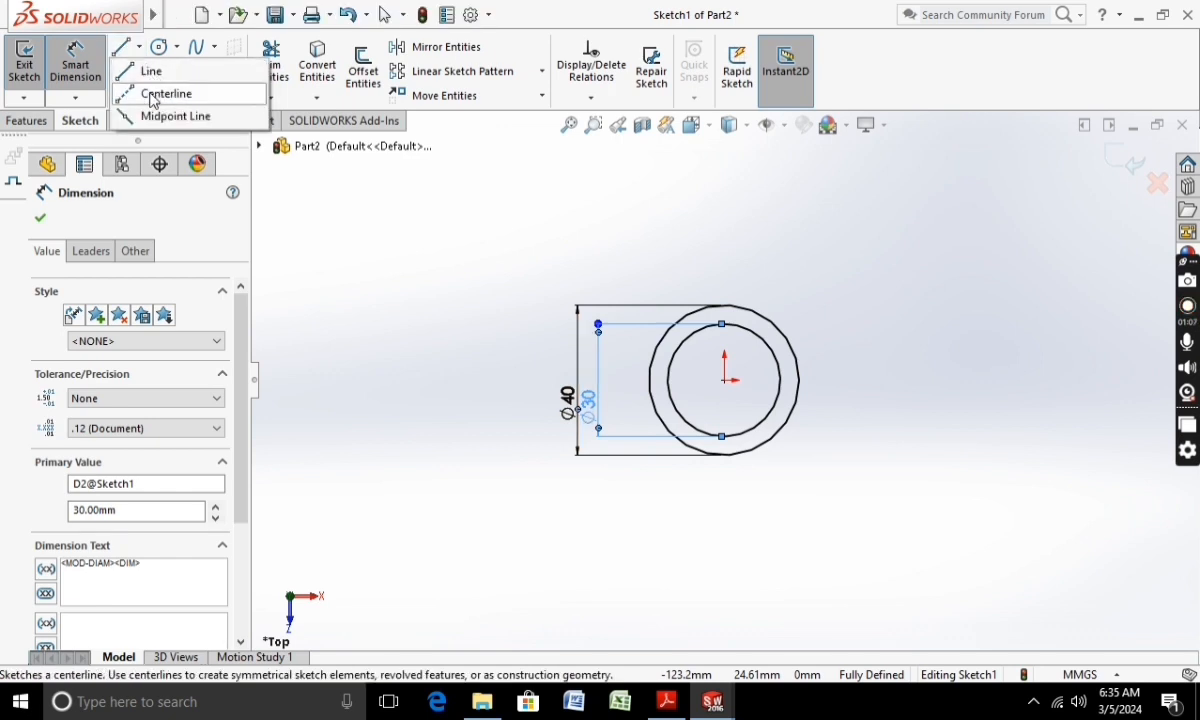
click(160, 93)
click(723, 325)
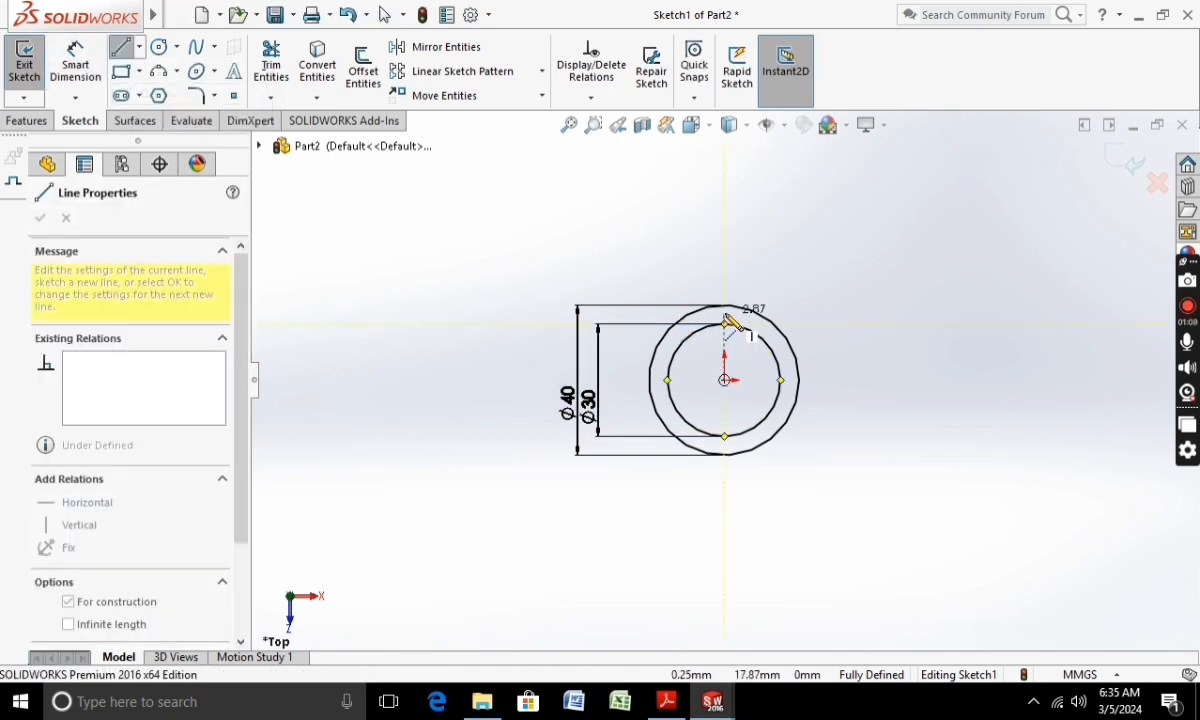
click(724, 306)
scroll(725, 310, down, 2)
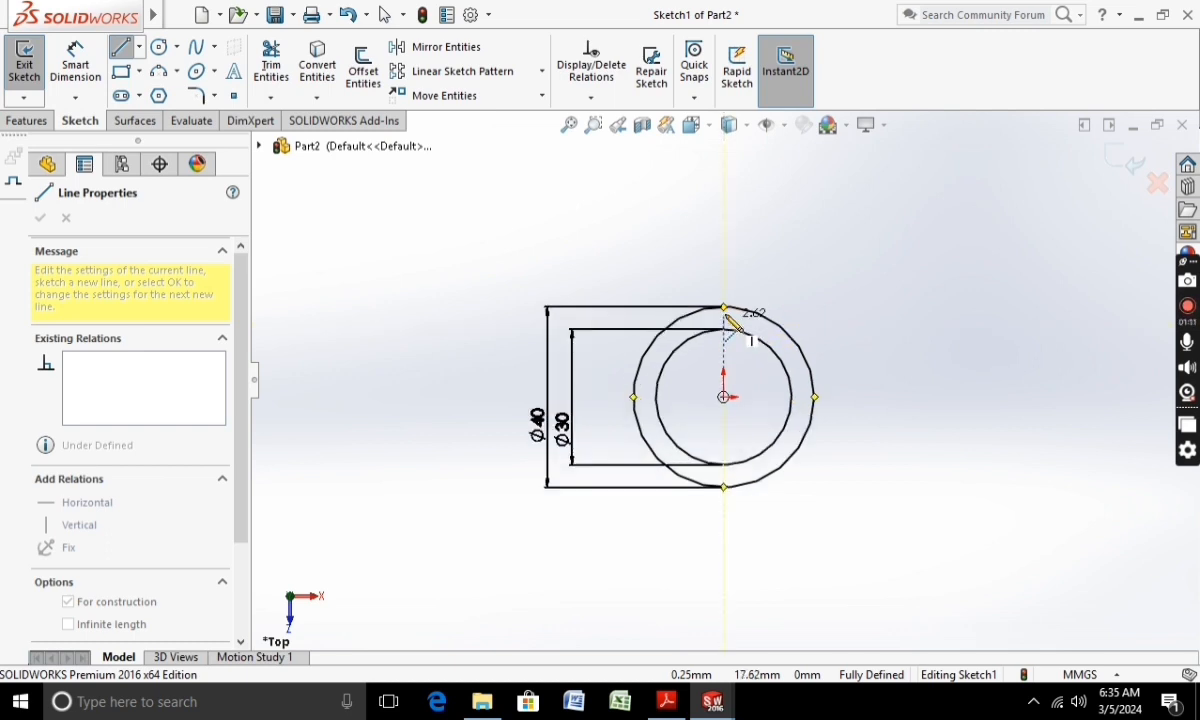
key(Escape)
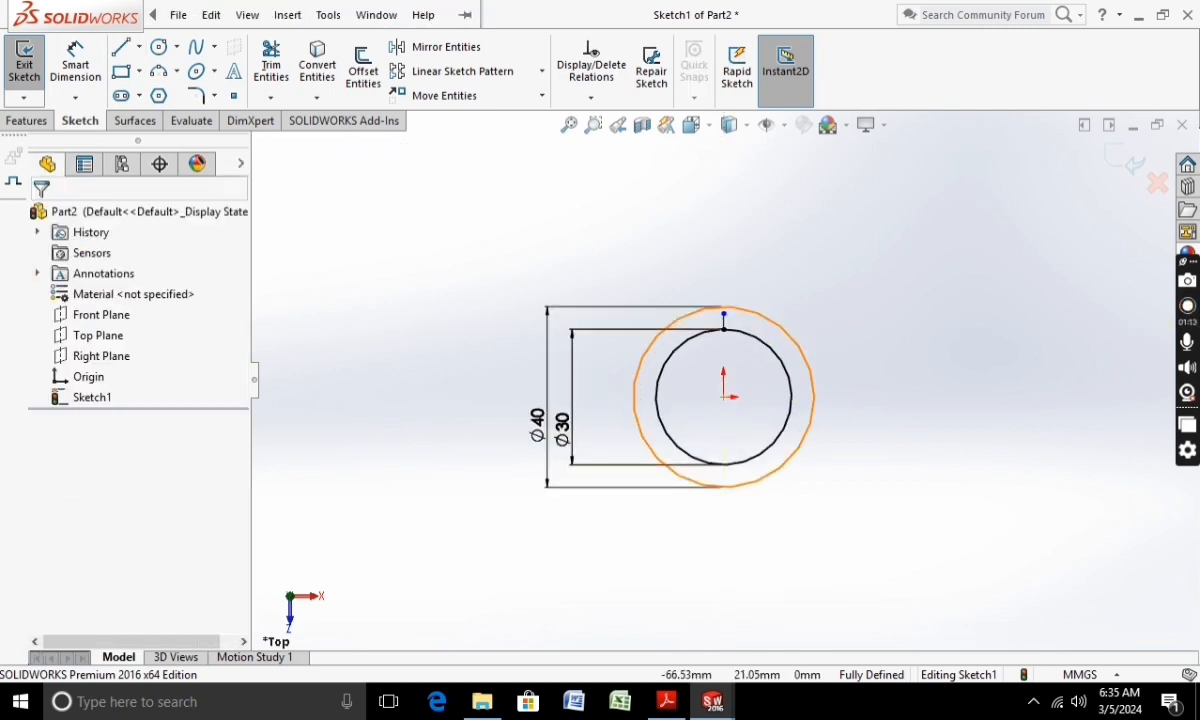
Step: Sketch a horizontal midpoint line about 7.6 mm long centred on the centerline's upper end, plus a vertical line from its right end down to the inner circle
click(139, 47)
click(175, 115)
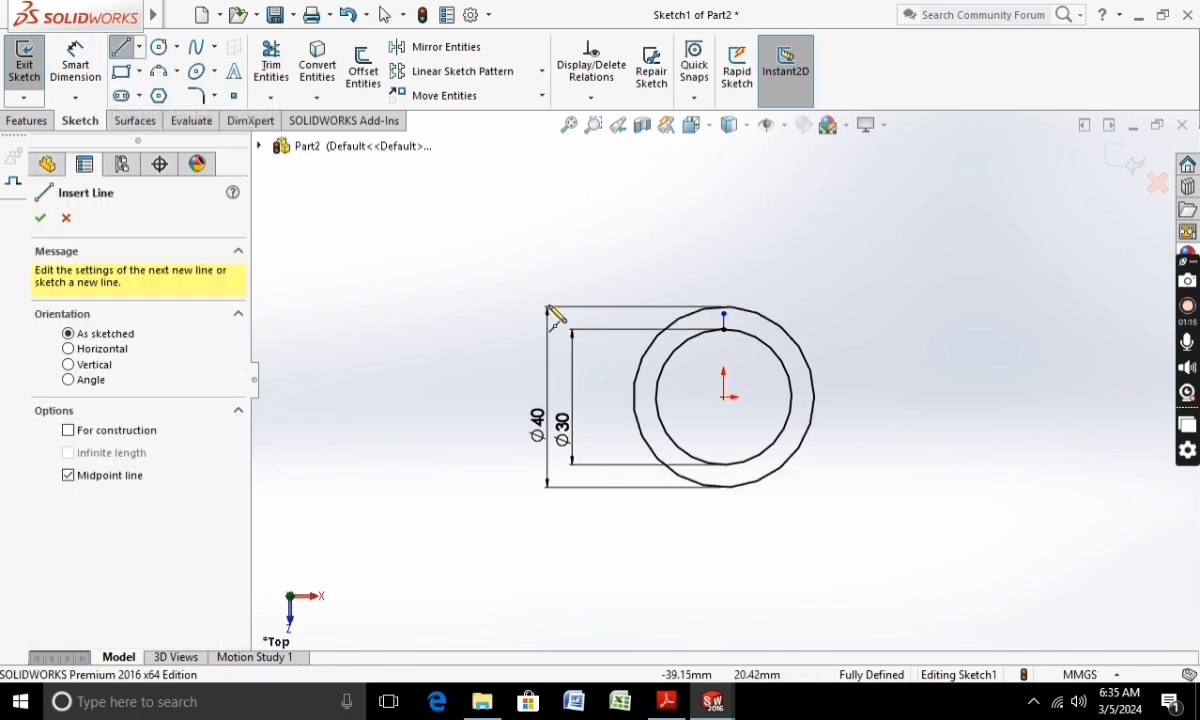
click(723, 312)
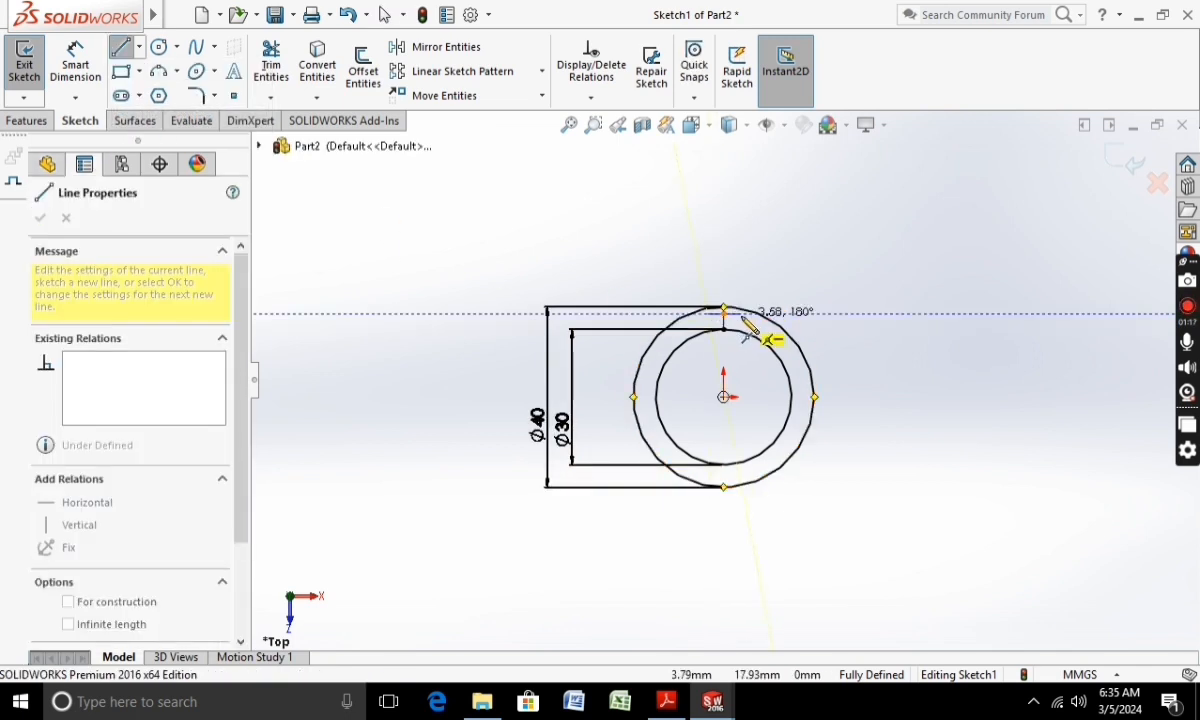
click(741, 314)
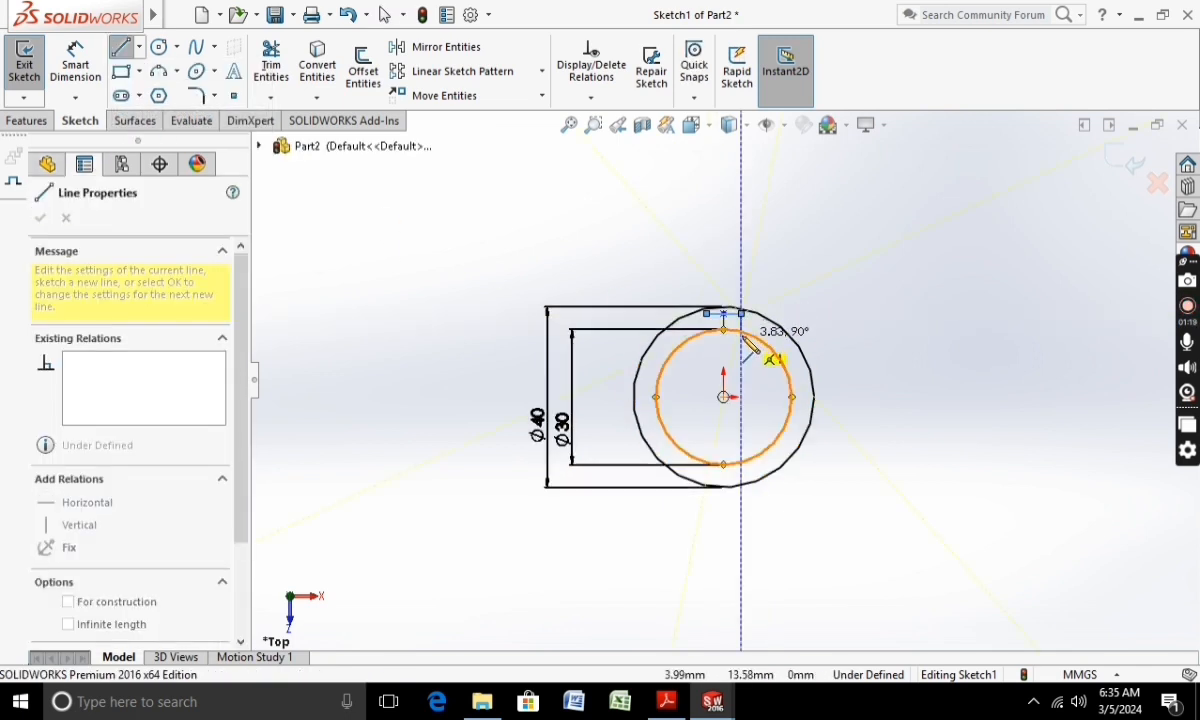
key(Escape)
Step: Close the keyway's left side with a vertical line from the horizontal line's left end down to the inner circle
click(139, 47)
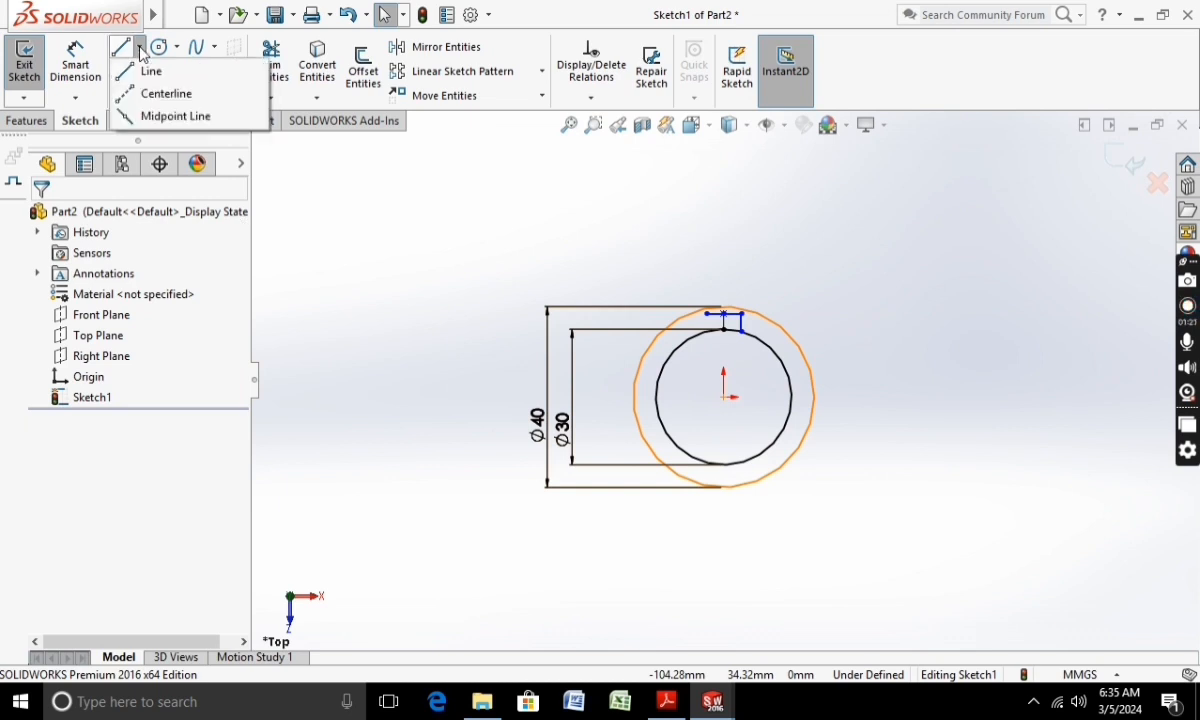
click(150, 71)
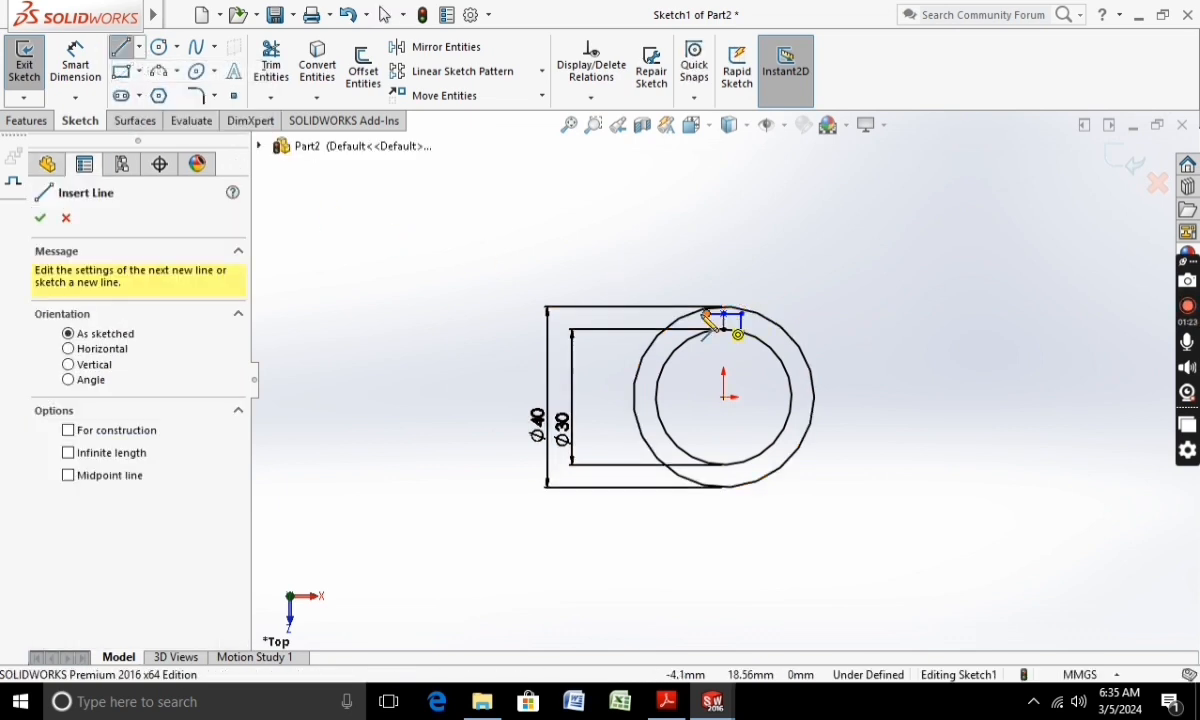
click(706, 314)
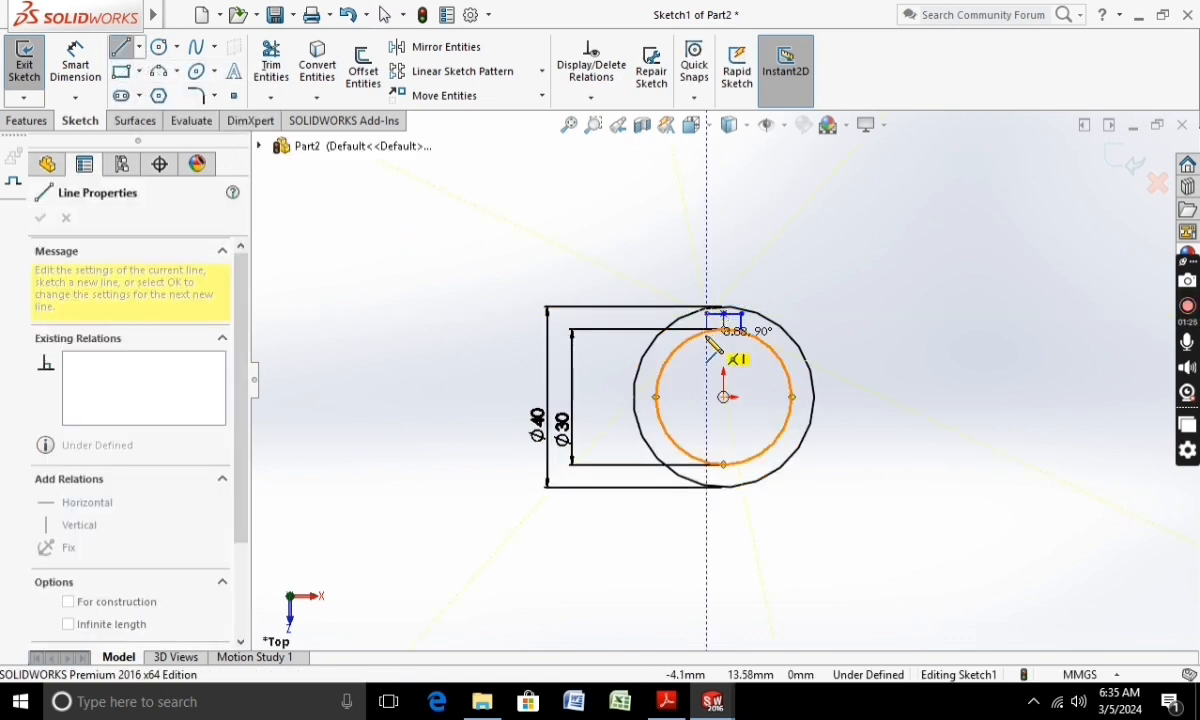
click(706, 331)
key(Escape)
Step: Trim away the inner circle's arc between the two vertical keyway lines
click(270, 65)
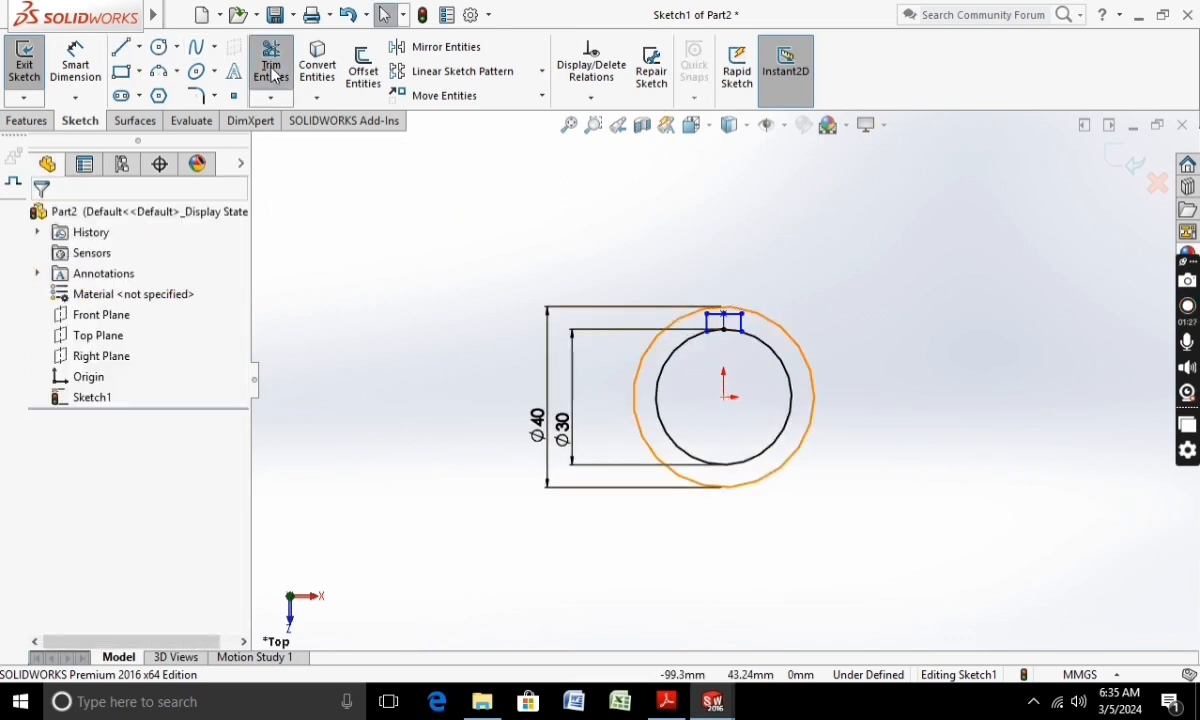
scroll(720, 338, down, 3)
scroll(655, 340, down, 5)
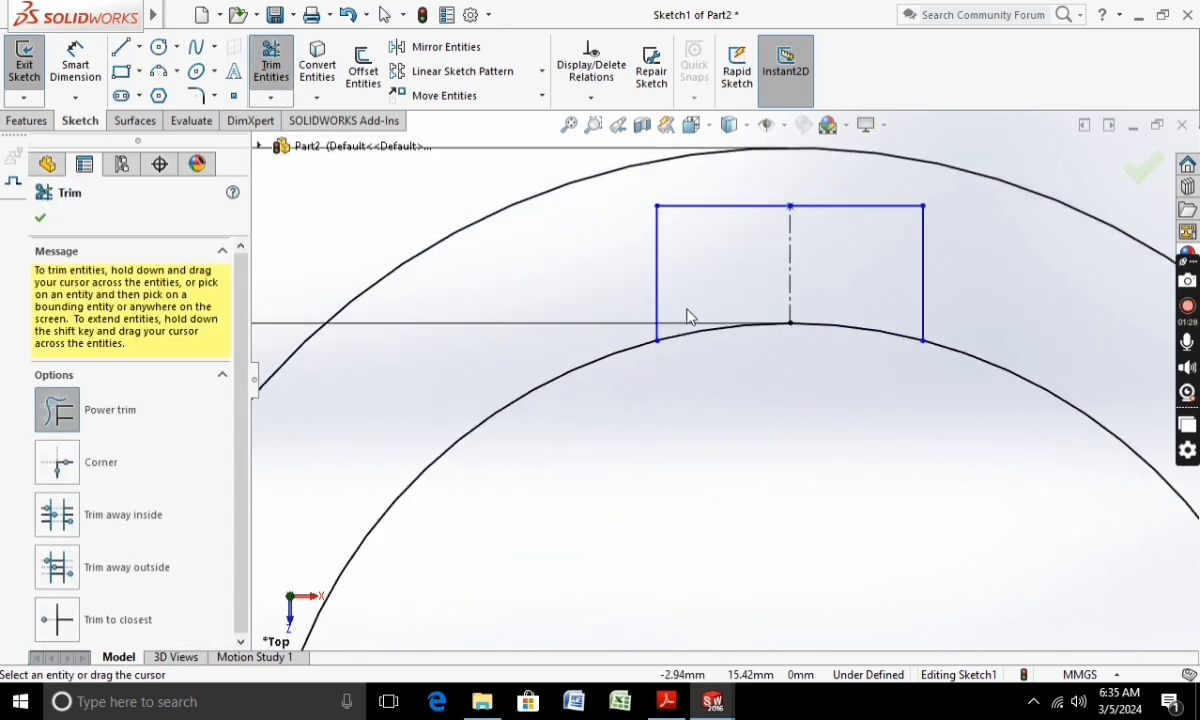
mouse_move(712, 349)
mouse_down()
mouse_move(766, 300)
mouse_move(849, 361)
mouse_up()
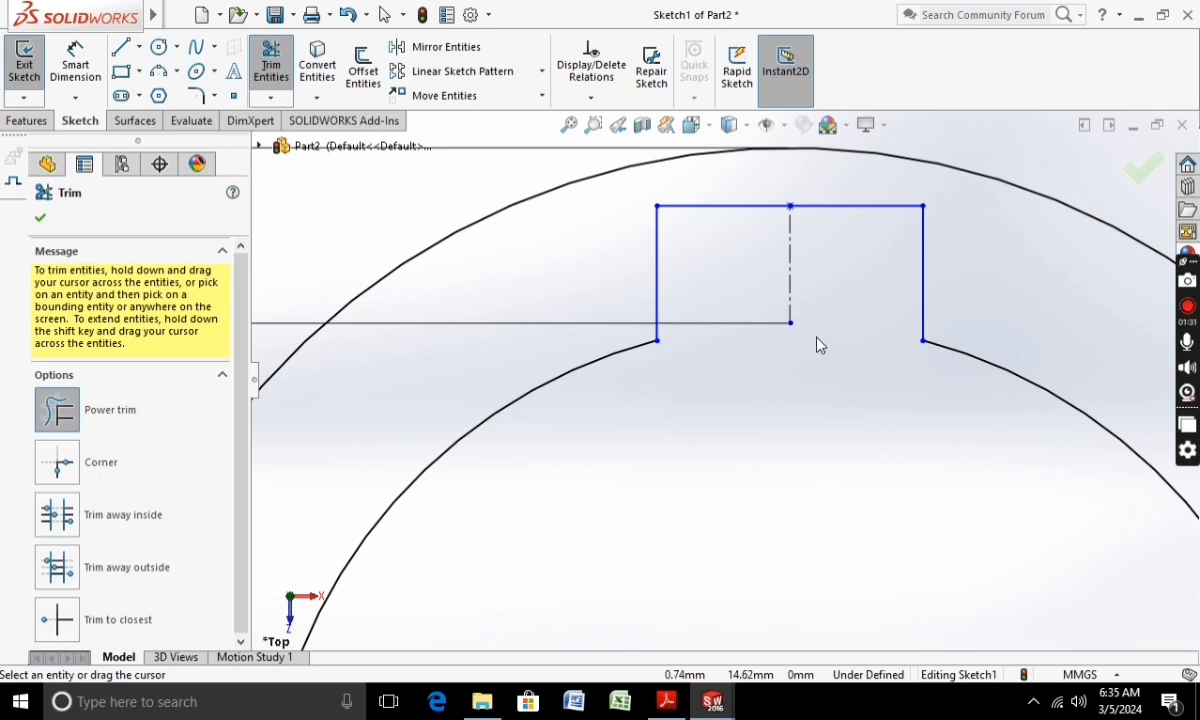
key(Escape)
Step: Dimension the keyway's horizontal line and set its width to 10 mm
scroll(790, 325, up, 2)
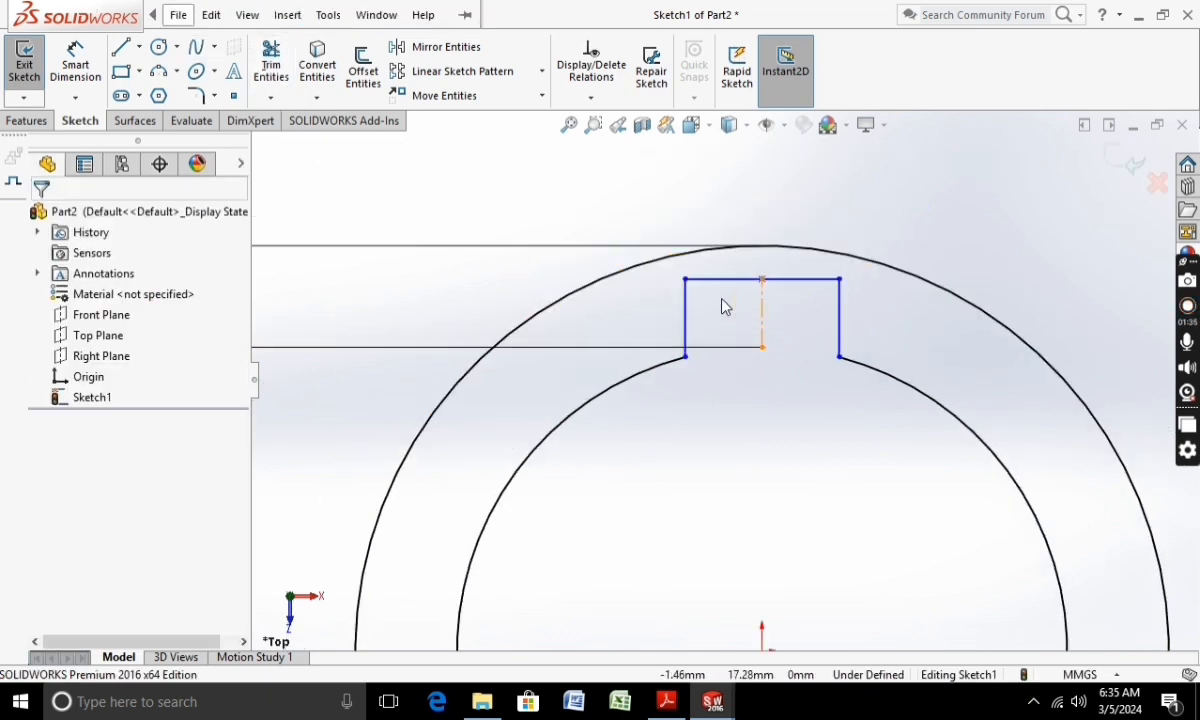
click(76, 70)
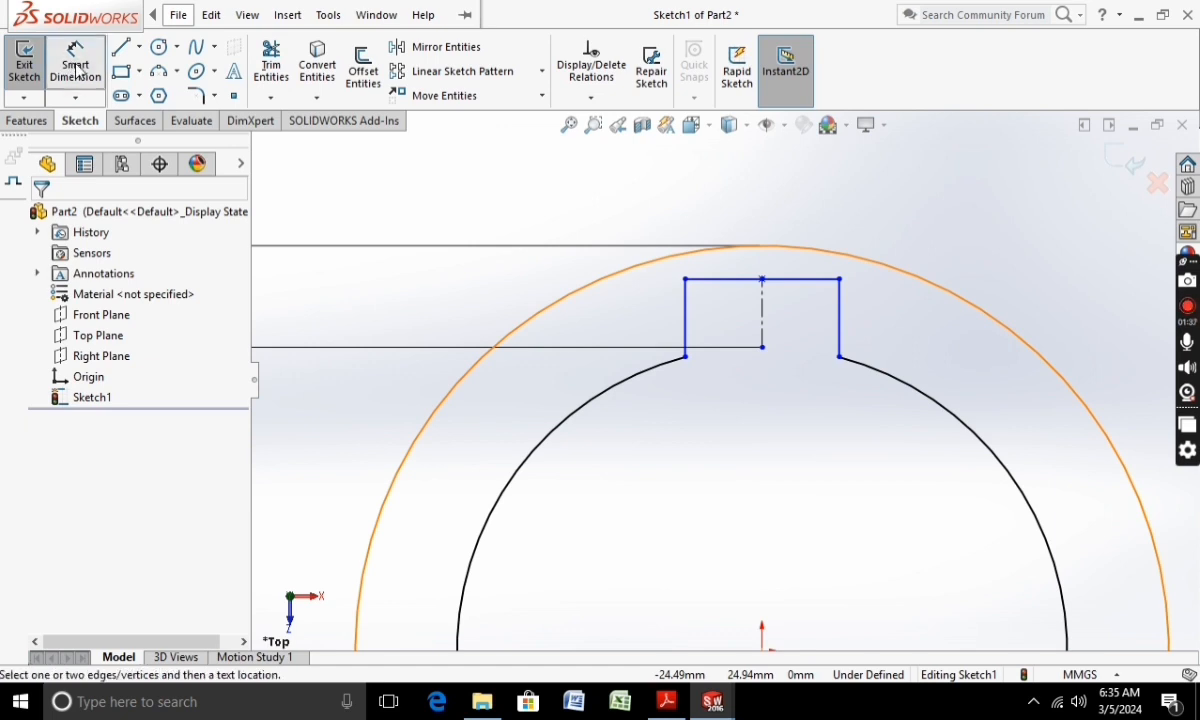
click(752, 280)
click(745, 390)
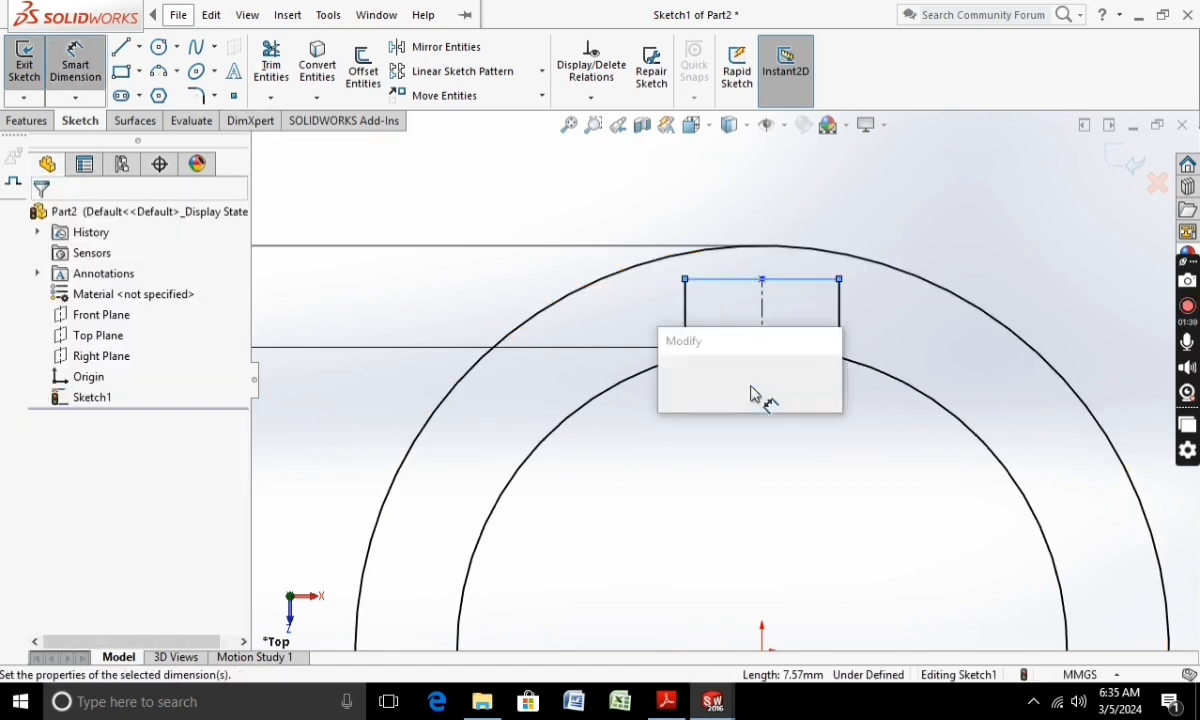
text(10)
key(Return)
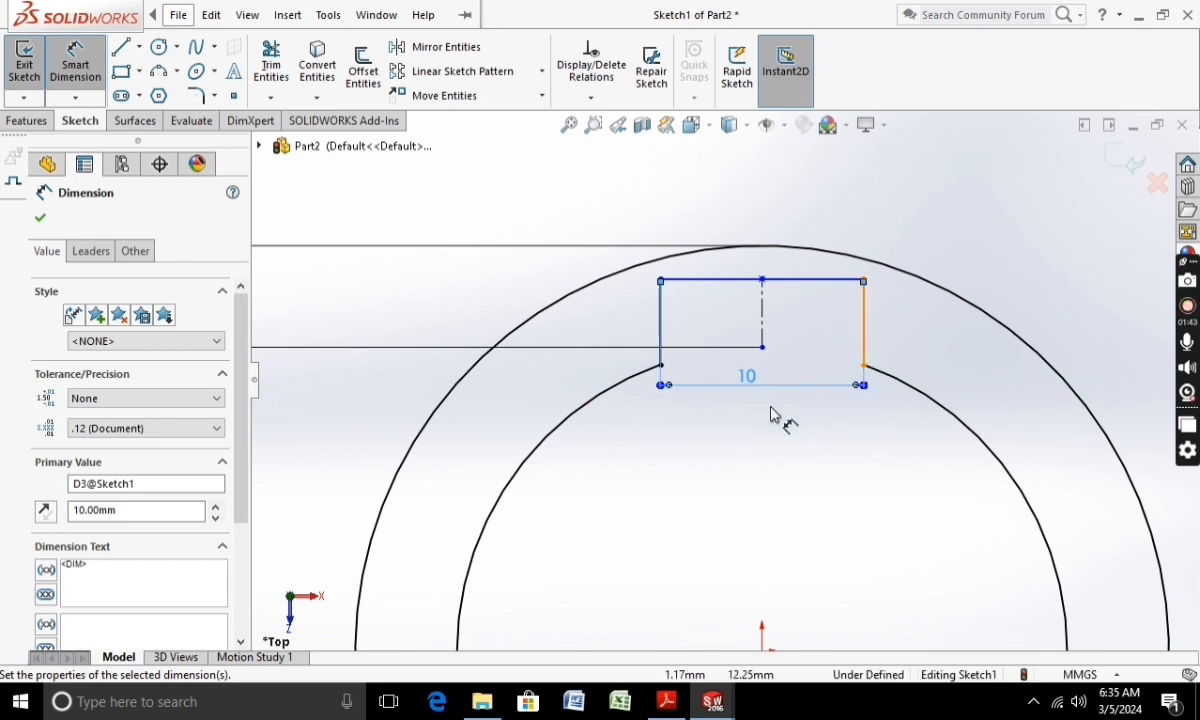
Step: Dimension the keyway's right vertical side and set its height to 3 mm
click(866, 347)
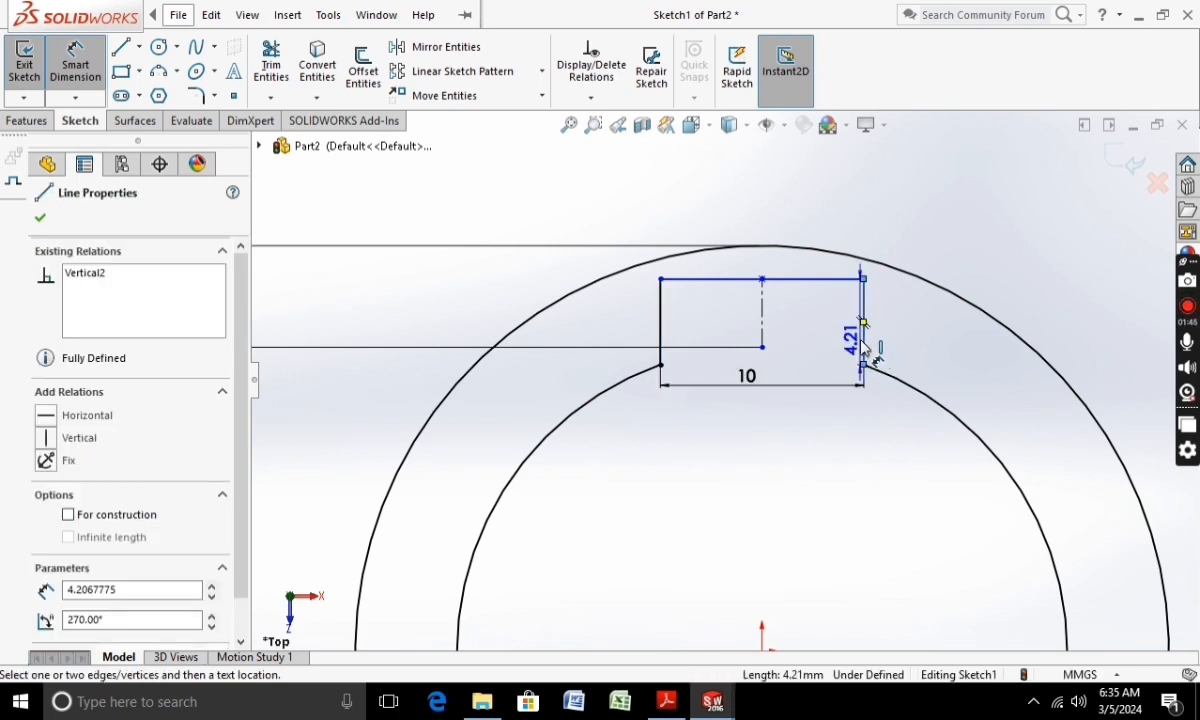
click(945, 356)
text(3)
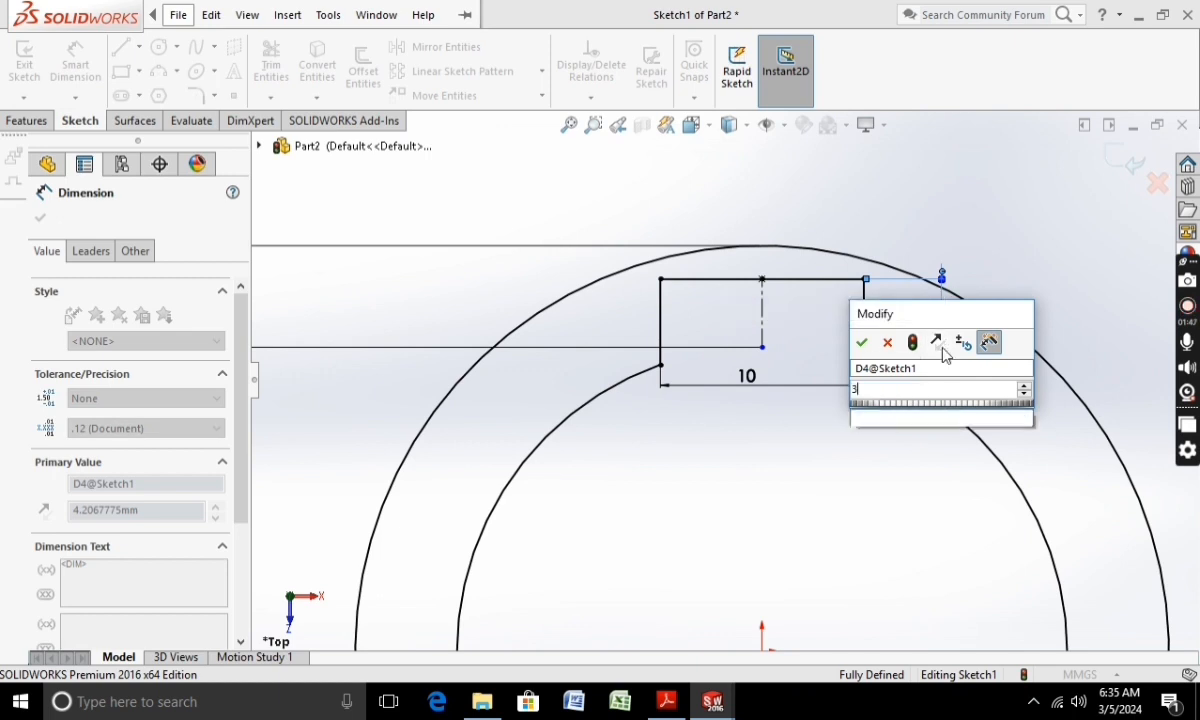
key(Return)
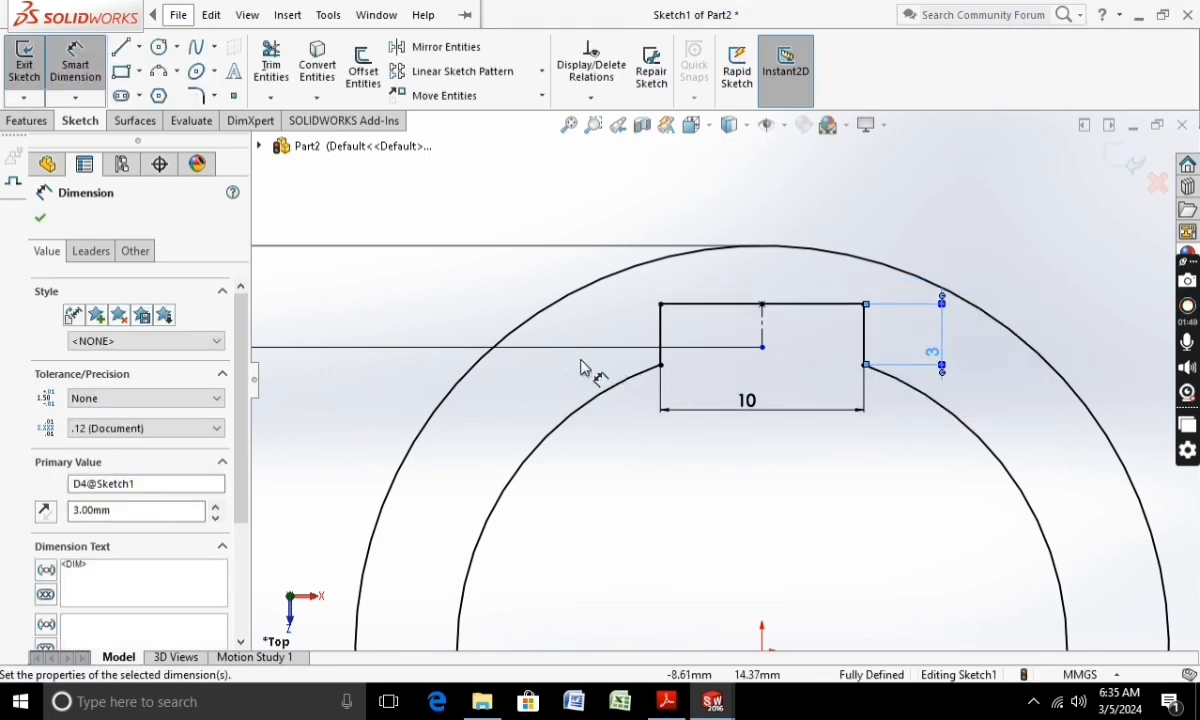
click(40, 220)
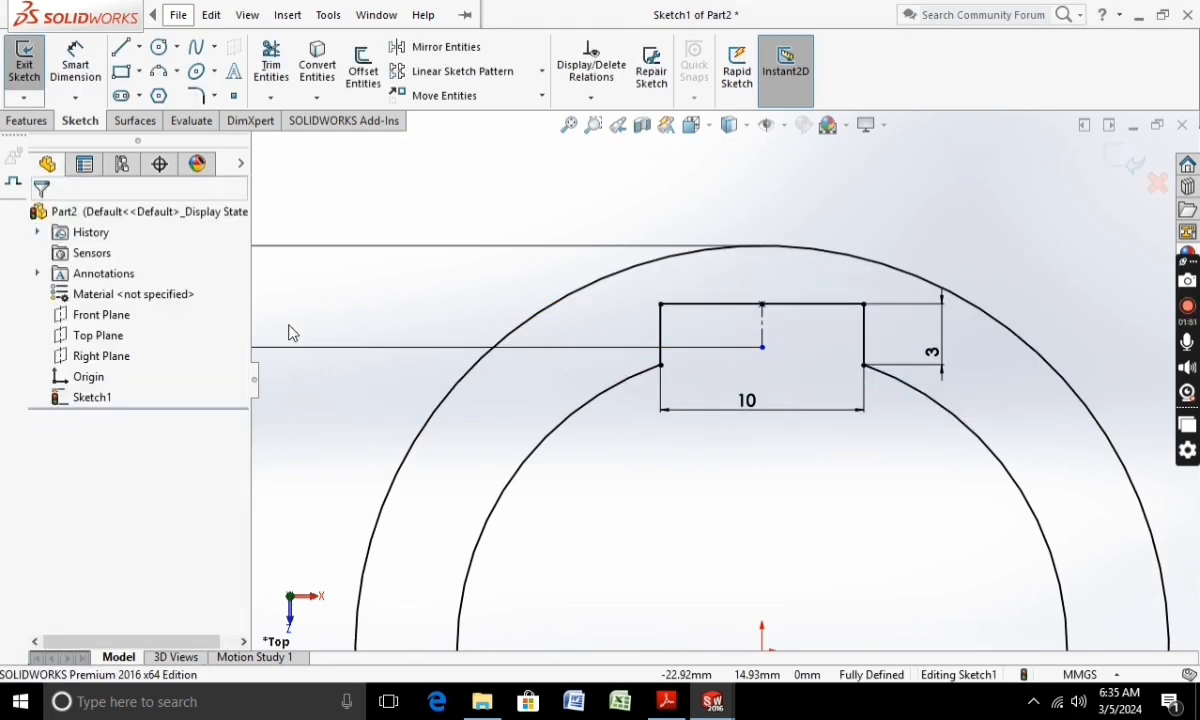
Step: Extrude the keyed ring profile as a boss with the Mid Plane end condition and a 20 mm depth
scroll(487, 367, up, 5)
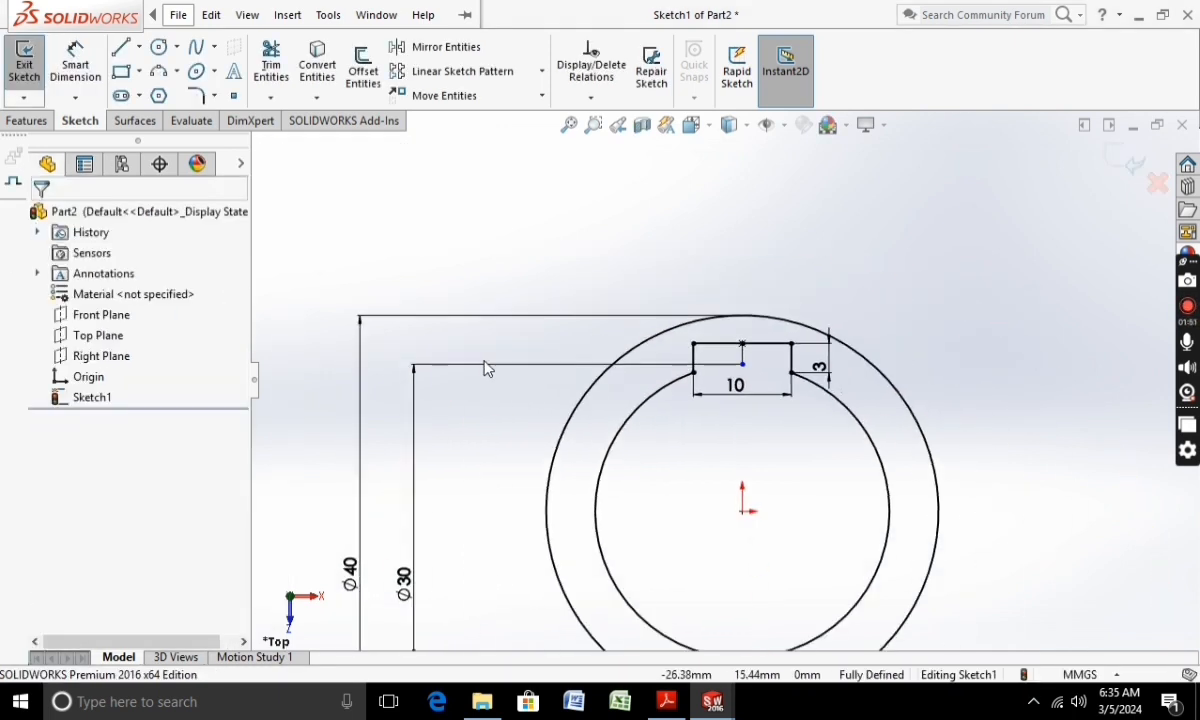
click(26, 120)
click(32, 65)
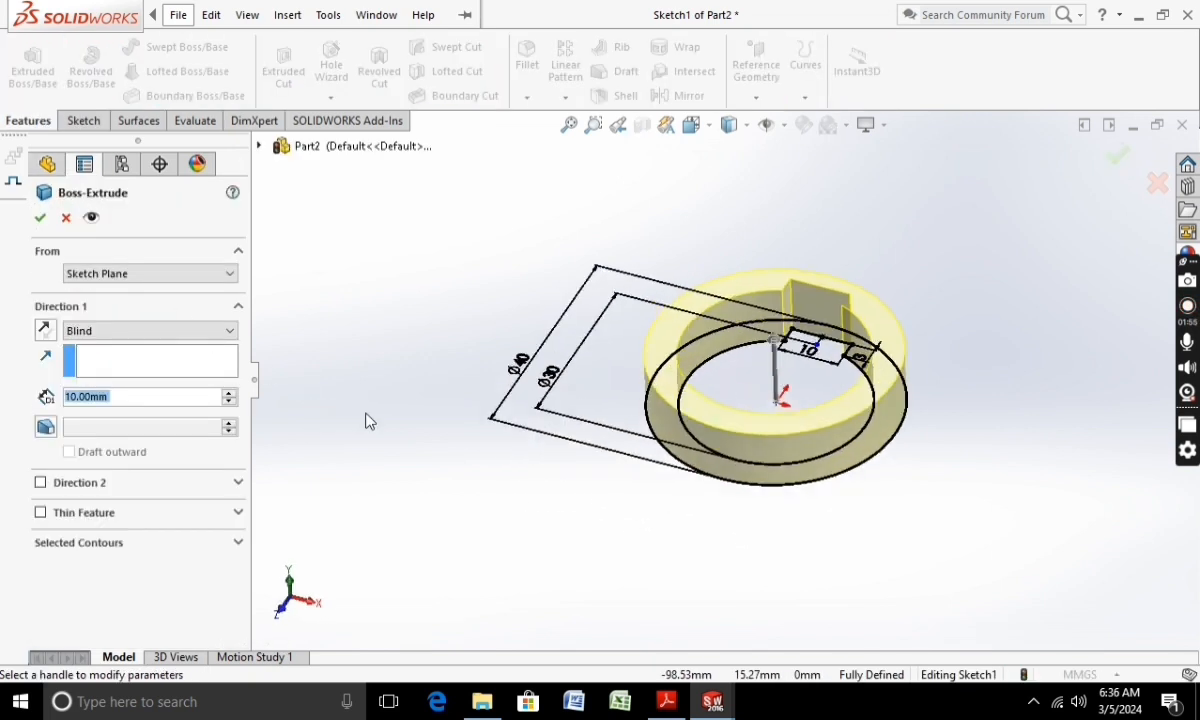
click(166, 331)
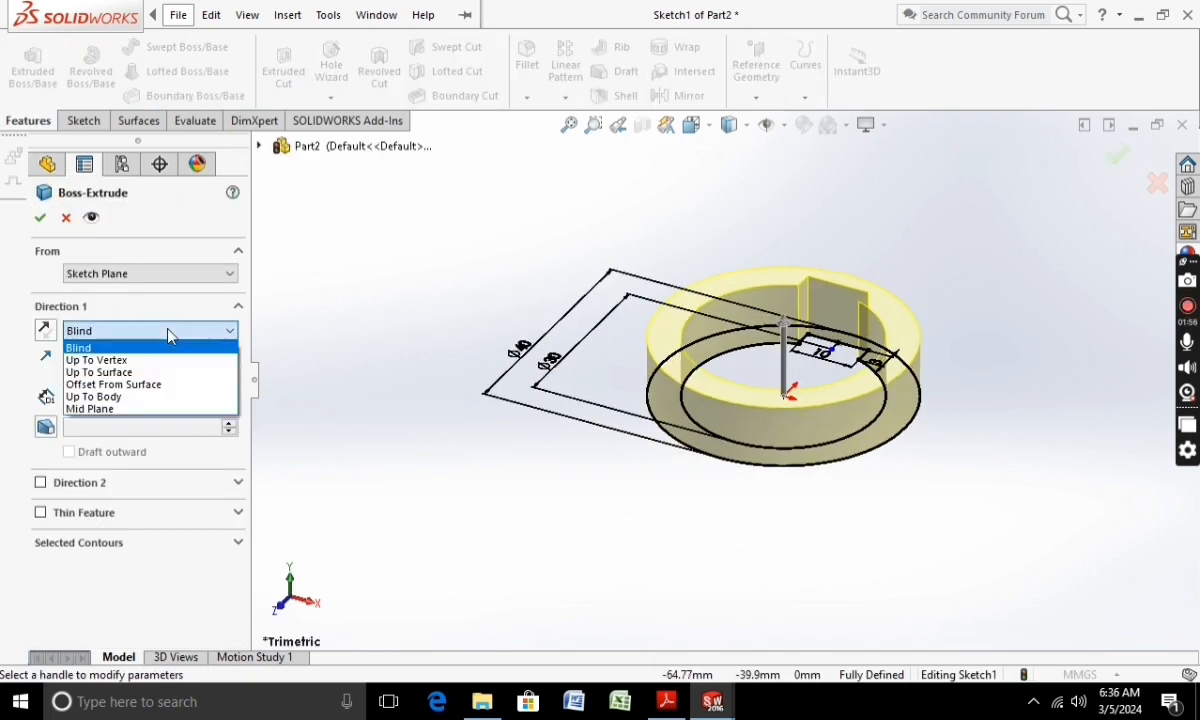
click(143, 410)
text(20)
key(Return)
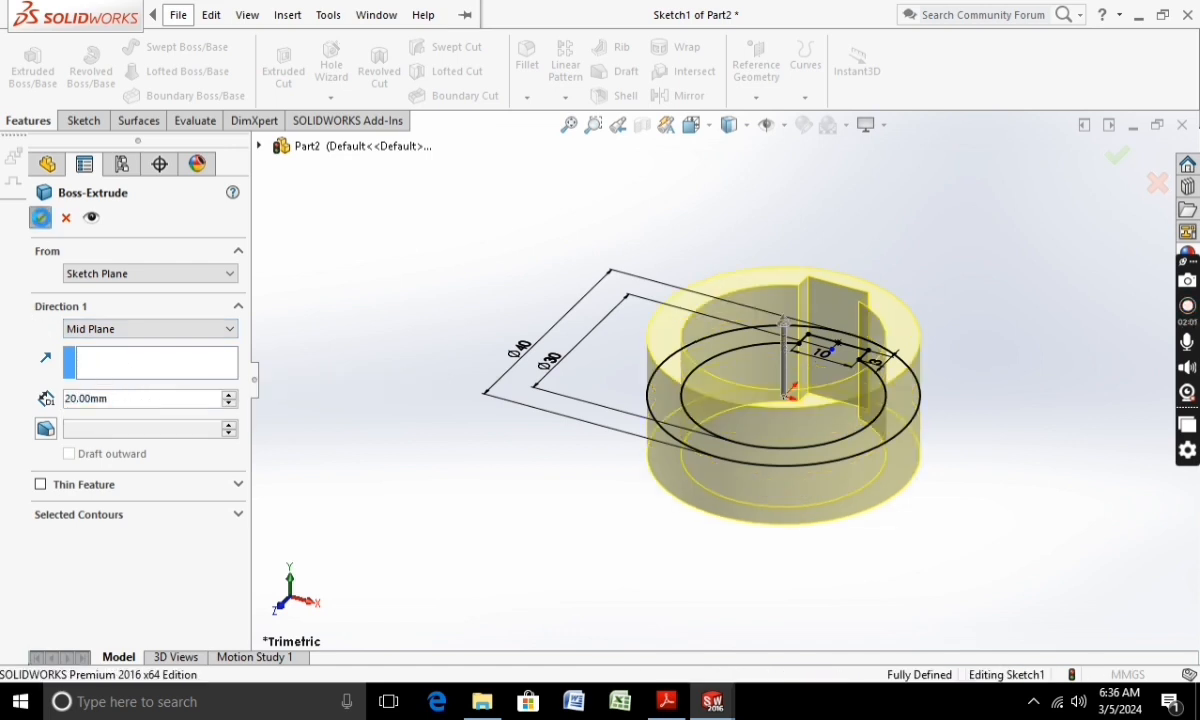
click(40, 218)
click(485, 304)
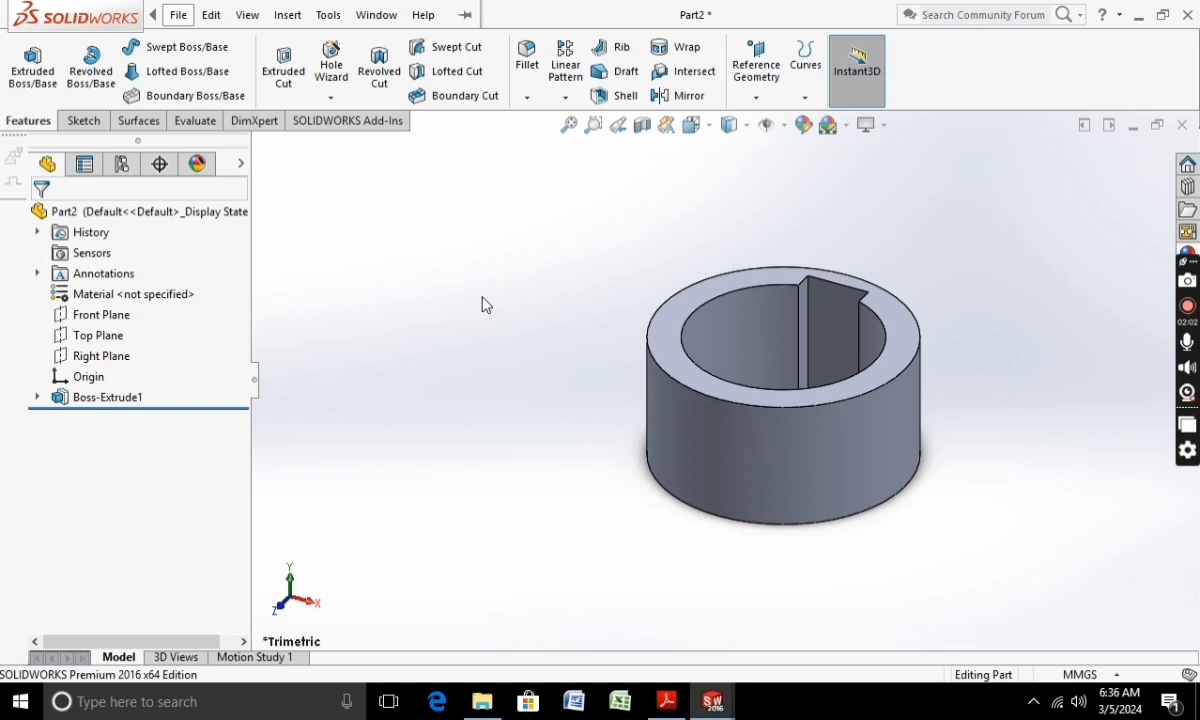
Step: Colour the whole part light orange from the standard swatches and save it as Part2 in the "wheel" folder
click(845, 126)
click(852, 171)
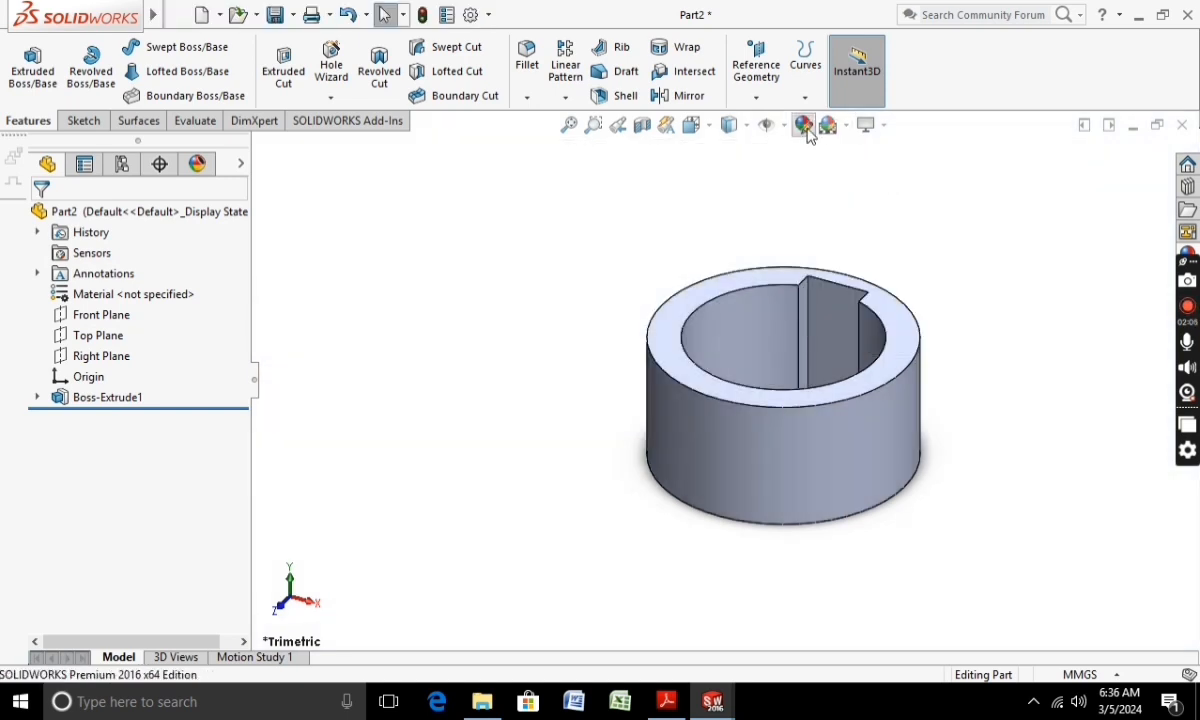
click(804, 126)
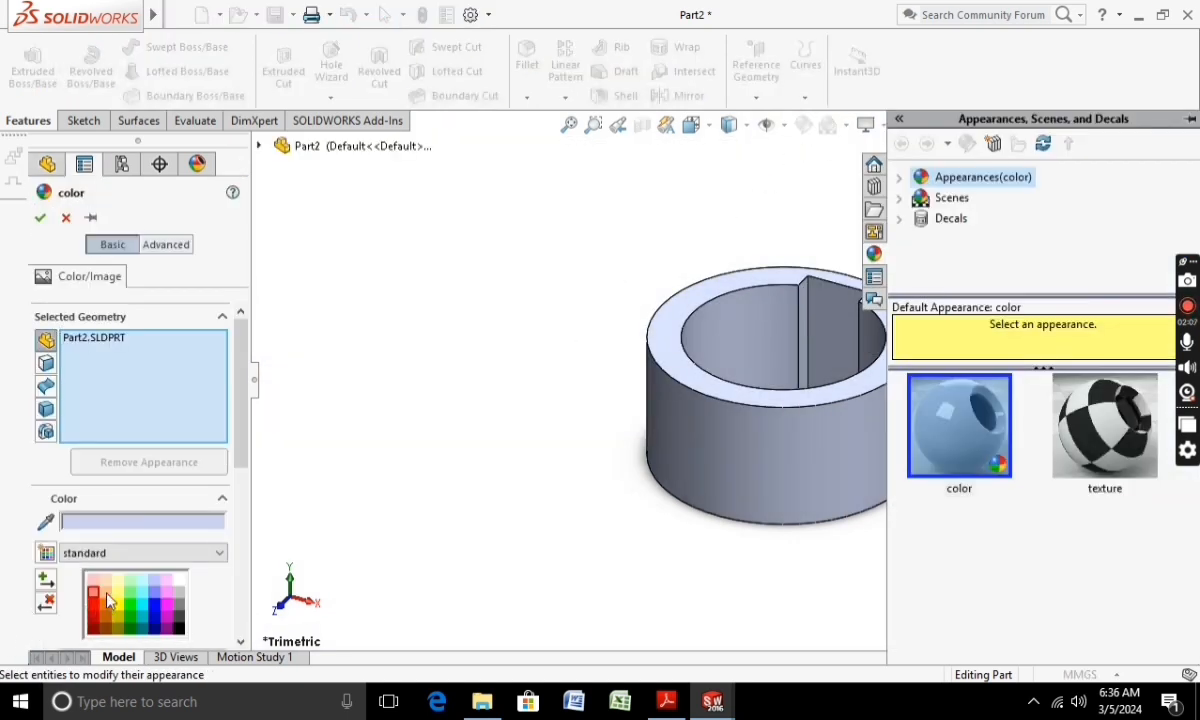
click(107, 594)
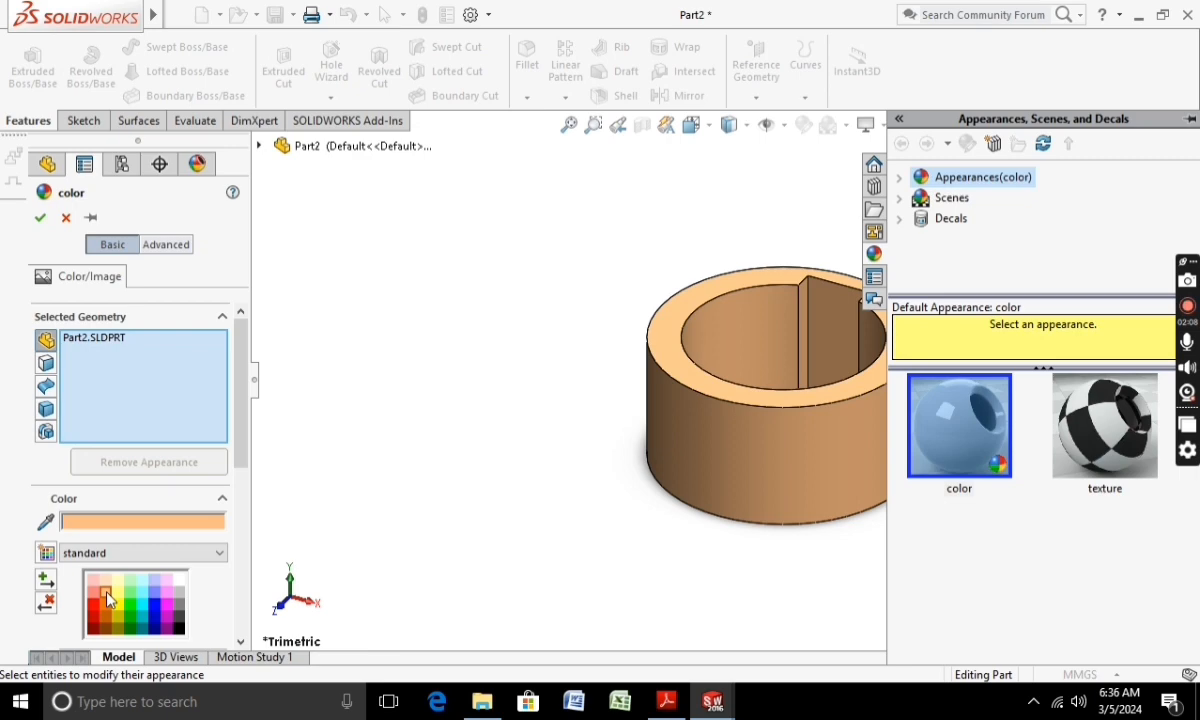
click(39, 219)
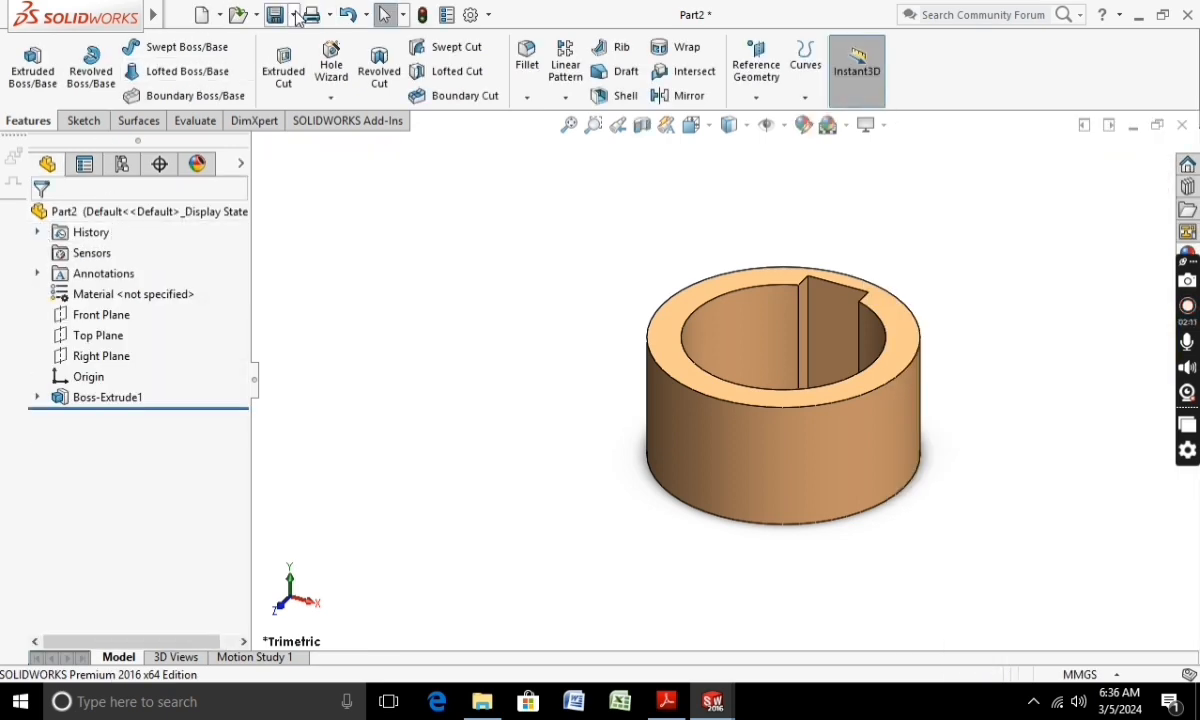
click(275, 15)
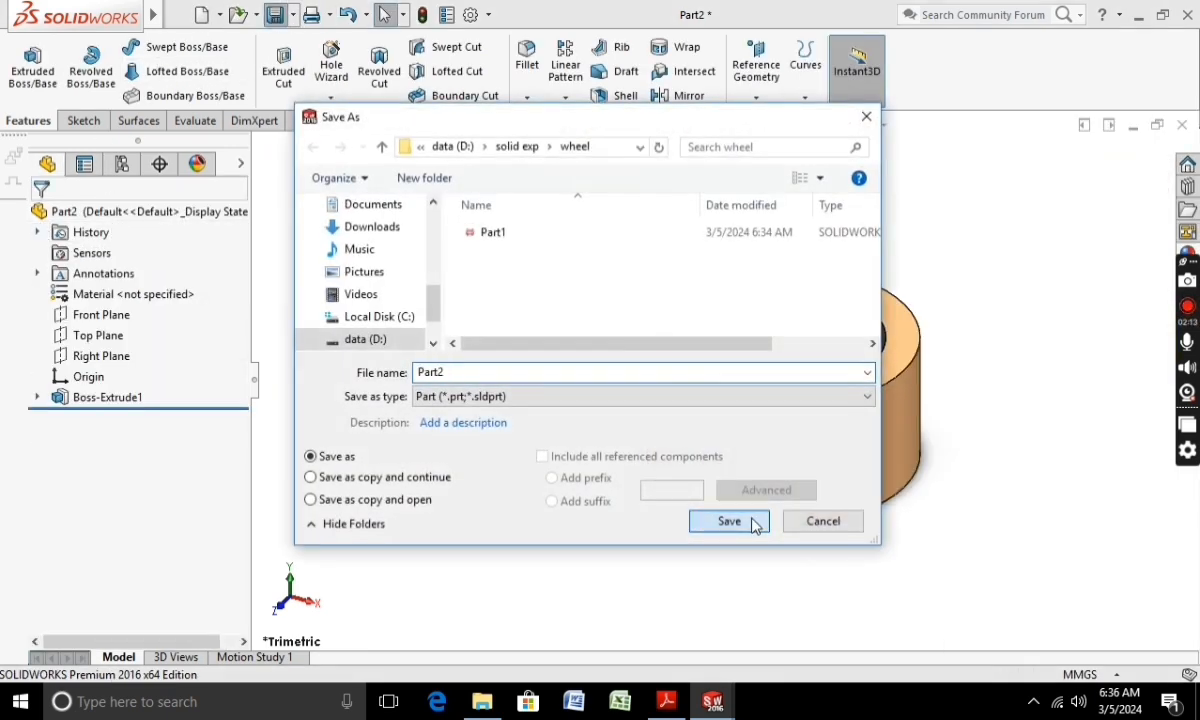
click(729, 520)
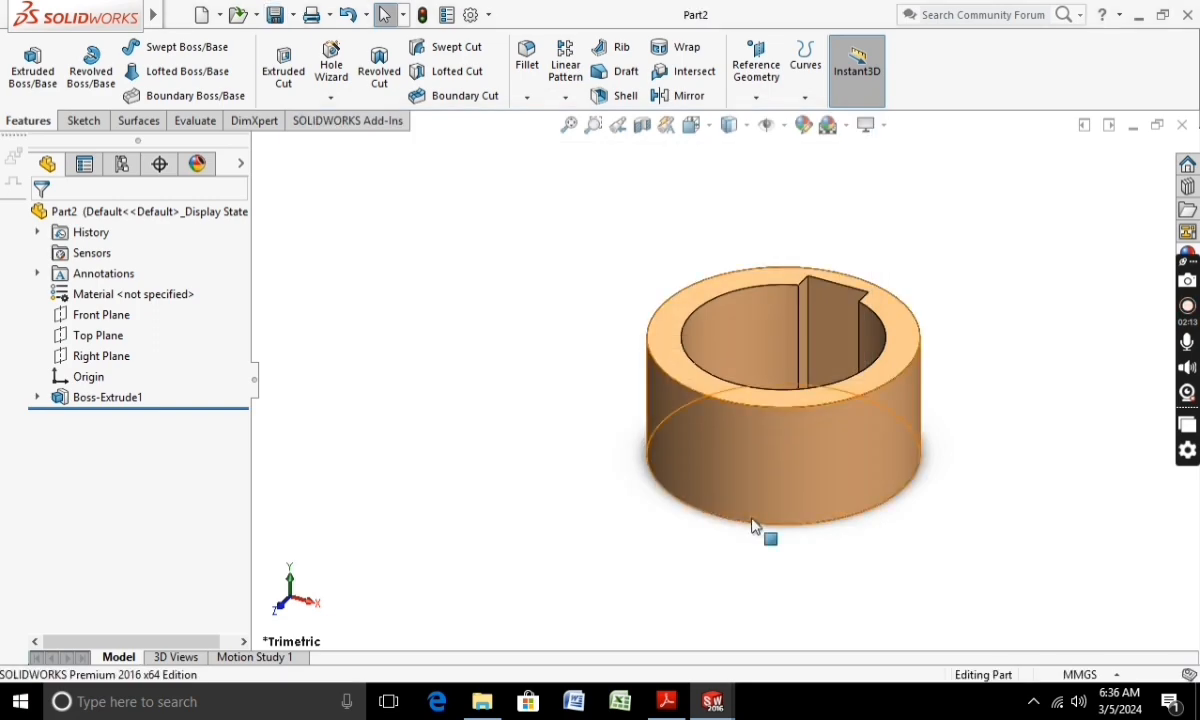
Step: Create a new assembly document and place the slotted wheel, Part1, in it as the first component
click(201, 15)
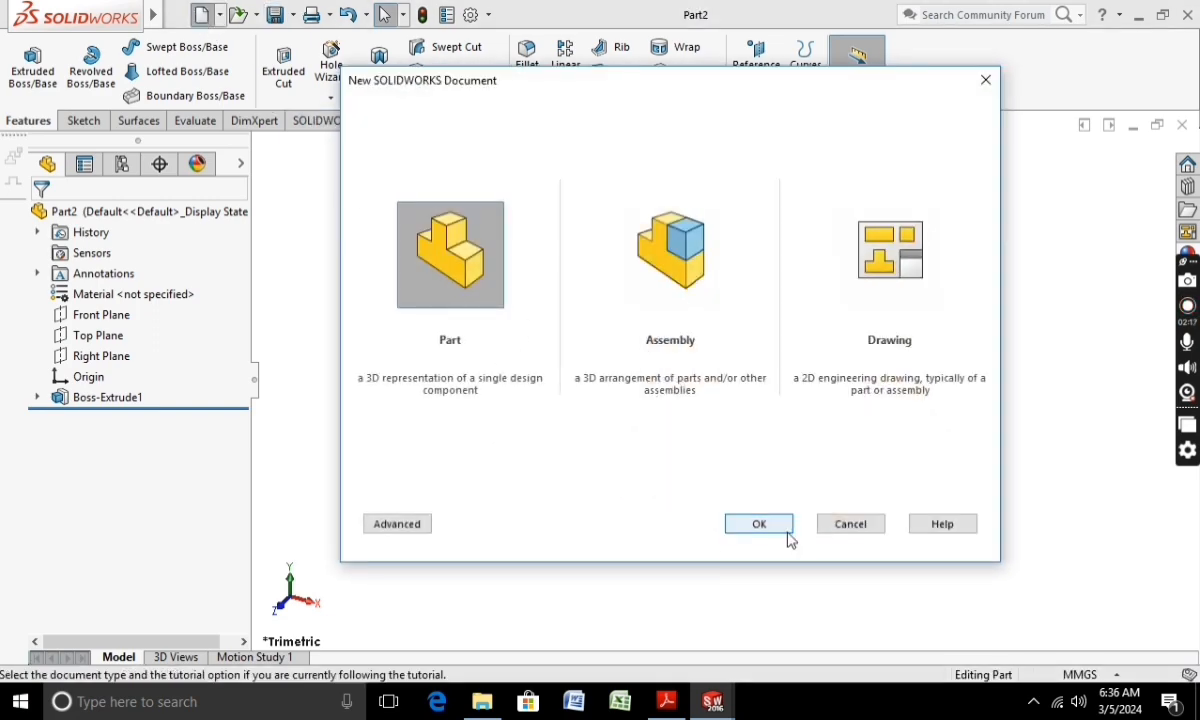
click(787, 530)
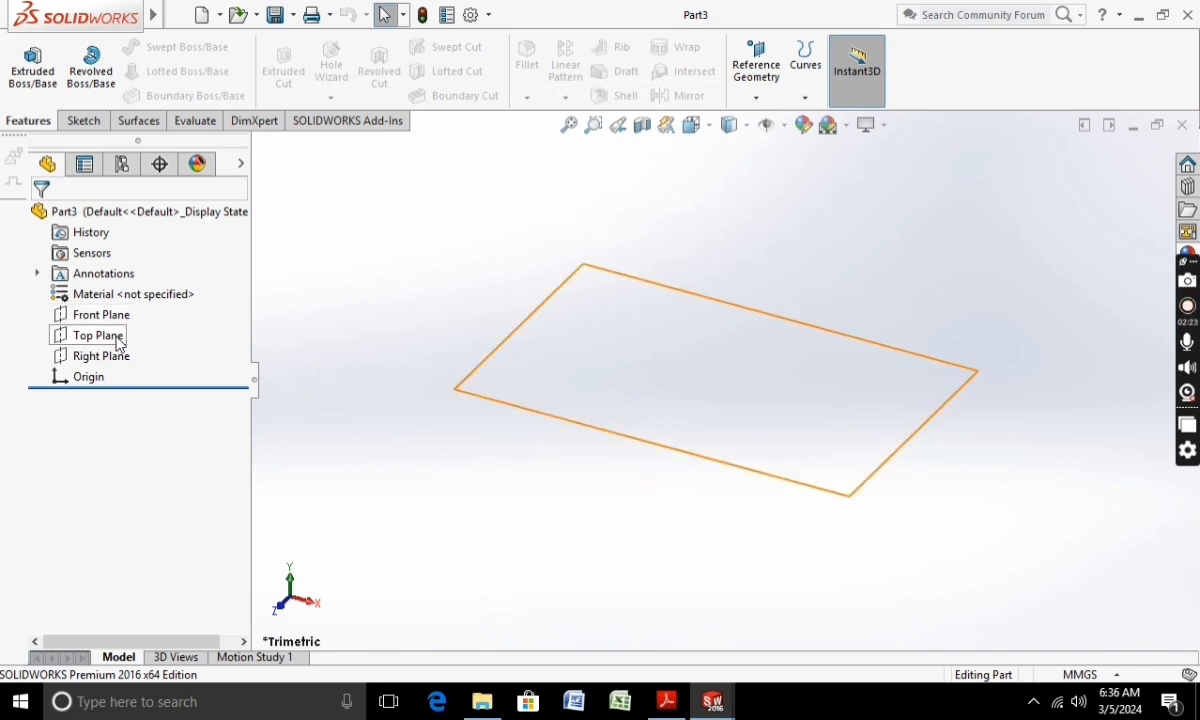
click(215, 16)
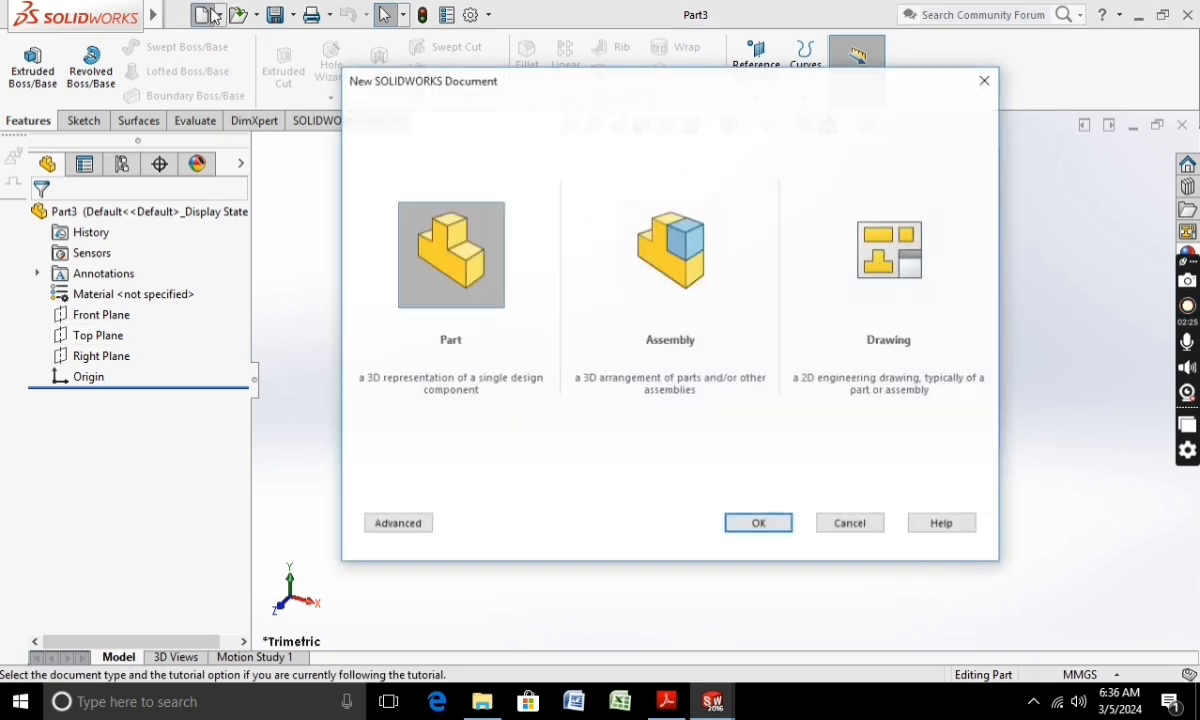
click(636, 235)
click(769, 524)
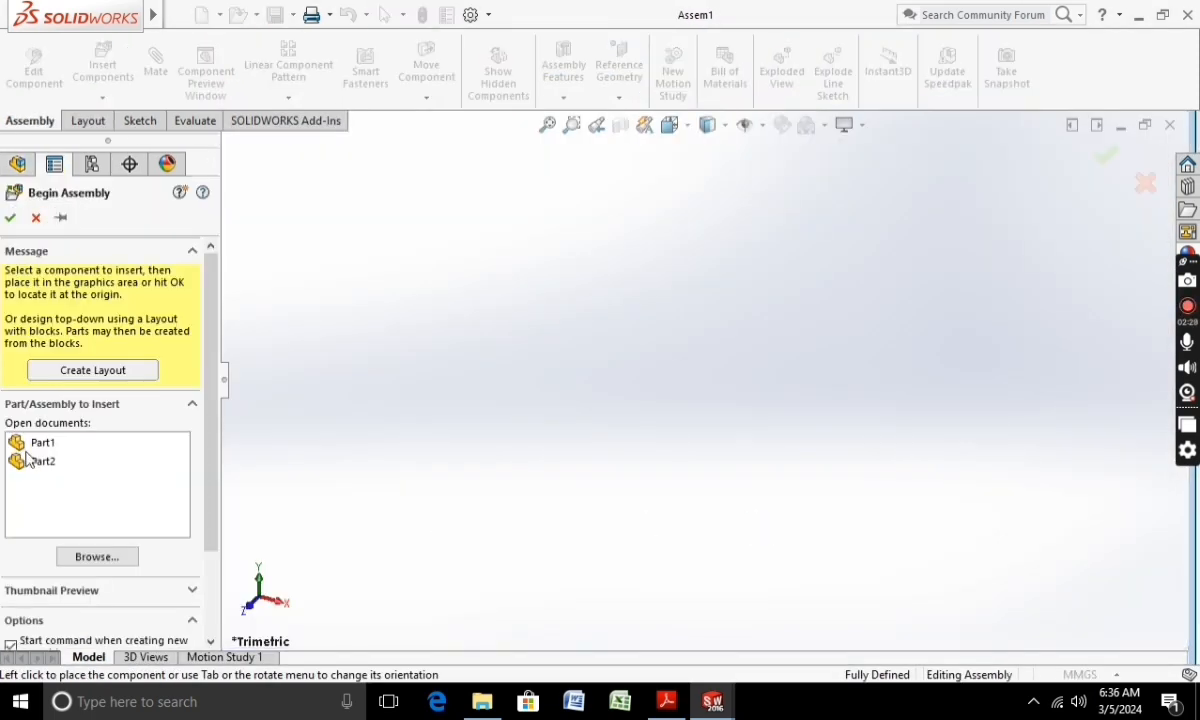
click(40, 442)
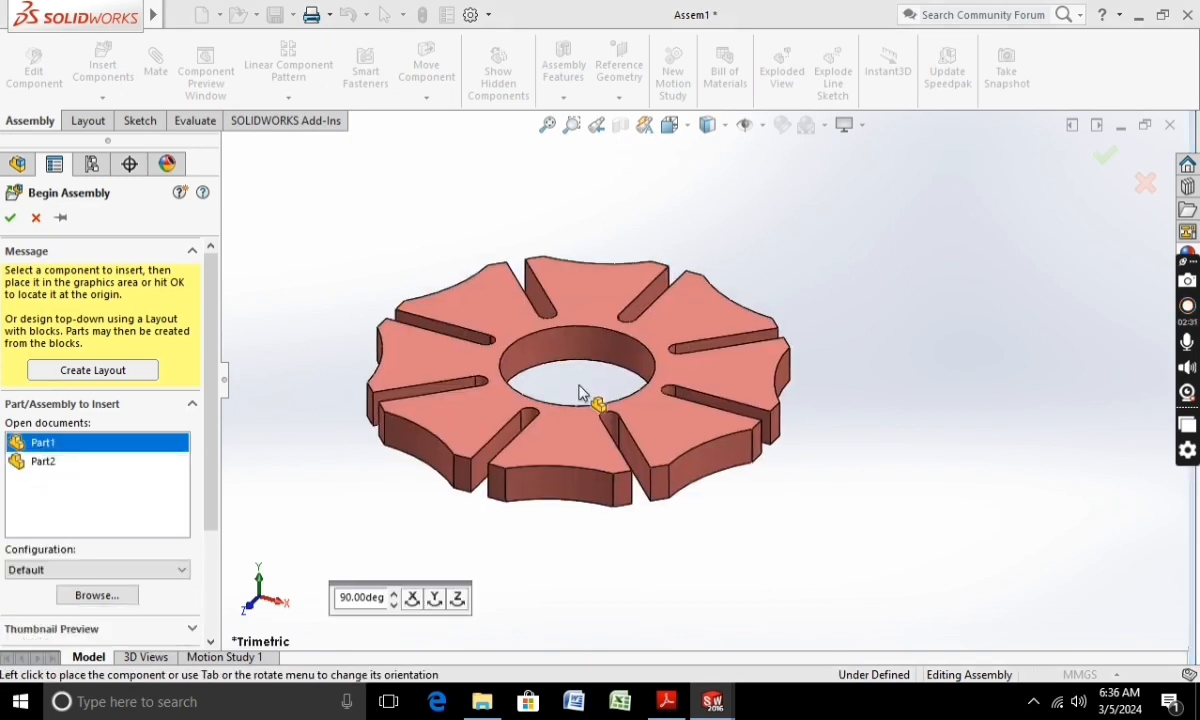
click(713, 384)
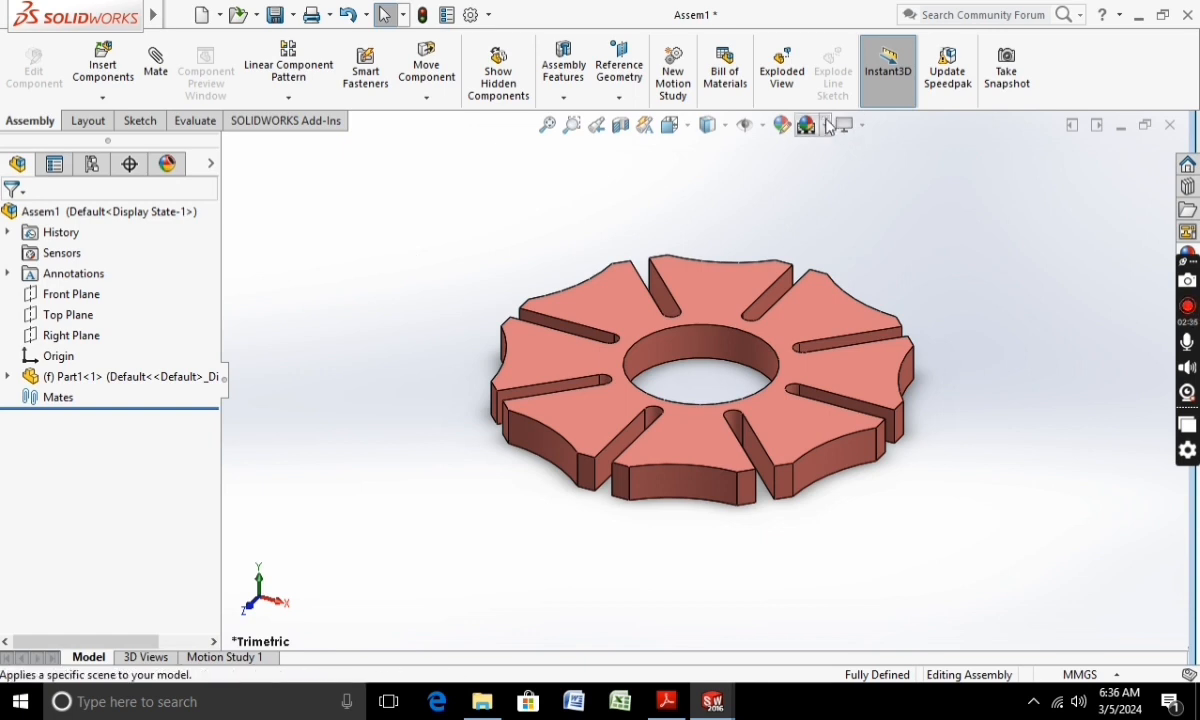
Step: Switch the assembly scene to a plain white background and insert the keyed ring, Part2, beside the wheel
click(806, 124)
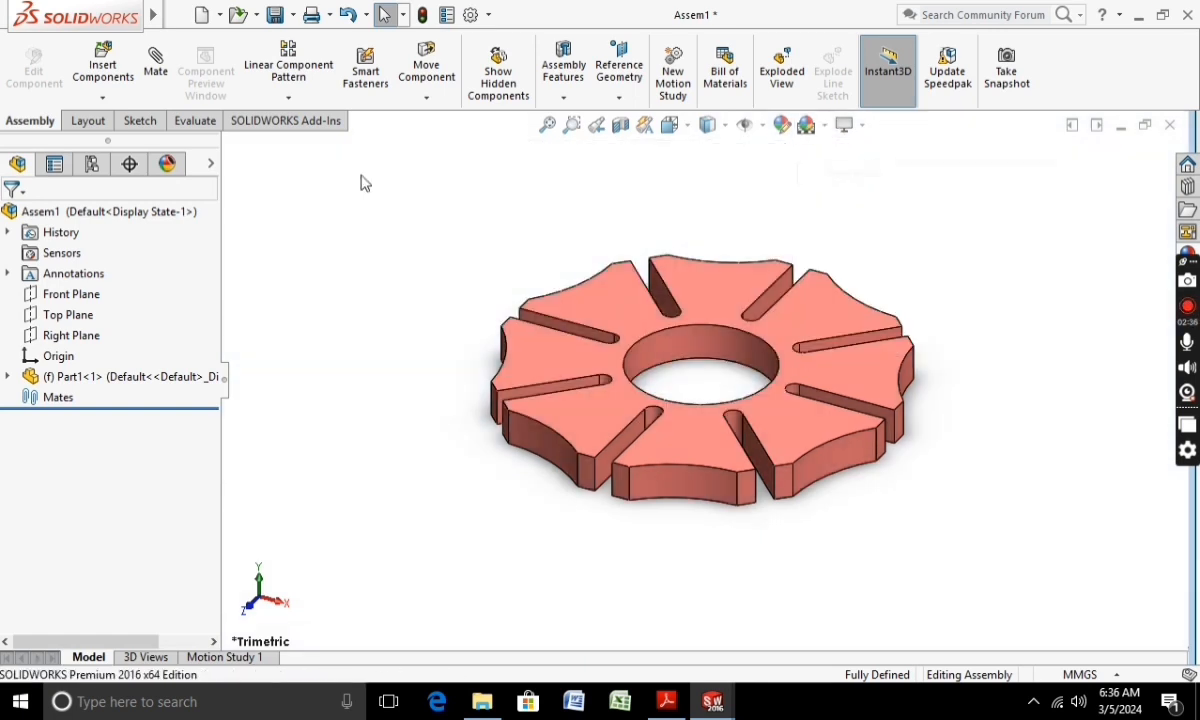
click(104, 66)
click(43, 446)
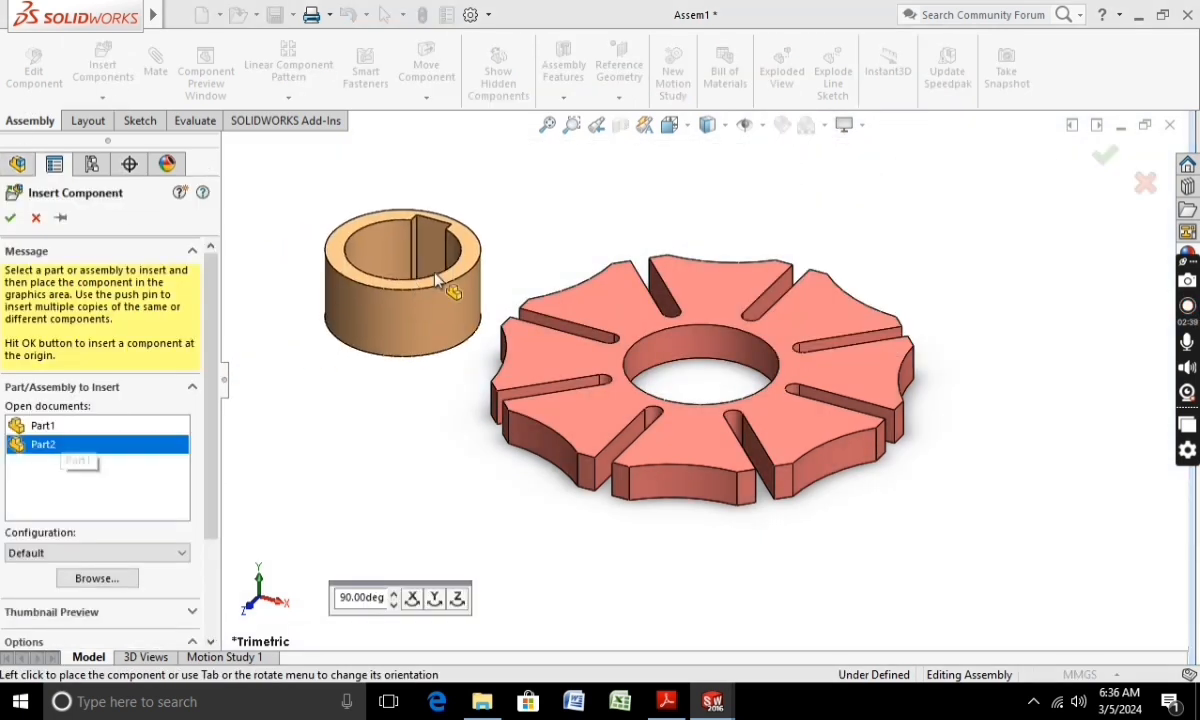
click(540, 232)
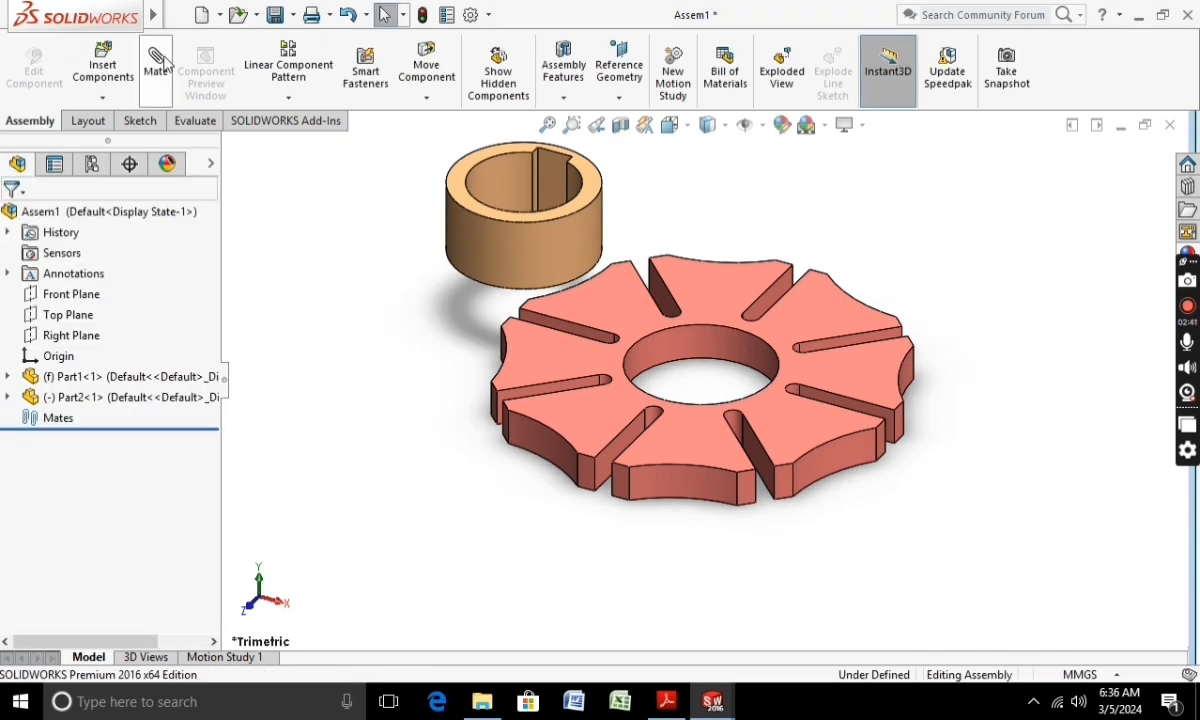
Step: Add a Concentric mate between the wheel's central bore face and the ring's inner cylindrical face
click(155, 64)
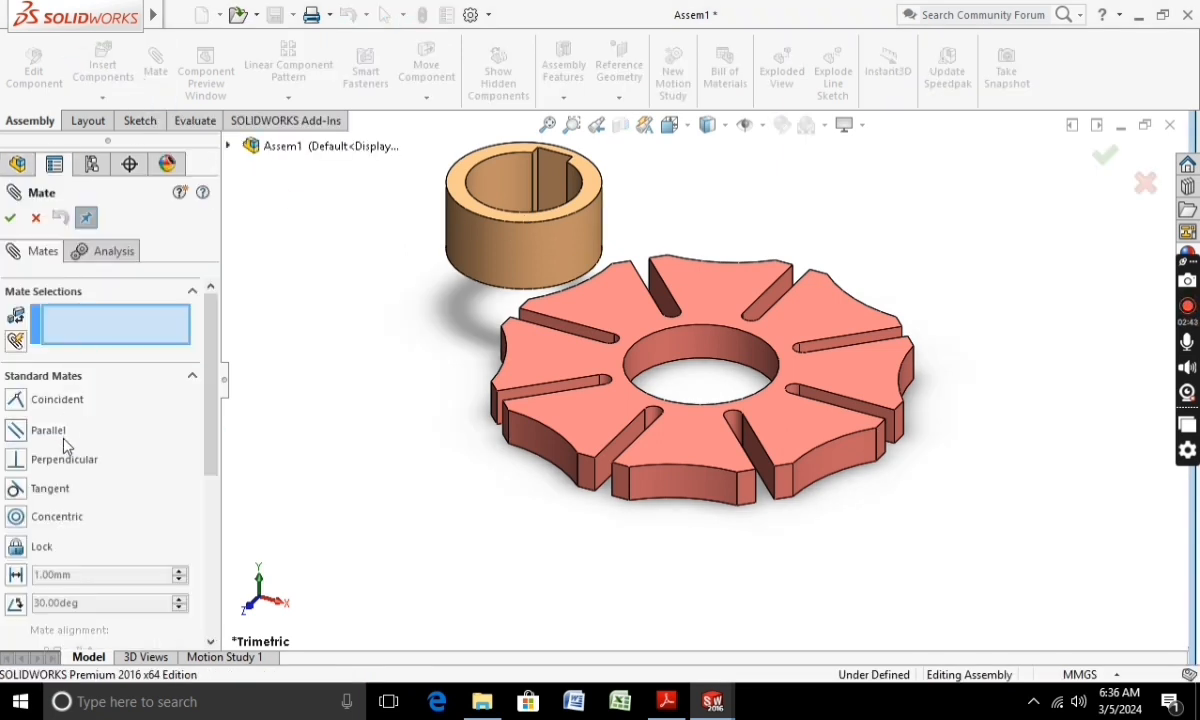
click(16, 518)
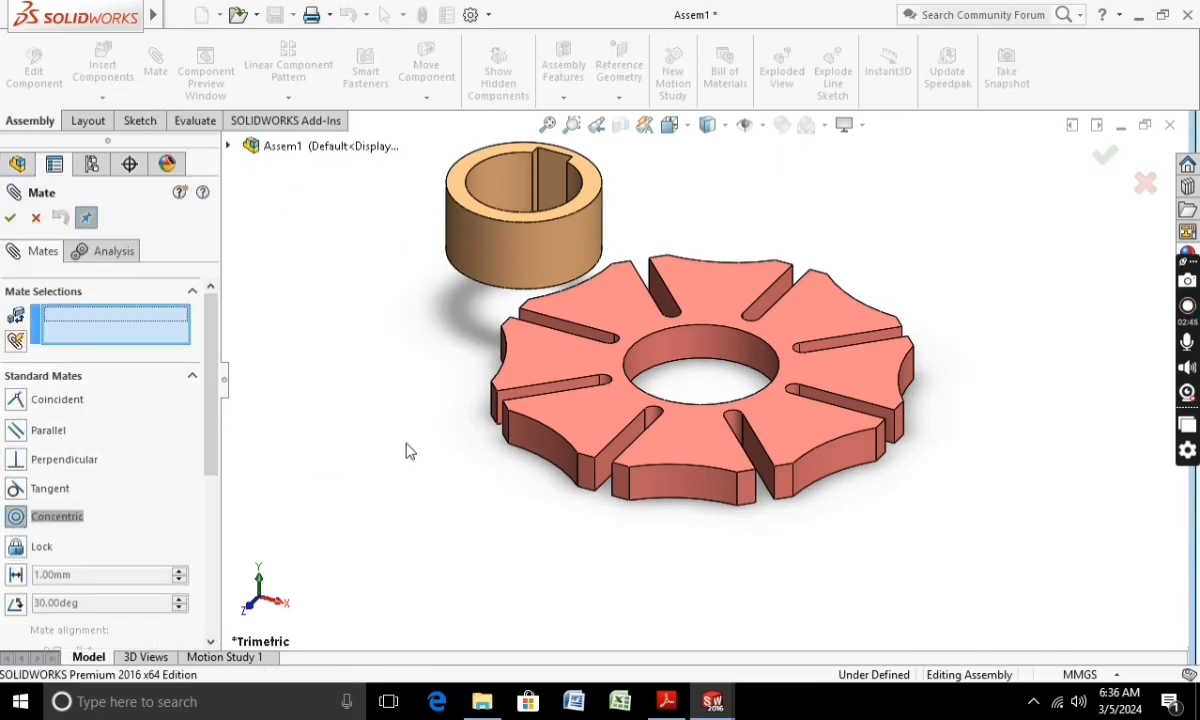
click(606, 323)
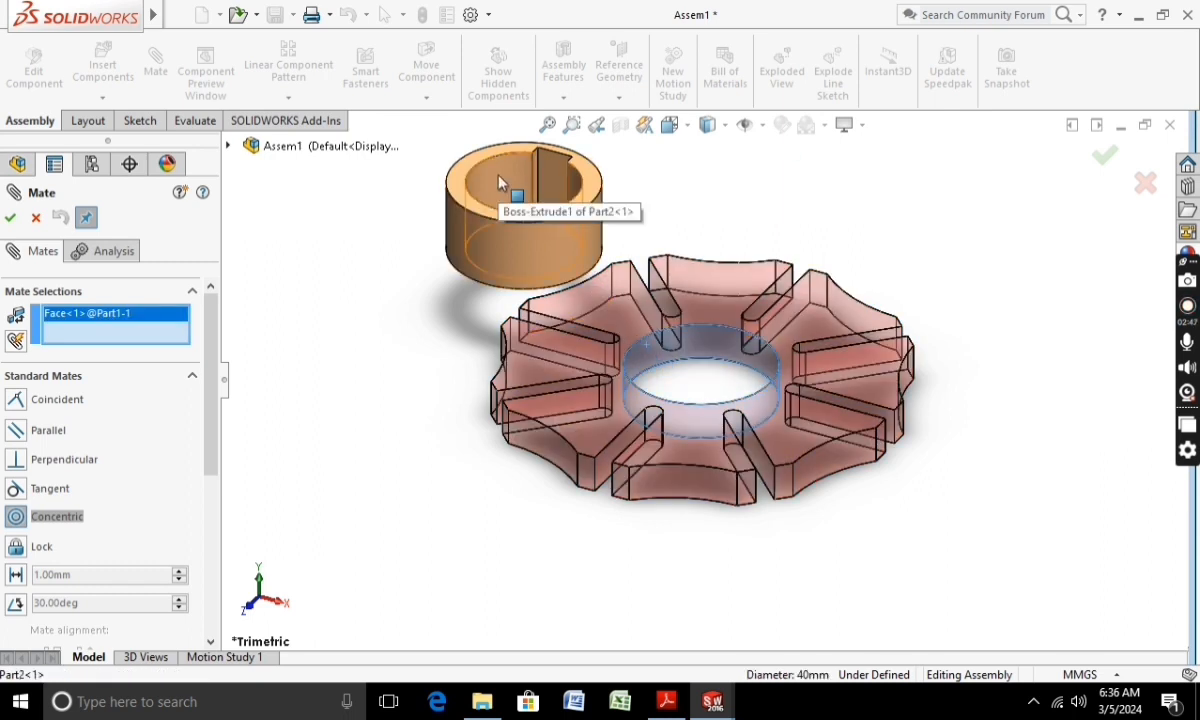
click(497, 190)
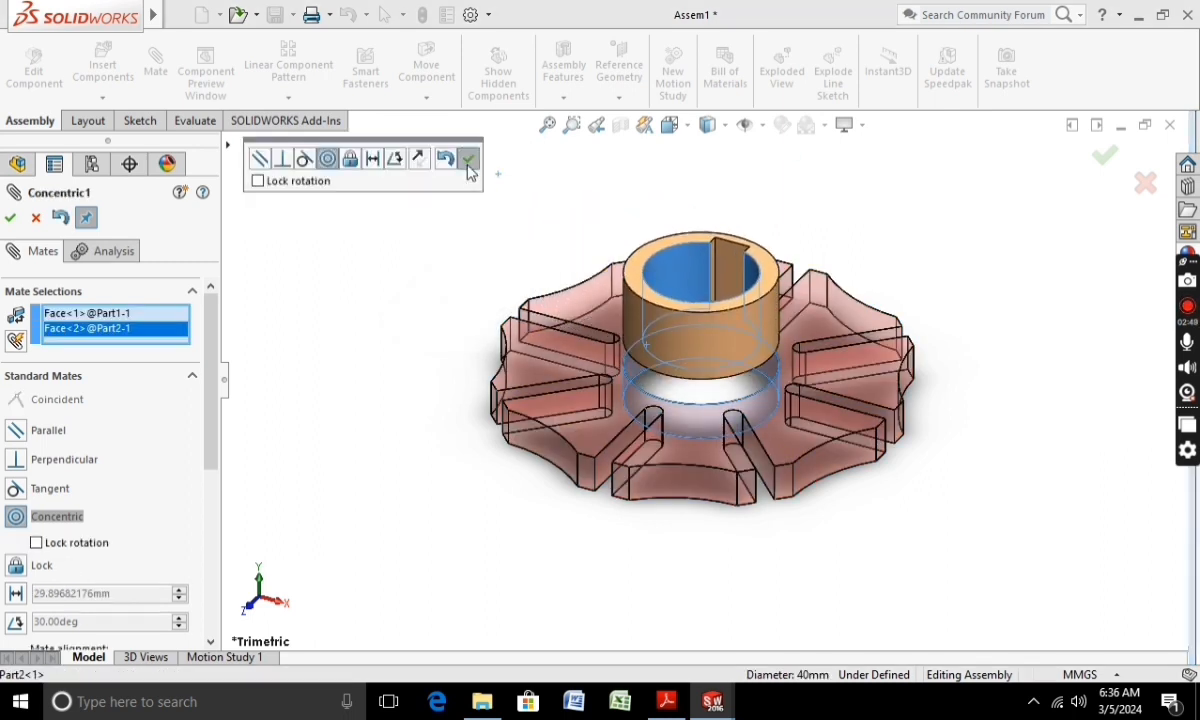
click(467, 158)
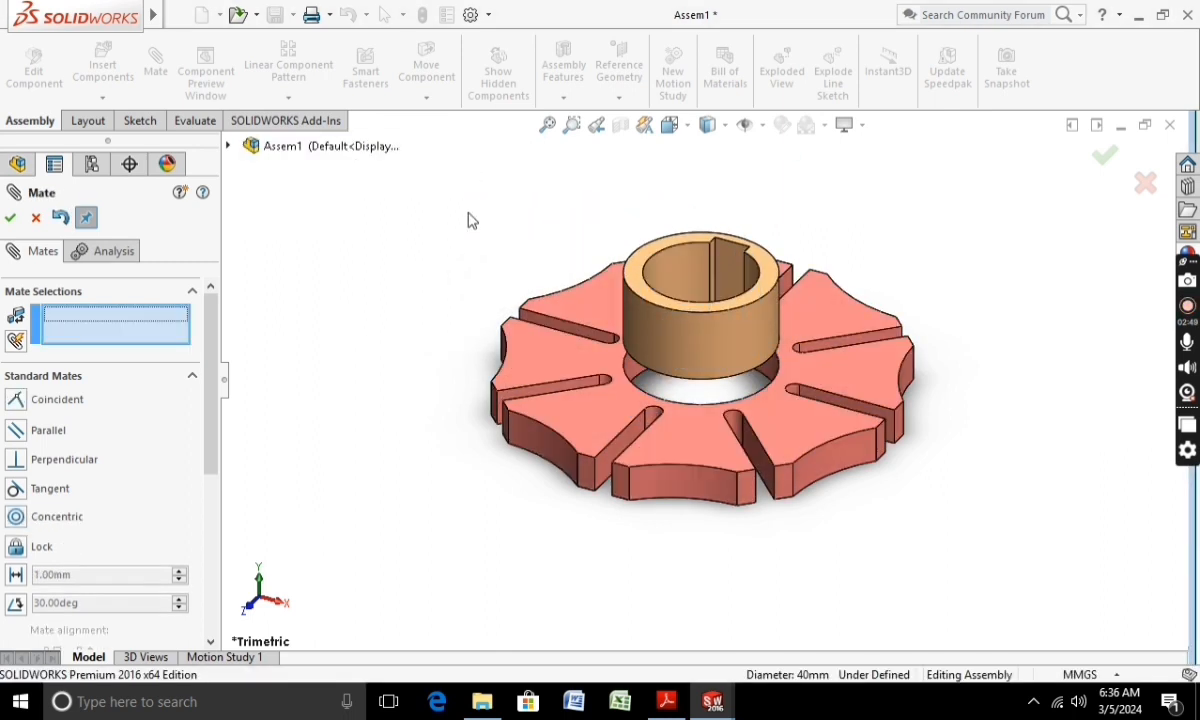
Step: Add a Parallel mate between the Top Plane of Part1 and the Top Plane of Part2
click(228, 146)
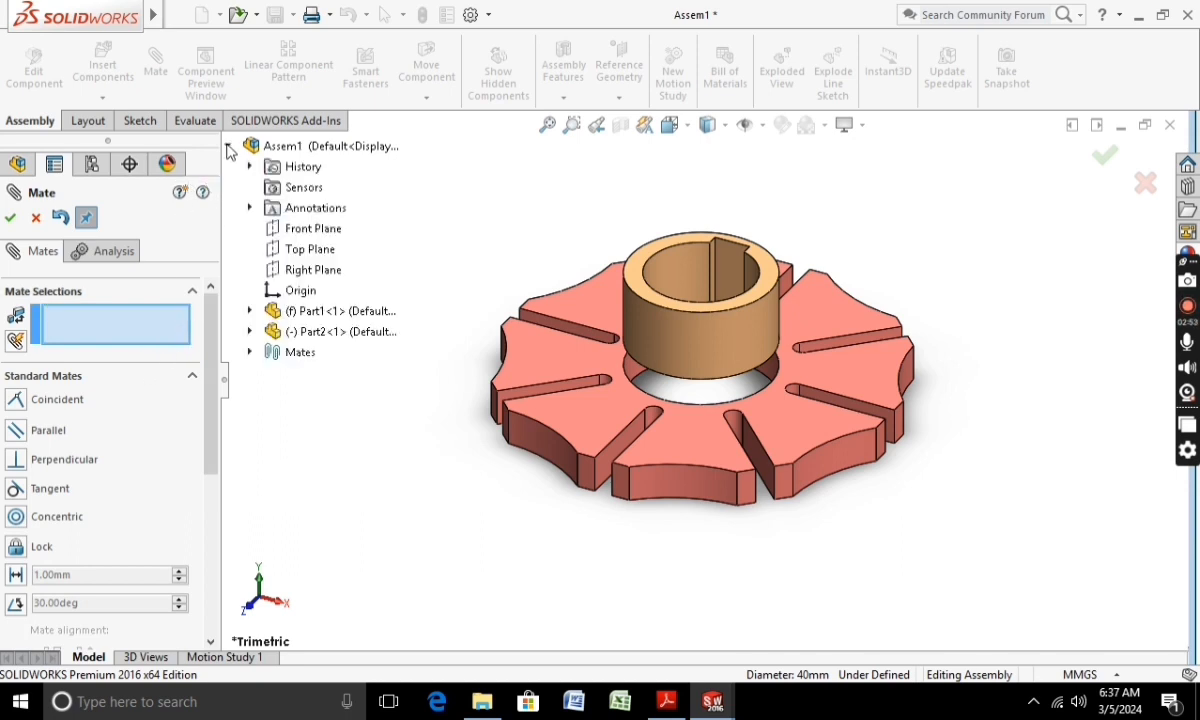
click(250, 311)
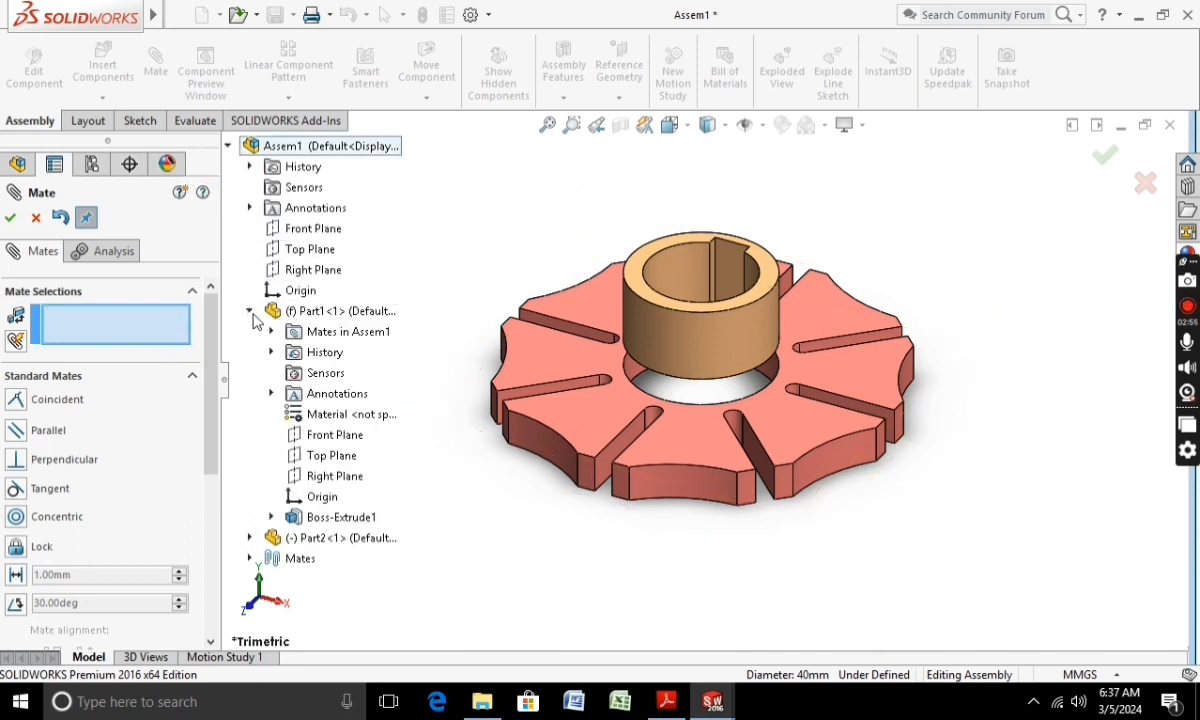
click(320, 457)
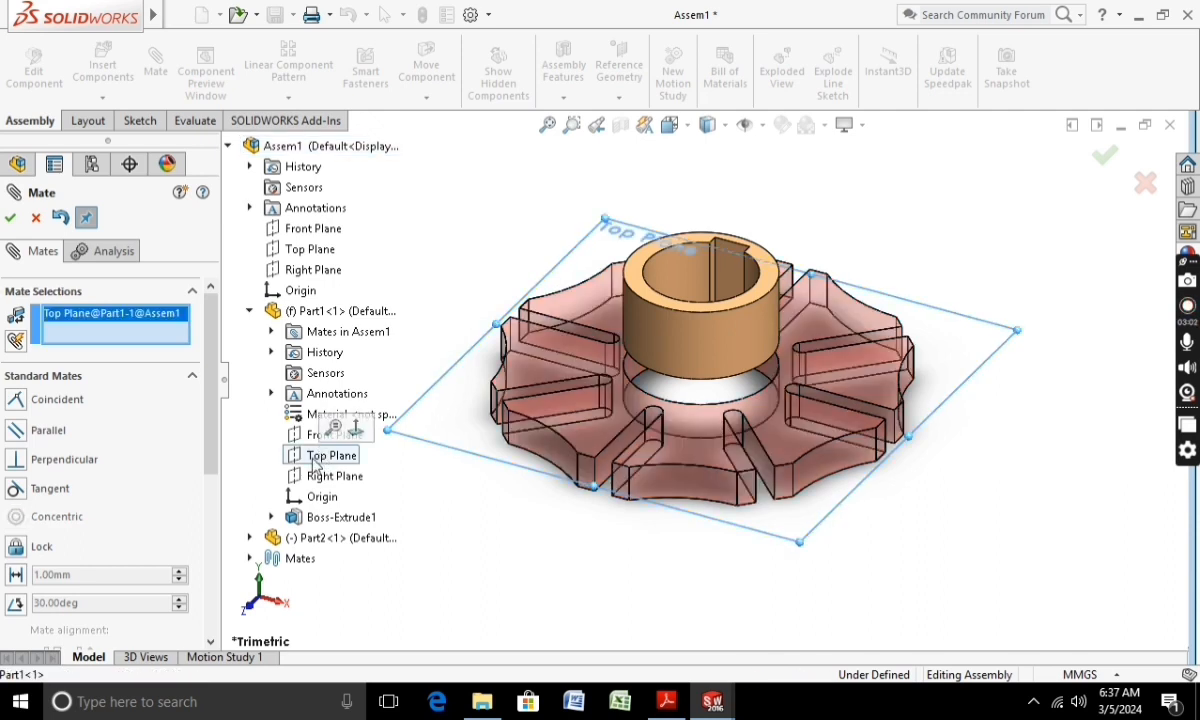
click(250, 540)
click(330, 560)
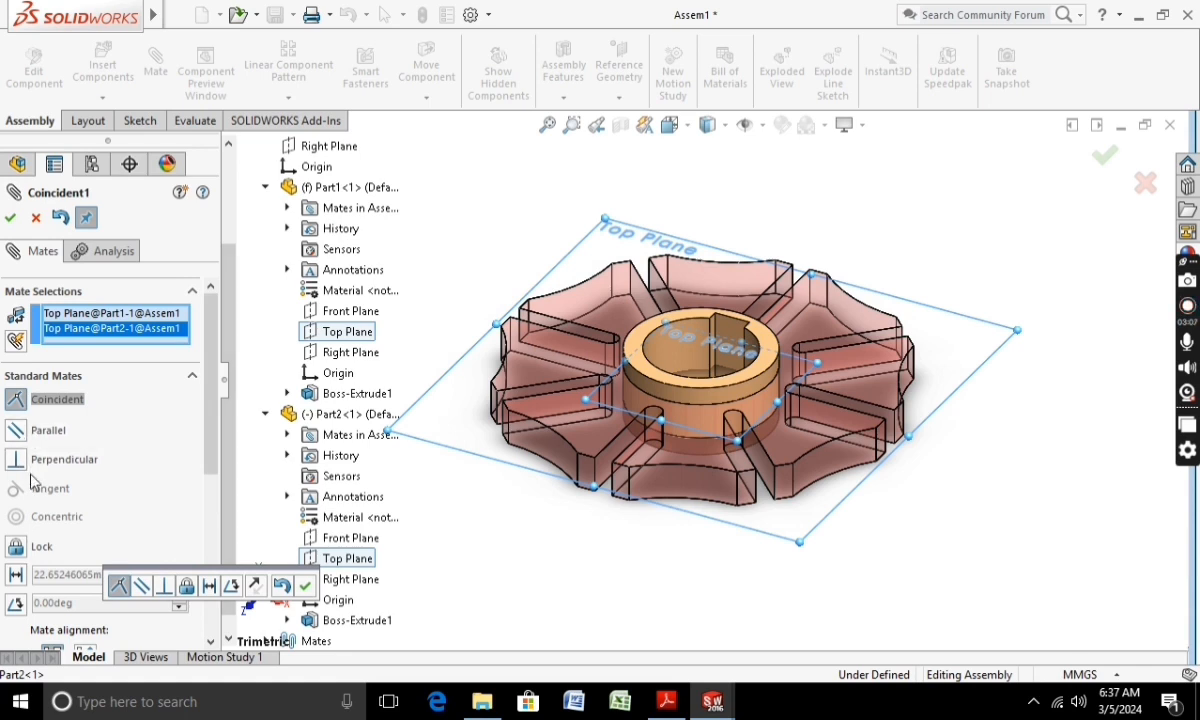
click(16, 430)
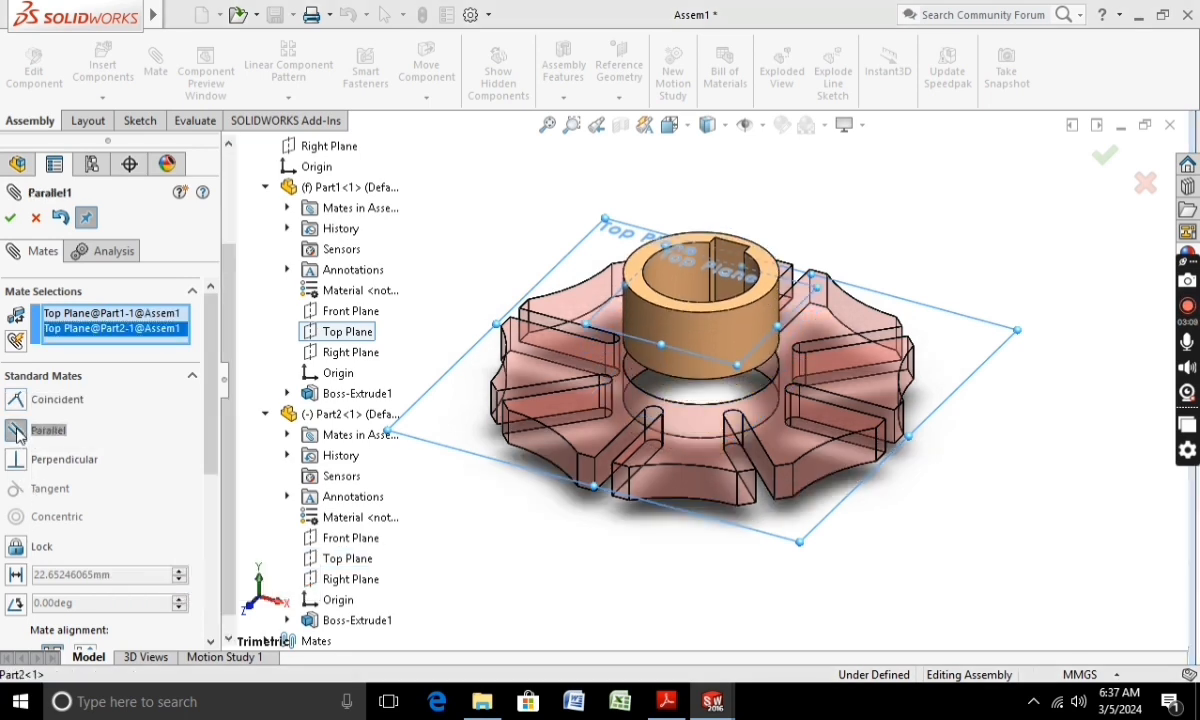
click(11, 218)
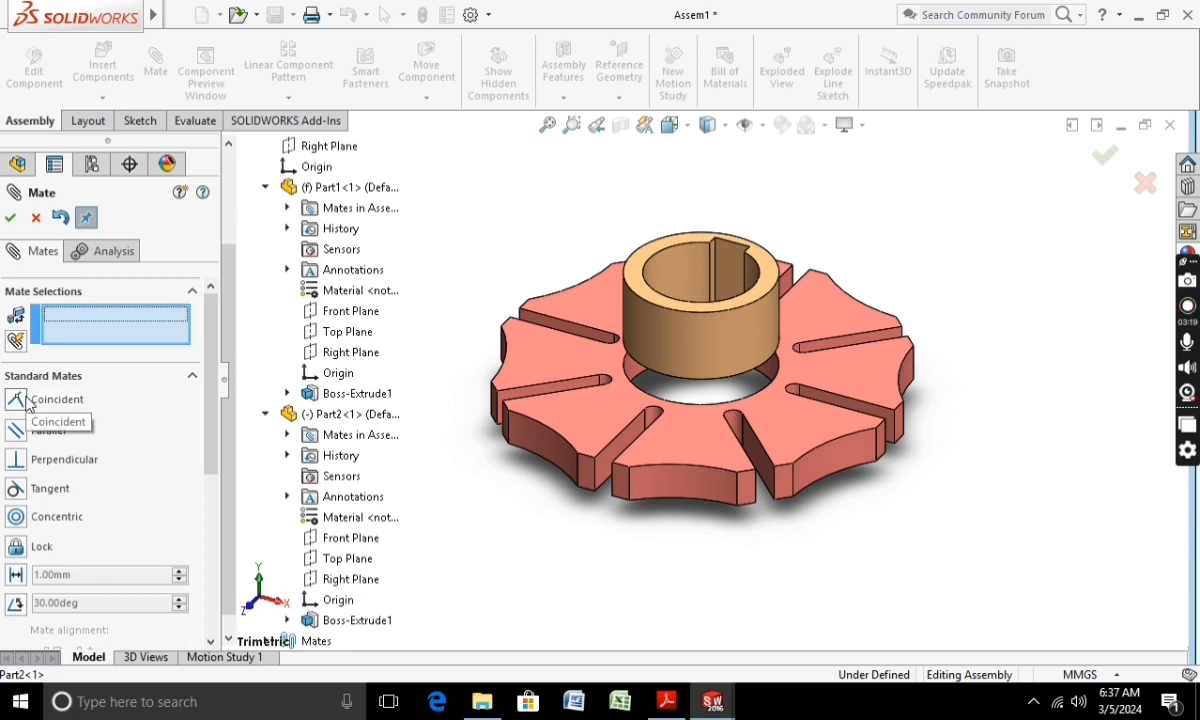
Step: Add a Coincident mate between the Top Planes of Part2 and Part1 to seat the ring in the wheel
click(318, 558)
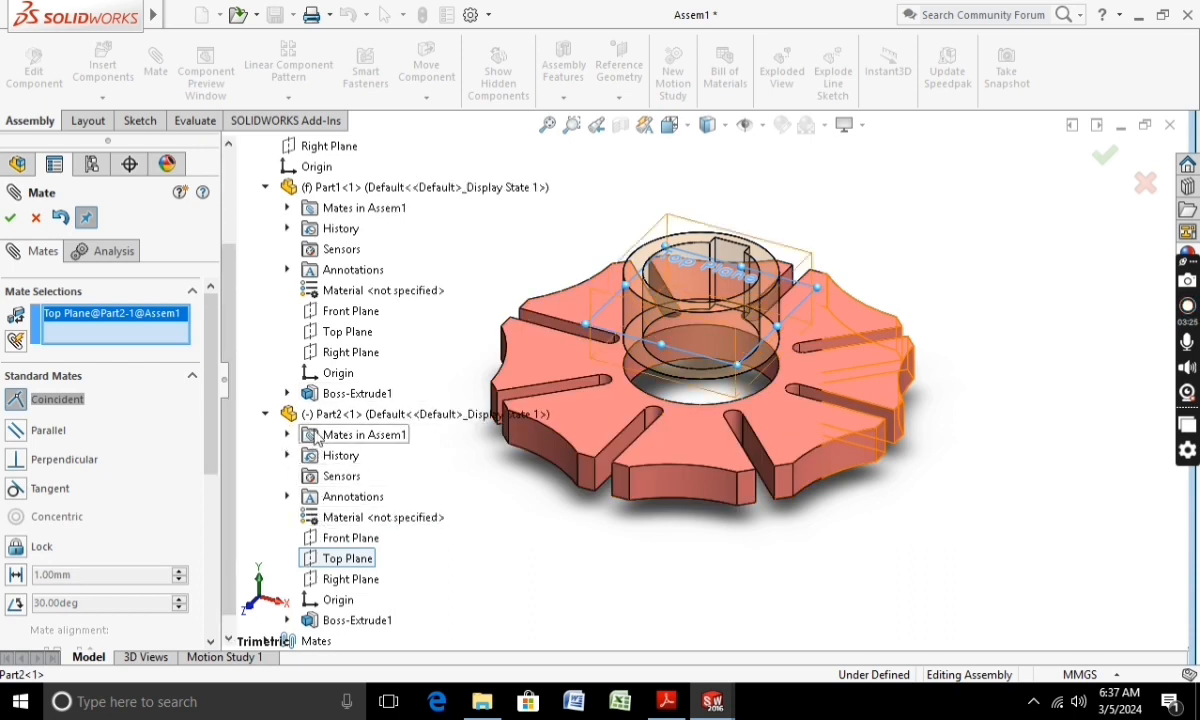
click(349, 335)
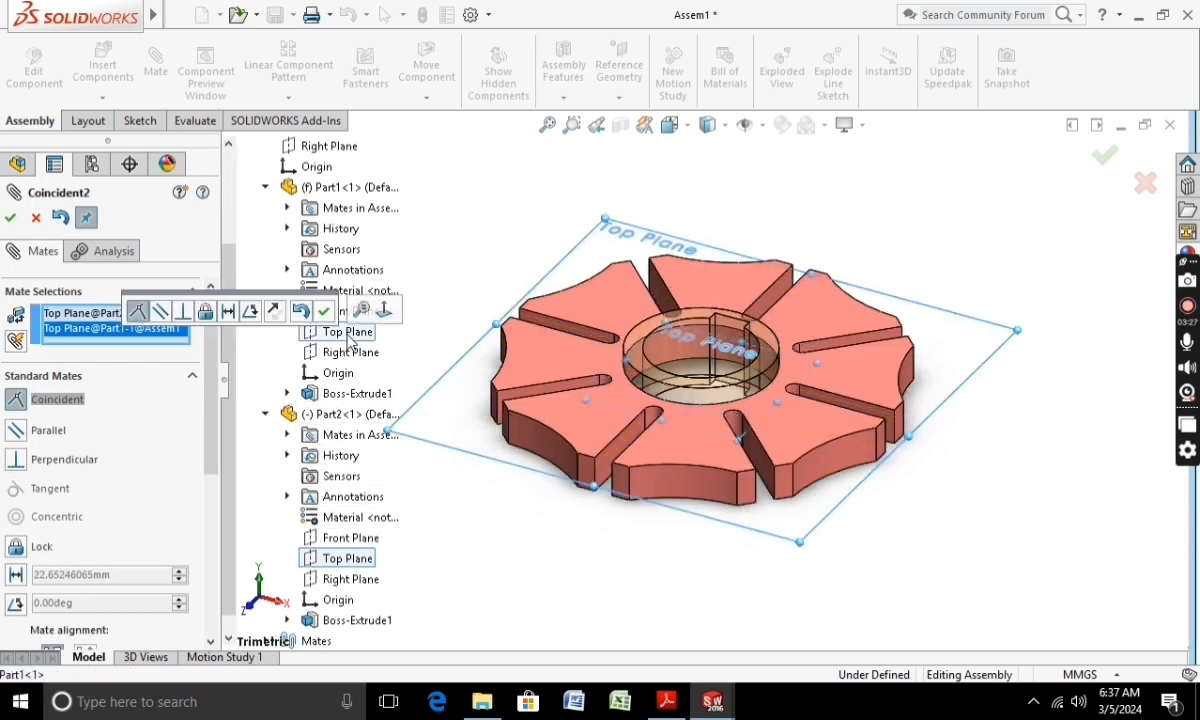
click(323, 311)
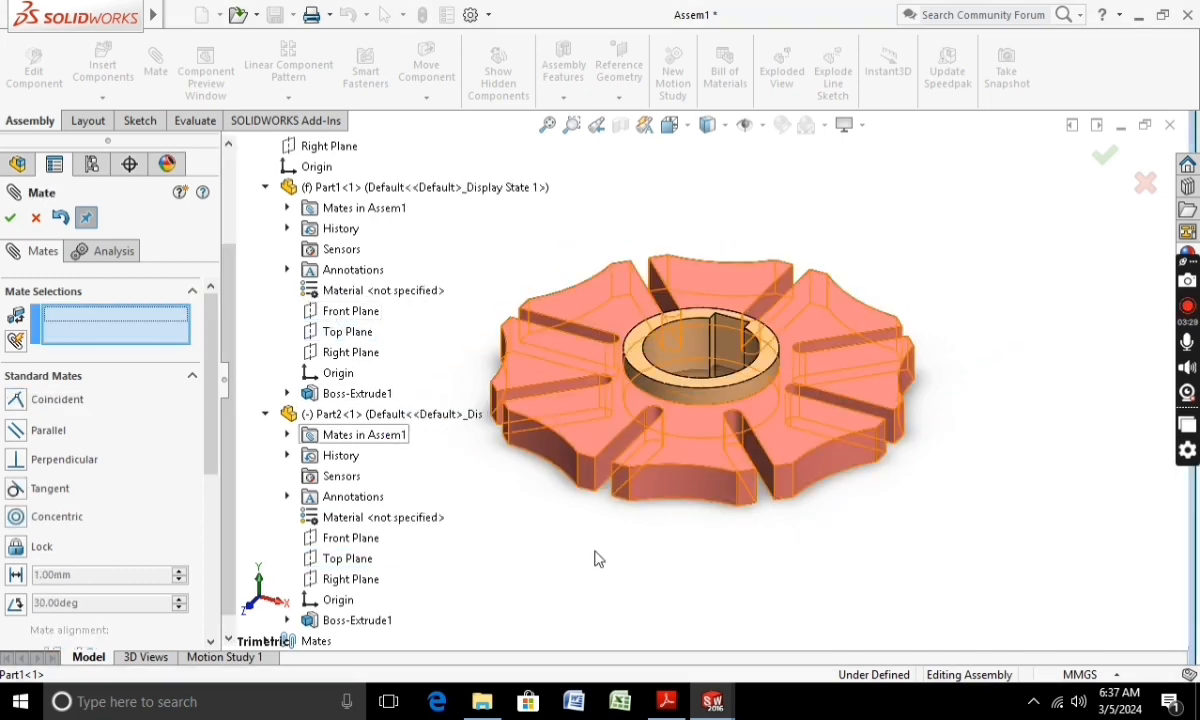
click(10, 217)
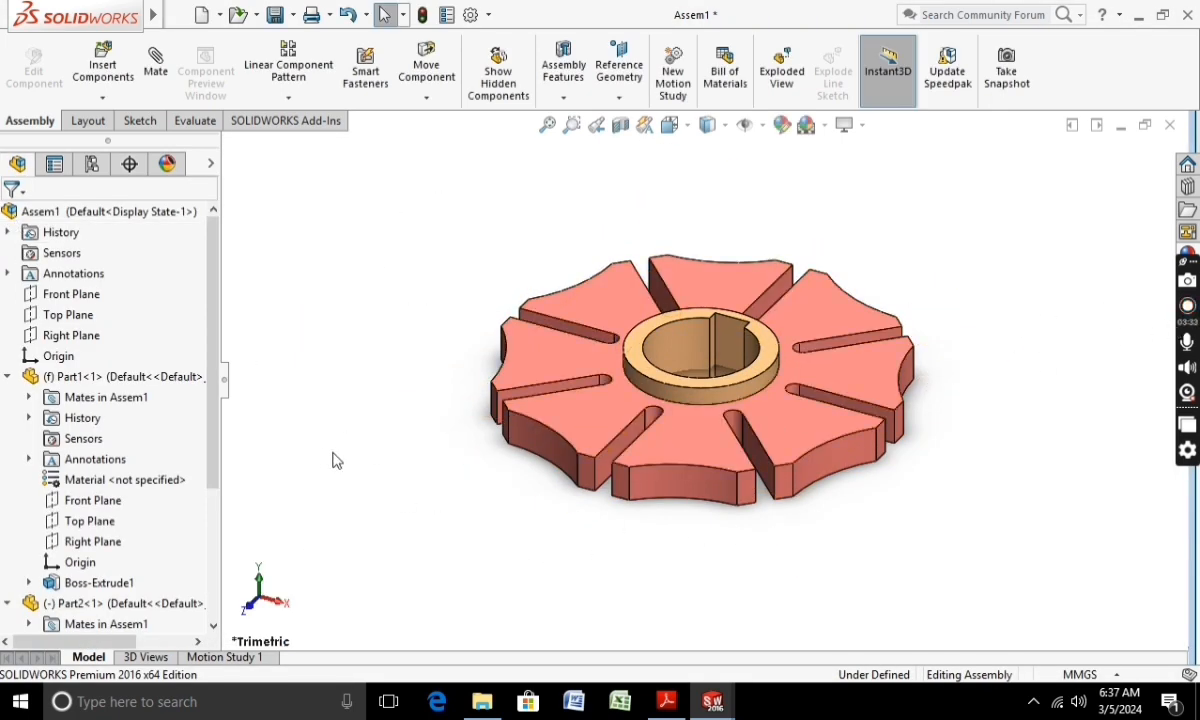
Step: Delete the Coincident mate between the two Top Planes from the assembly's mates
drag(214, 466, 215, 626)
click(8, 624)
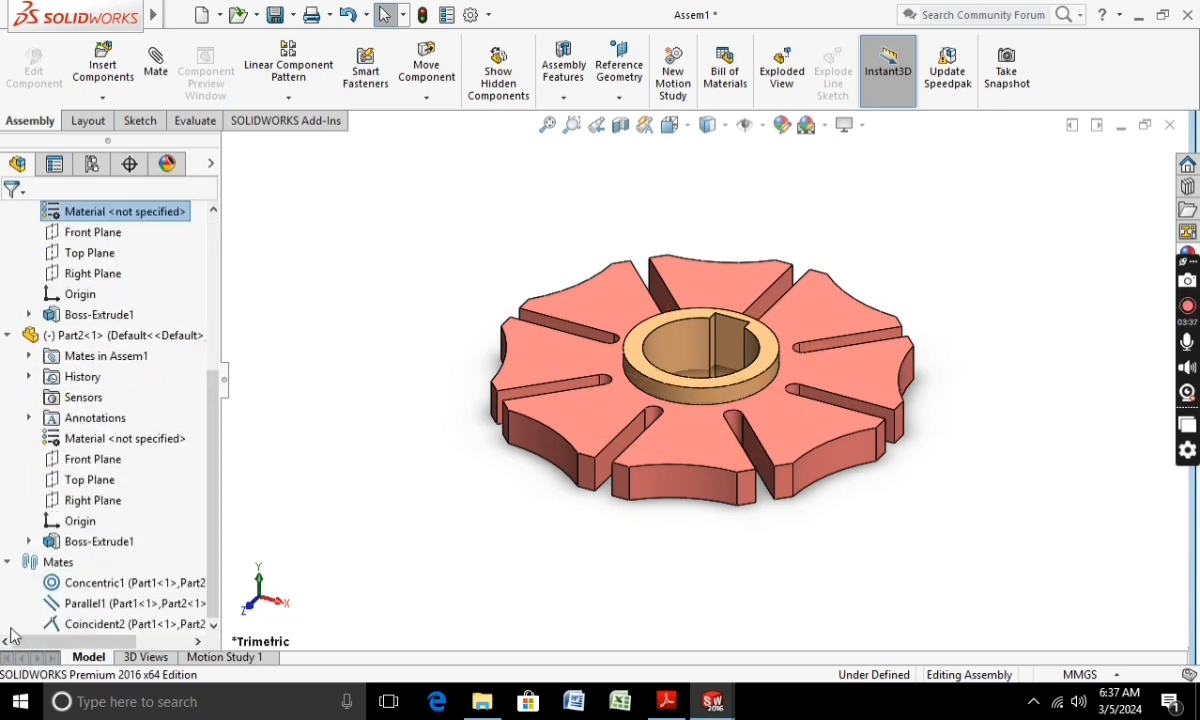
right_click(85, 624)
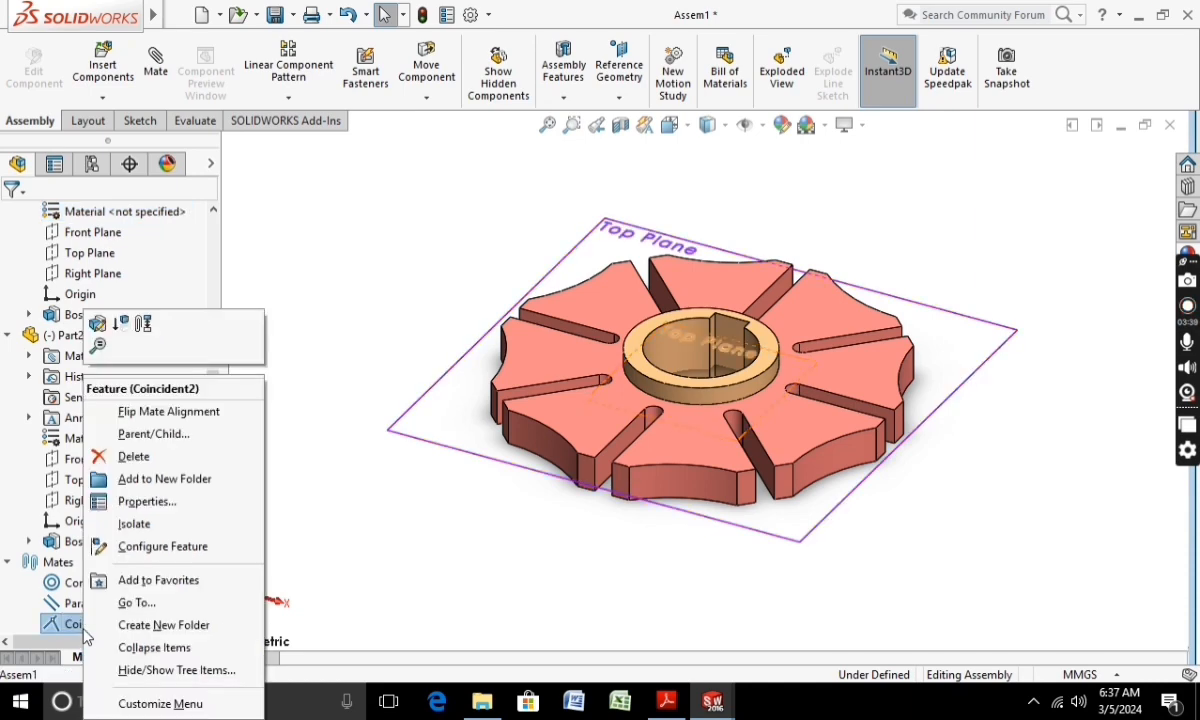
click(130, 453)
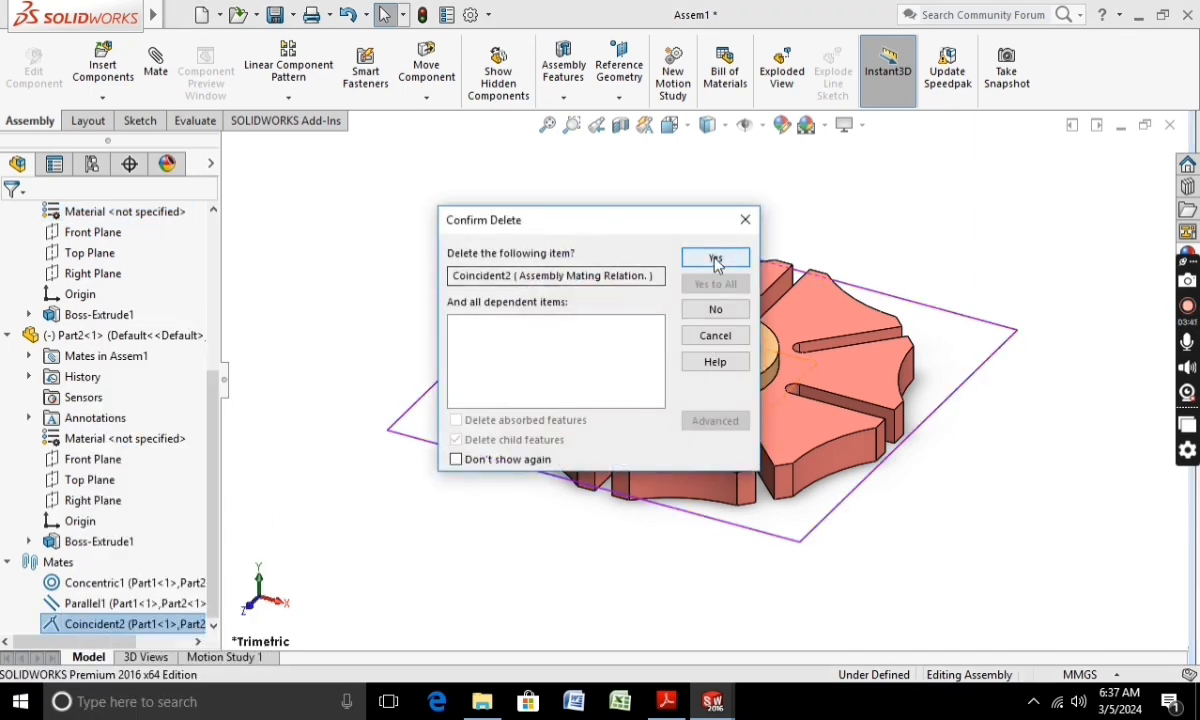
click(716, 259)
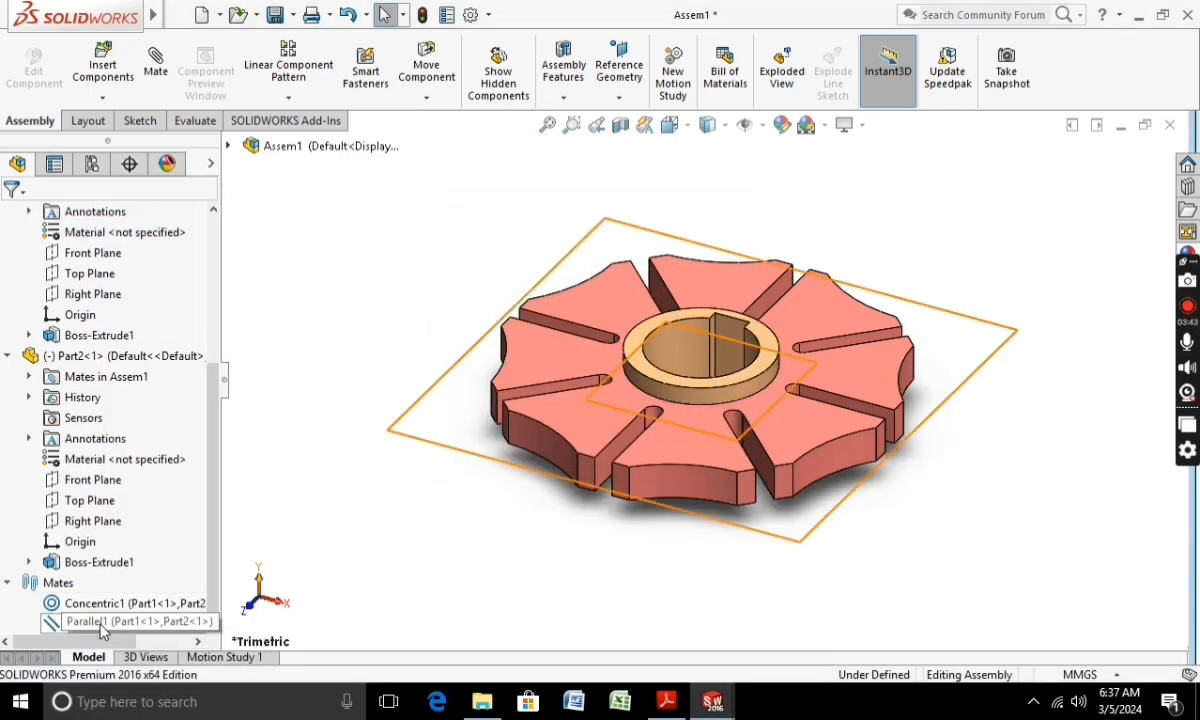
Step: Change the fixed slotted wheel, Part1, to a floating component
click(613, 425)
right_click(613, 425)
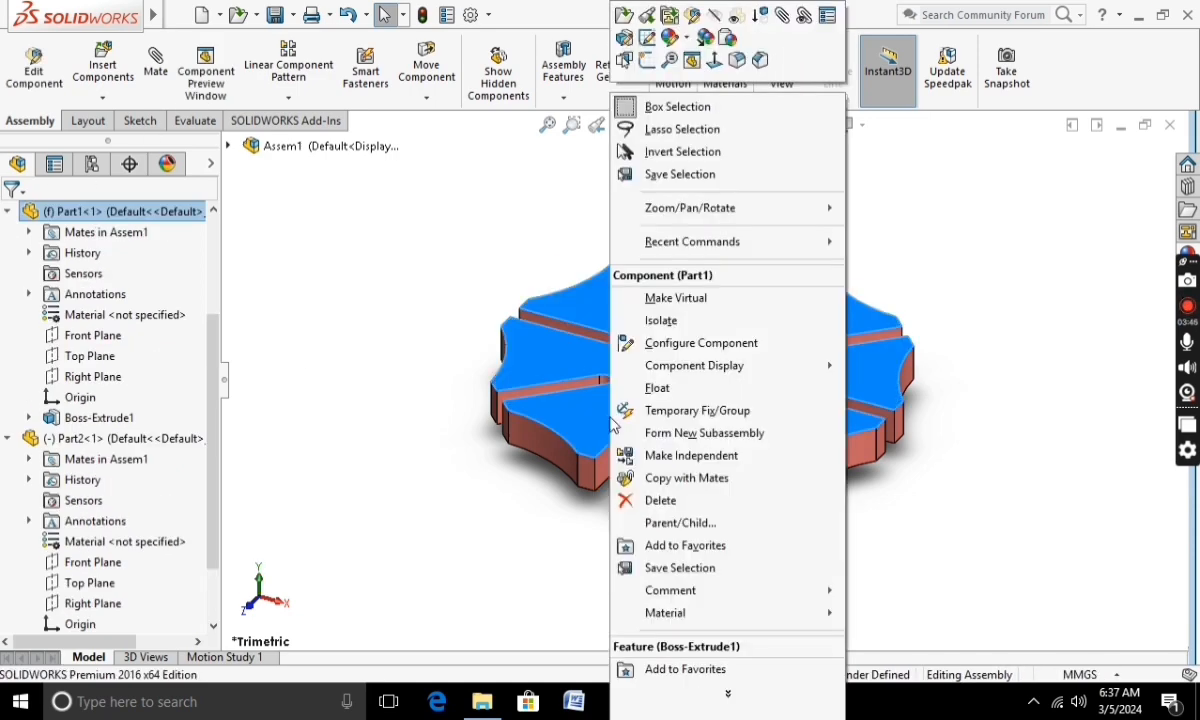
click(688, 392)
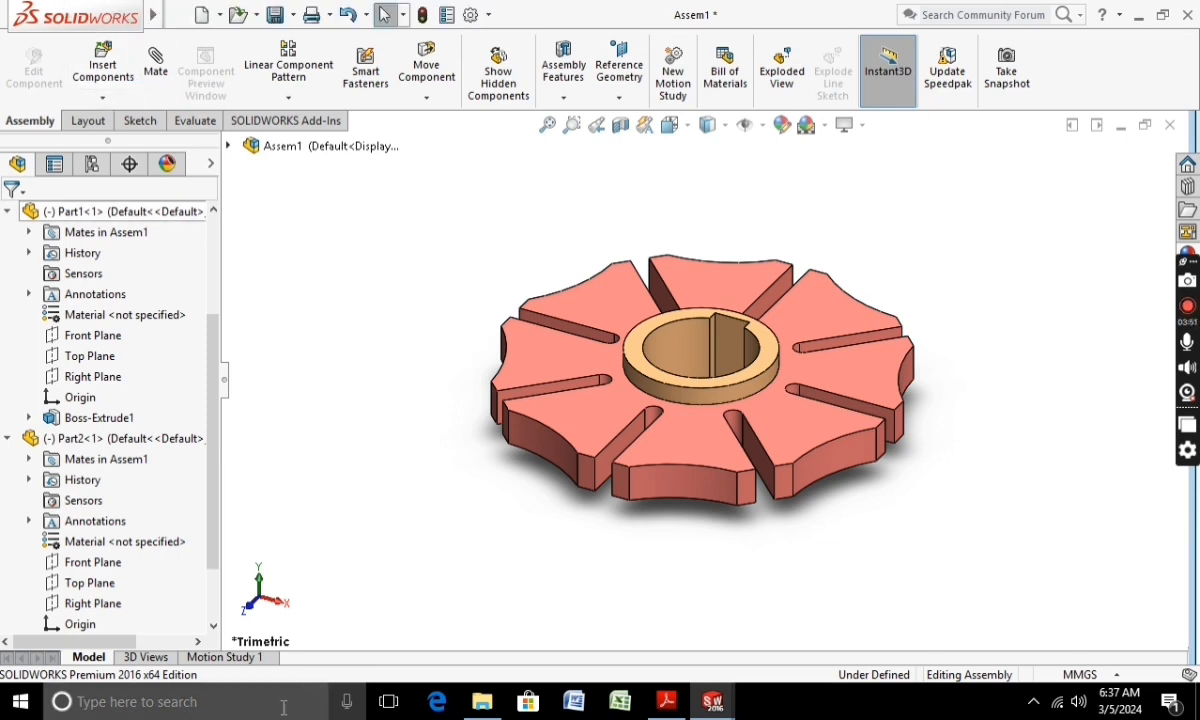
Step: Add a constant-speed 100 RPM rotary motor to Motion Study 1, located on the wheel's central hole edge with its flat upper face as direction
click(232, 662)
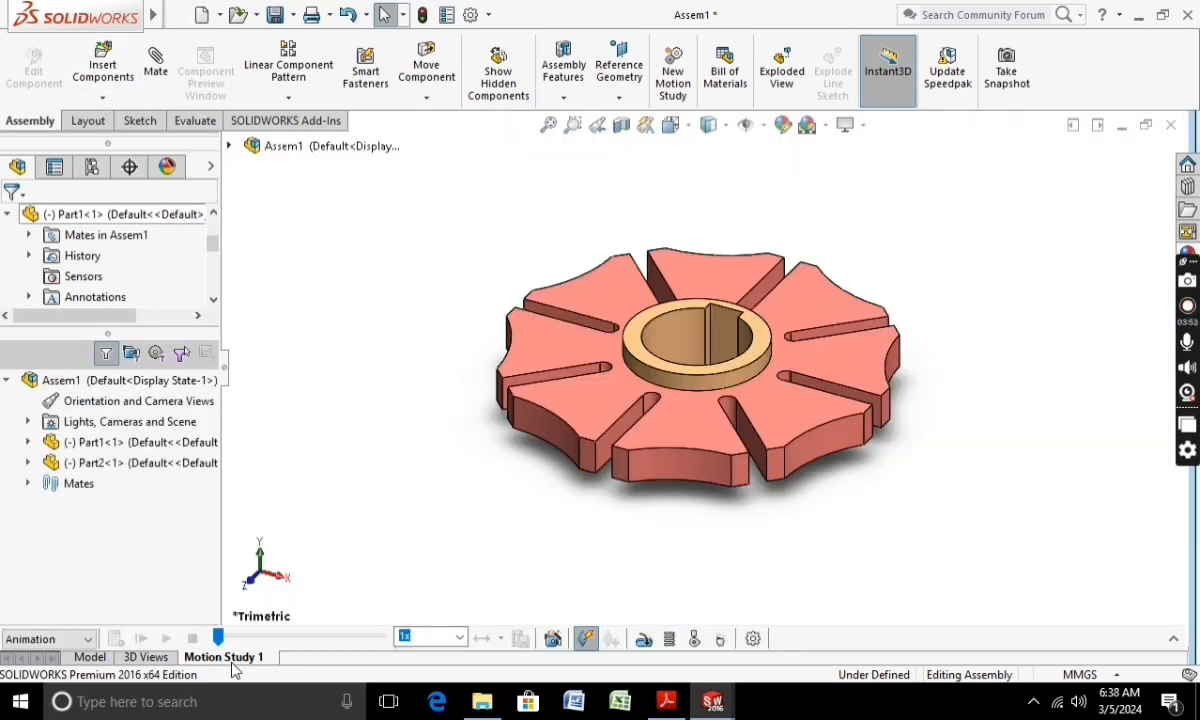
click(653, 644)
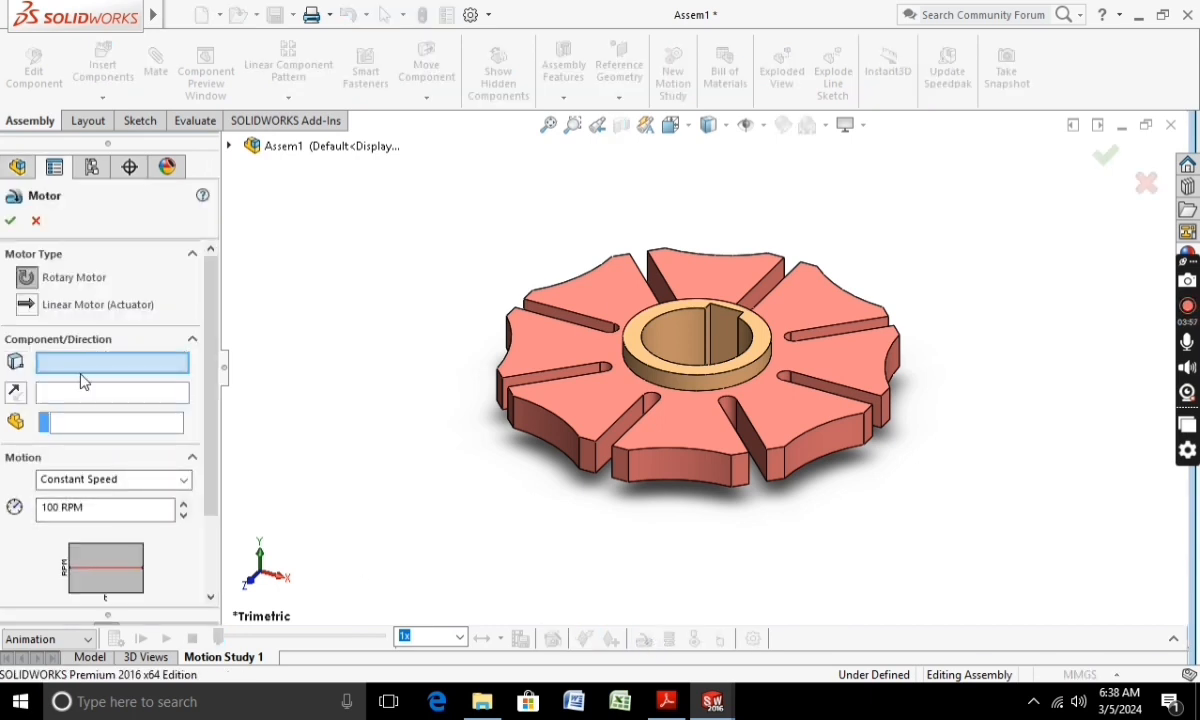
click(692, 400)
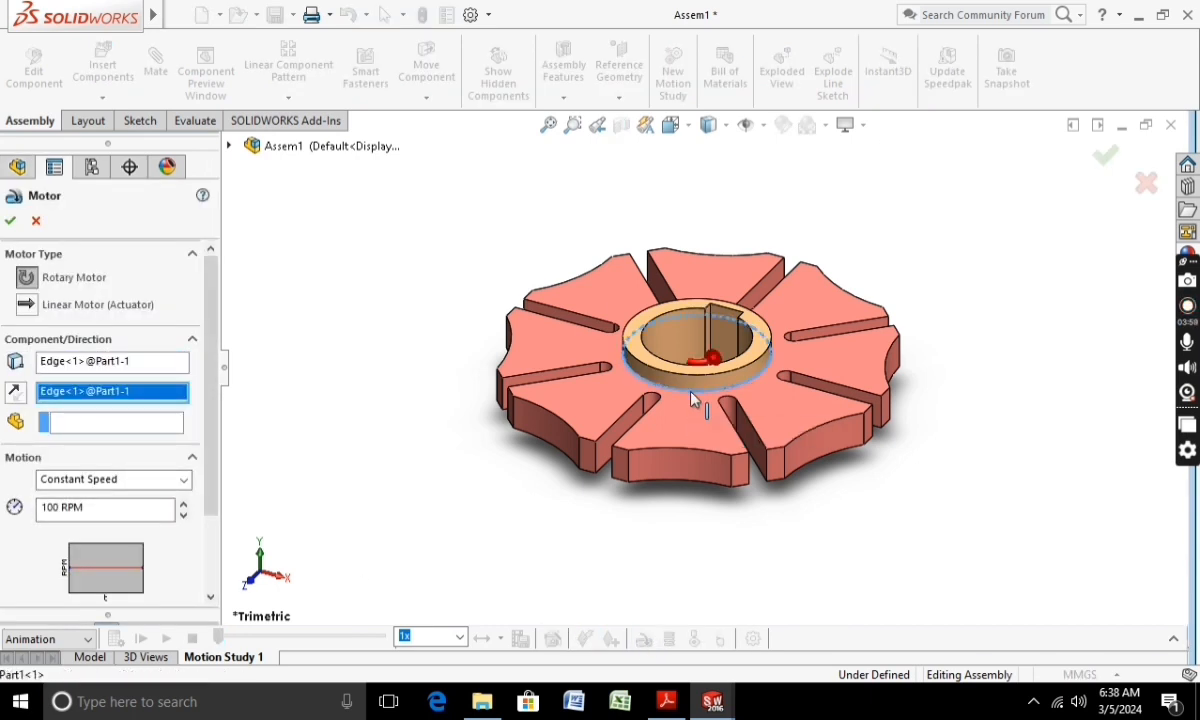
click(692, 420)
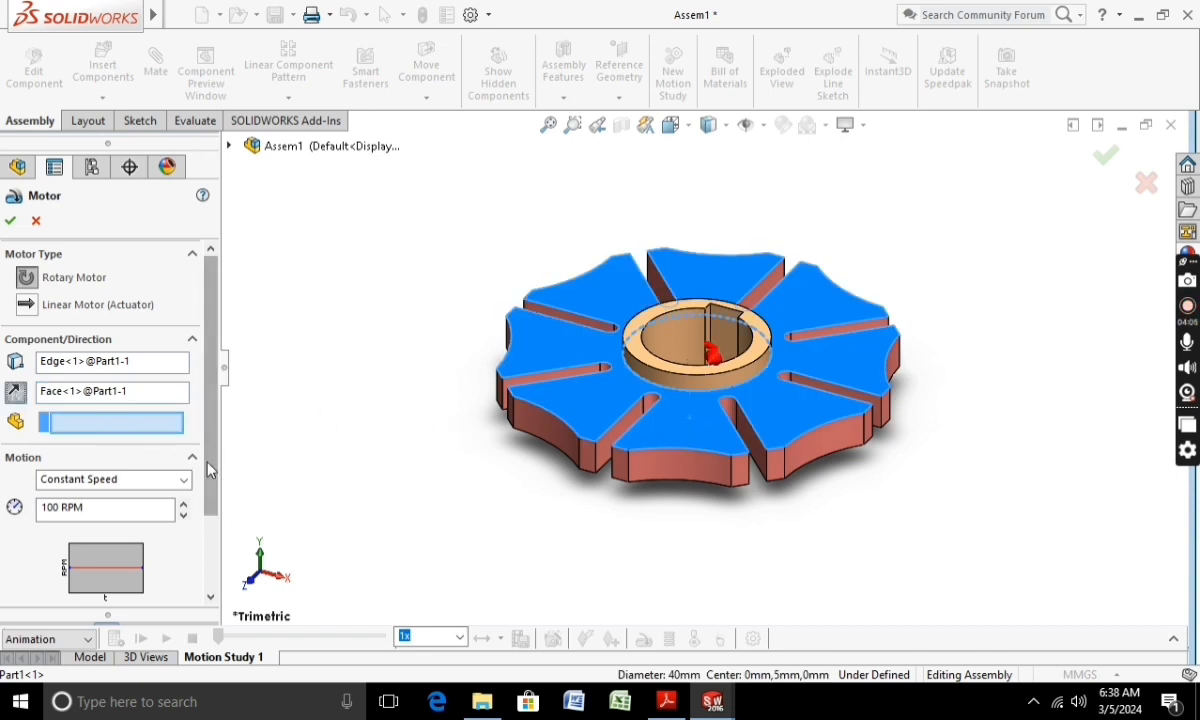
scroll(210, 470, down, 3)
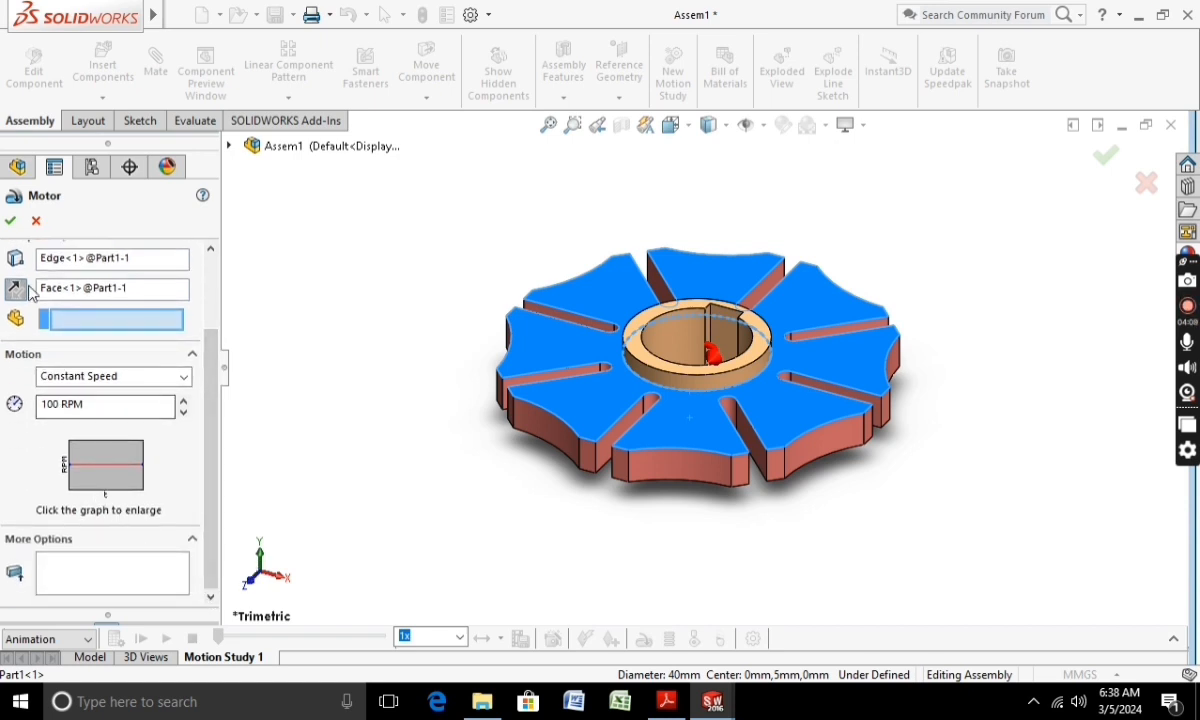
click(12, 222)
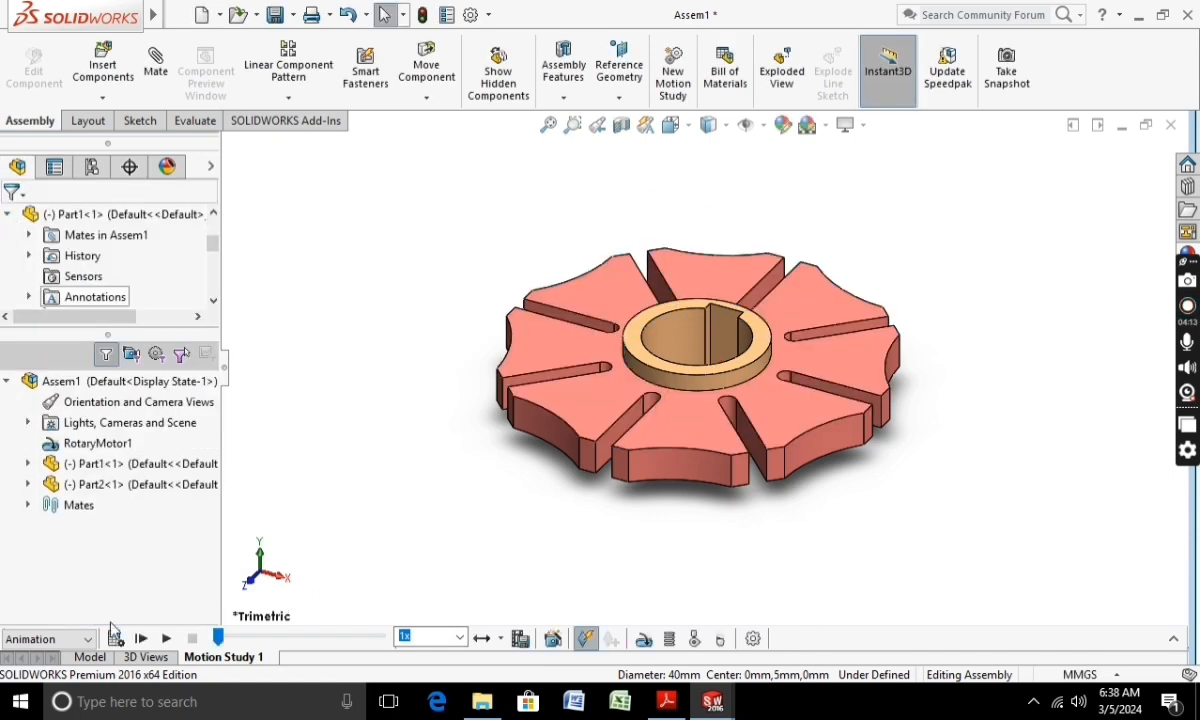
Step: Calculate the motion study and set its playback mode to Normal
click(115, 638)
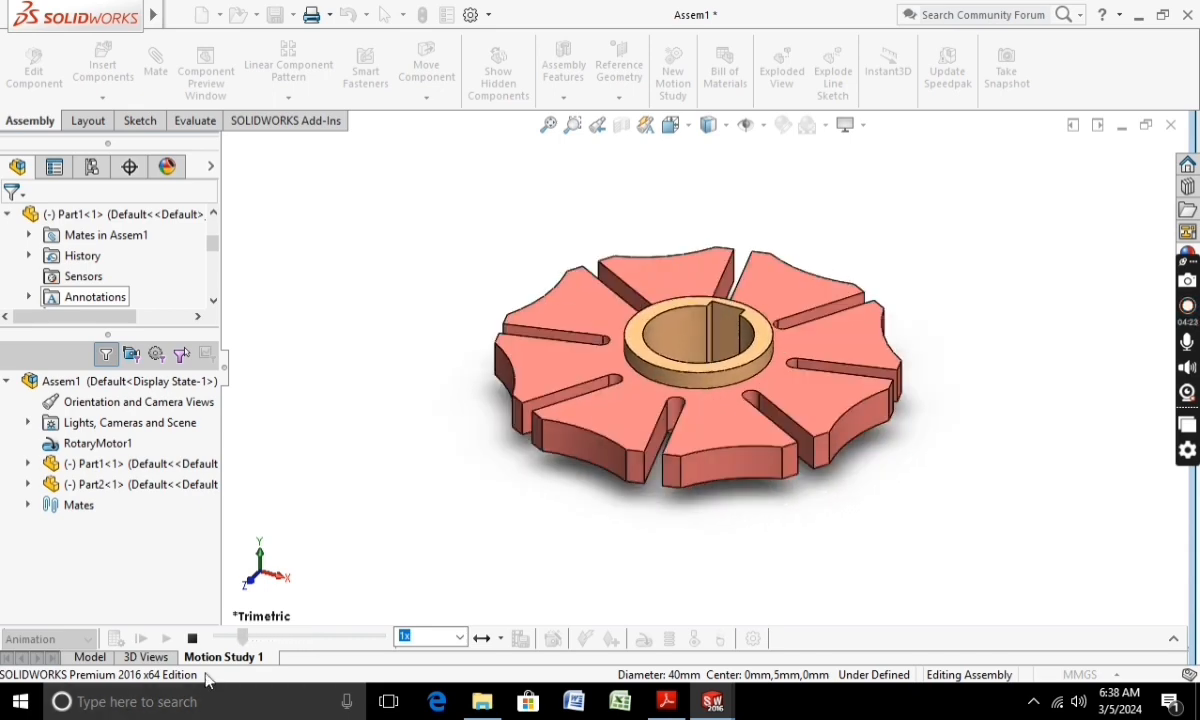
click(482, 638)
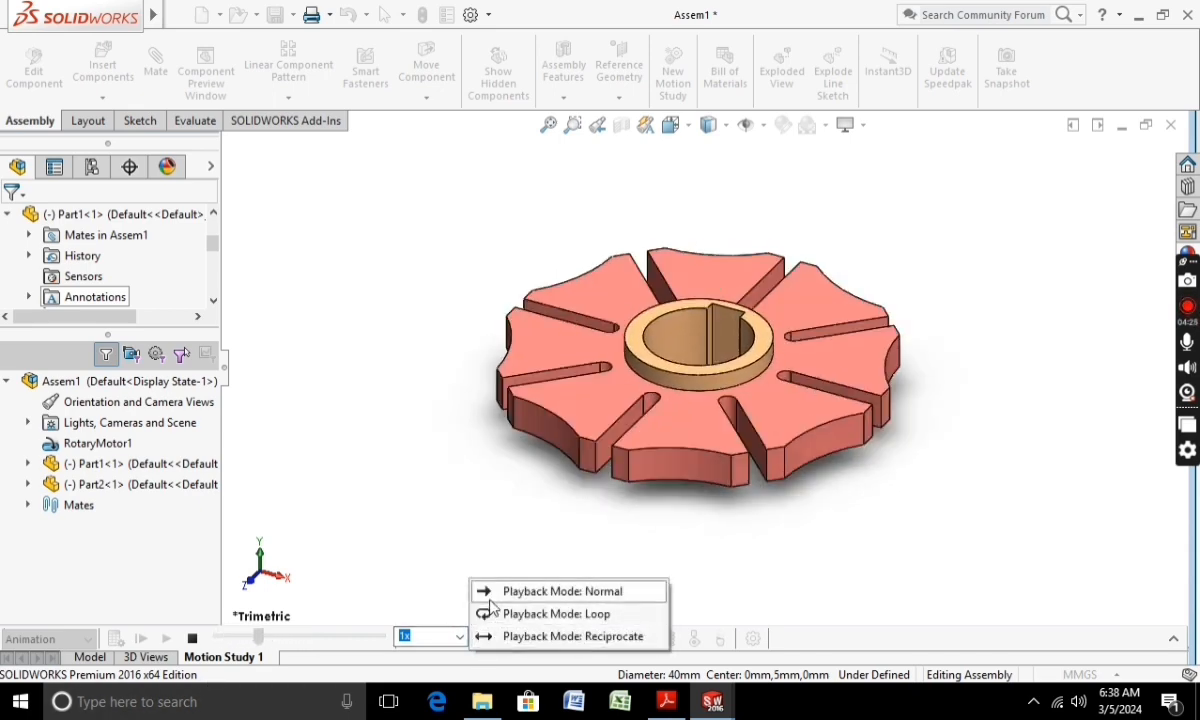
click(495, 590)
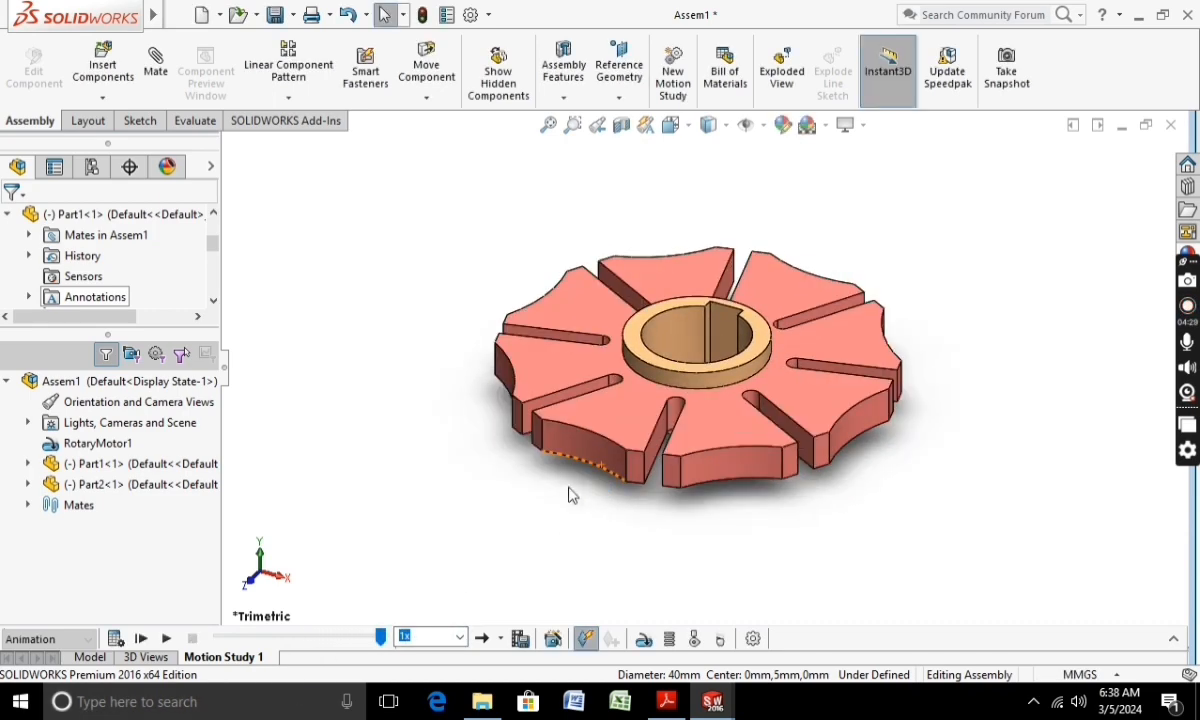
Step: Fix the central ring, Part2, in place and play the motion study from the start
right_click(712, 375)
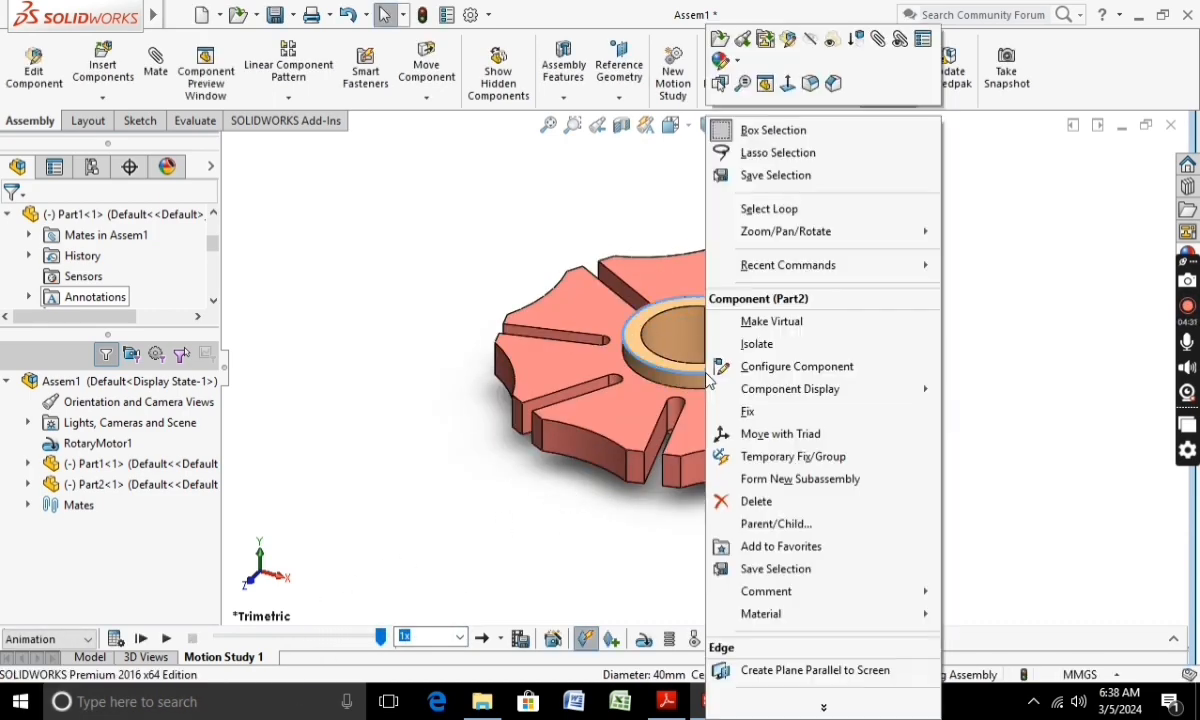
click(745, 411)
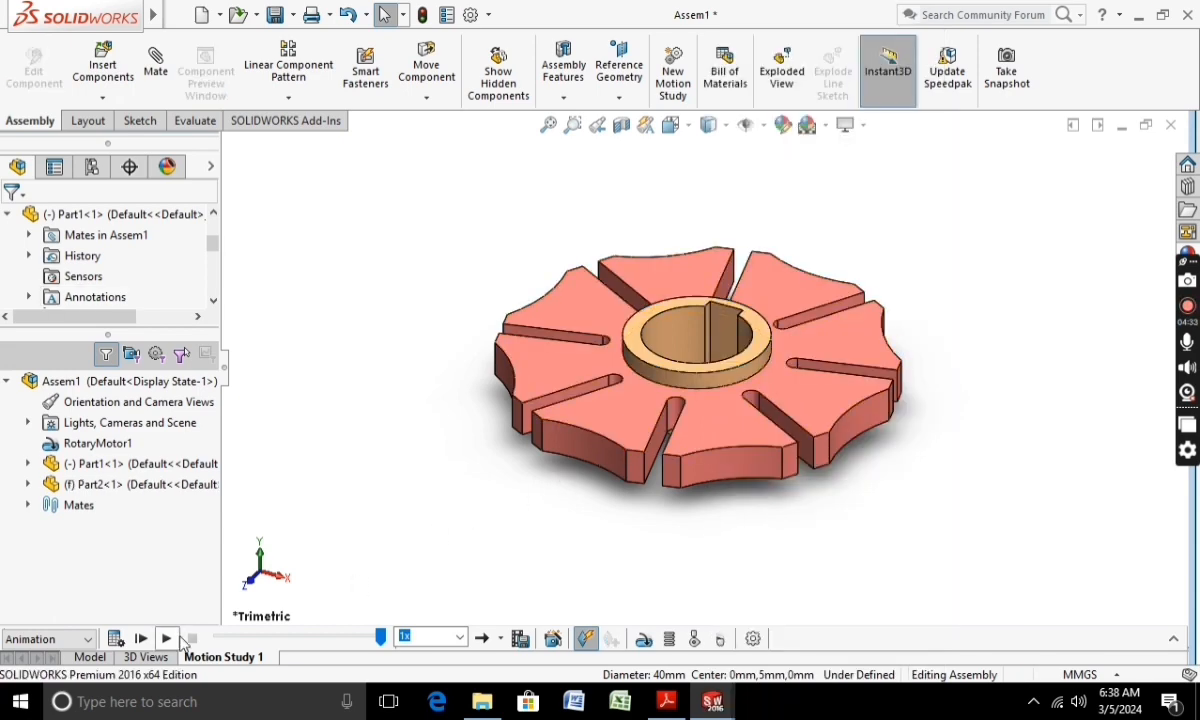
click(140, 640)
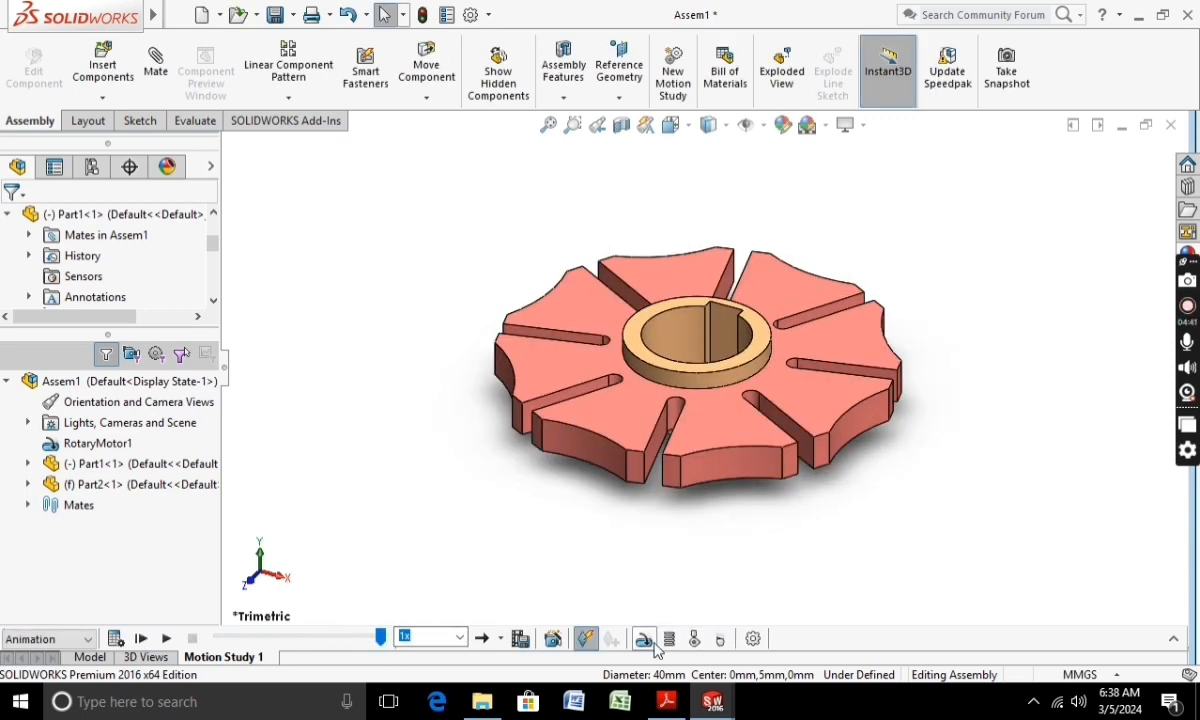
Step: Create a Rotate model animation with the Animation Wizard, using a 10-second duration and a 5-second start time
click(553, 640)
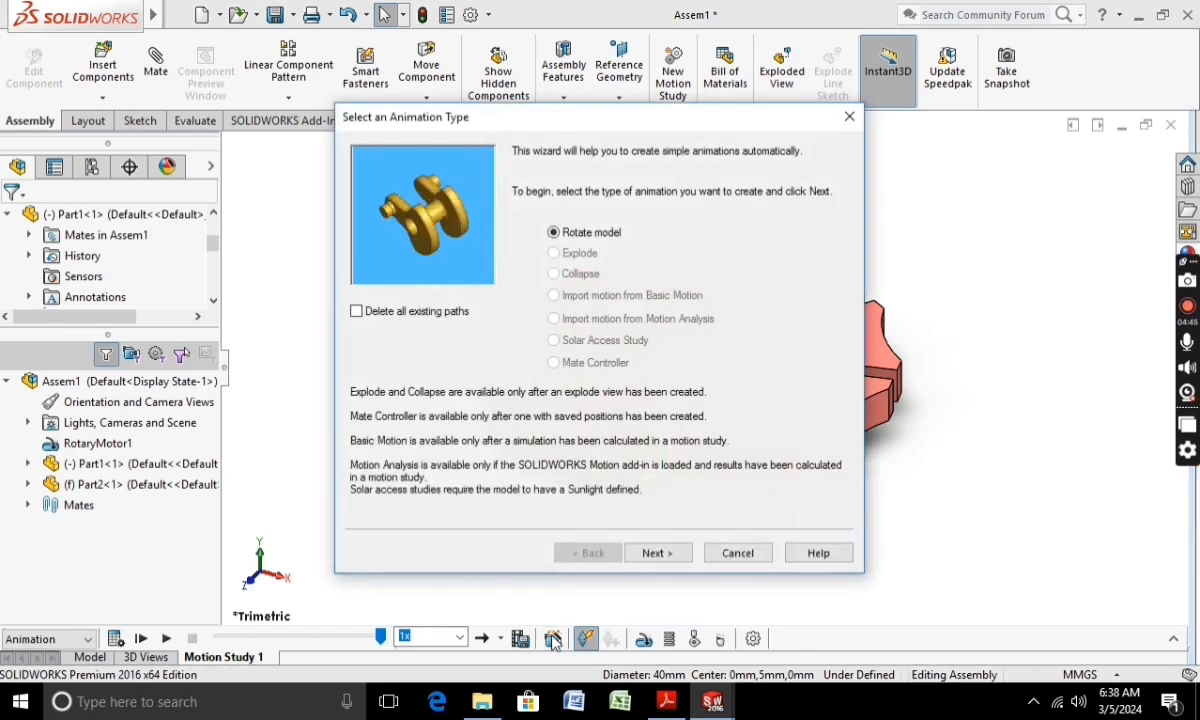
click(672, 556)
click(672, 556)
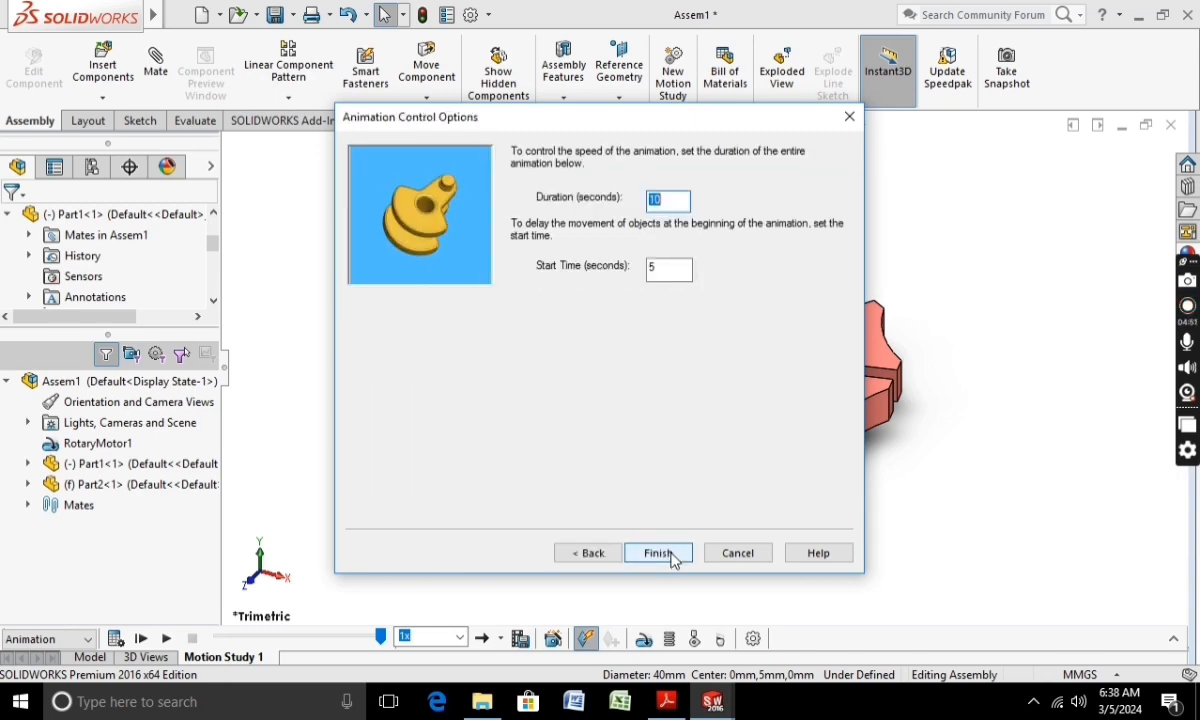
click(672, 556)
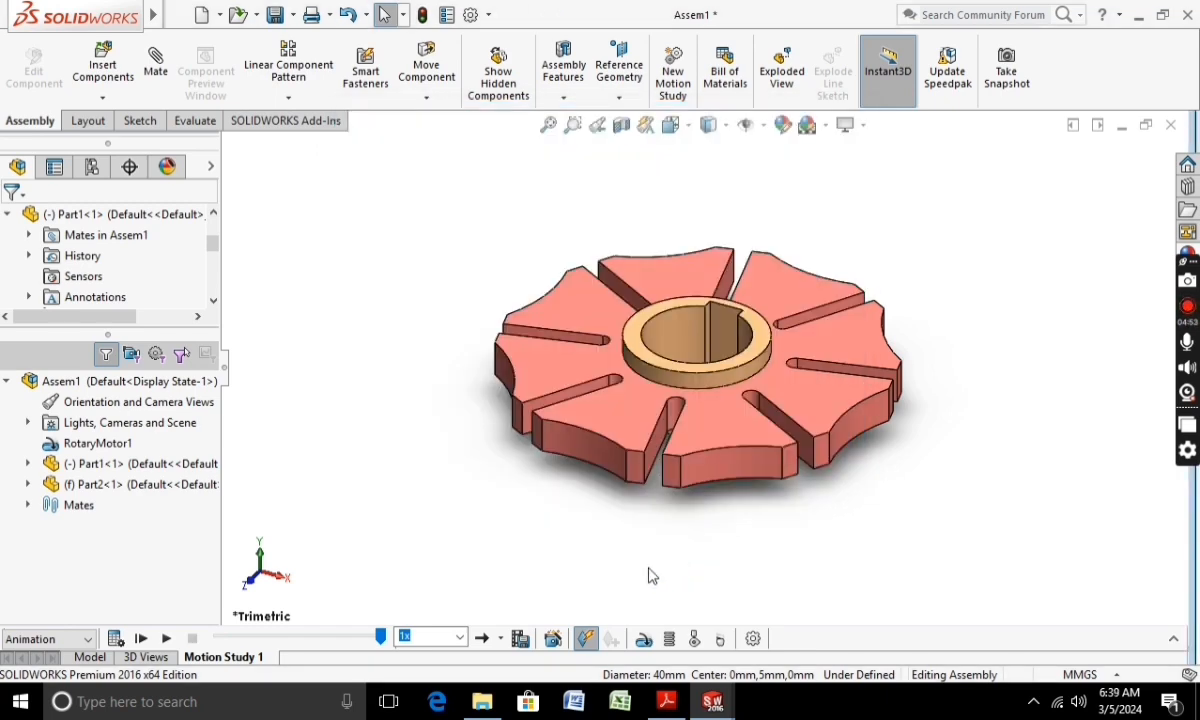
Step: Create another Rotate model animation with one clockwise rotation about the Y-axis, and recalculate the motion study
click(552, 640)
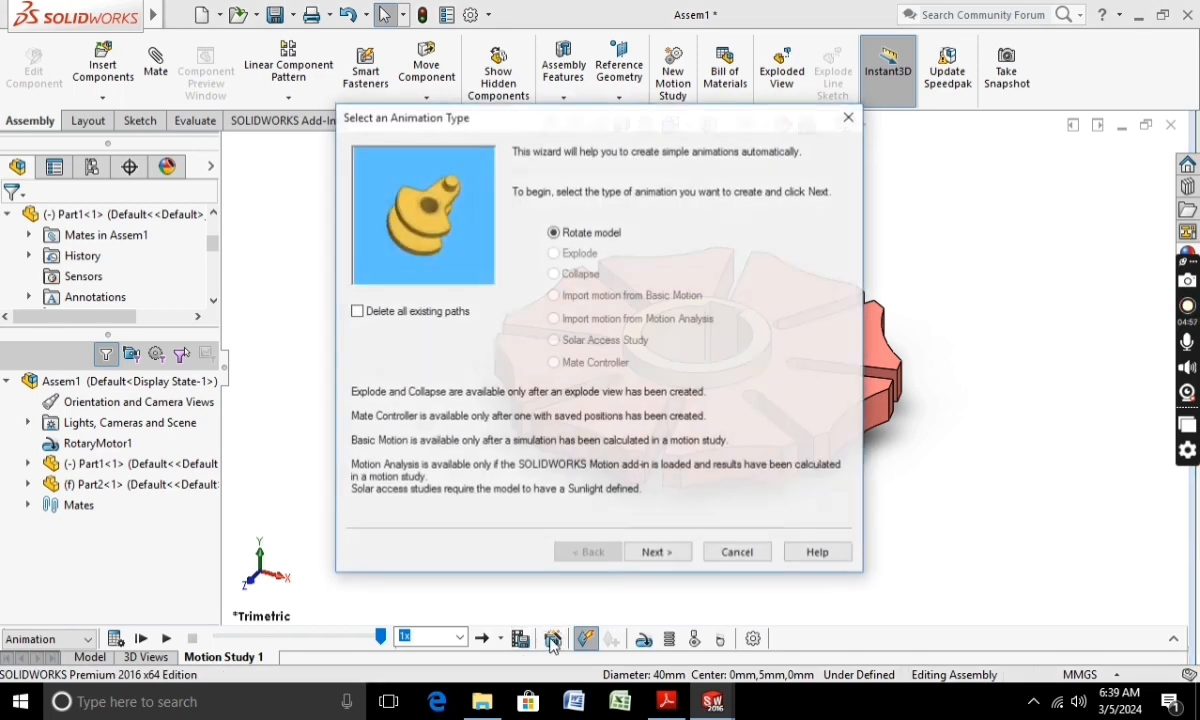
click(662, 554)
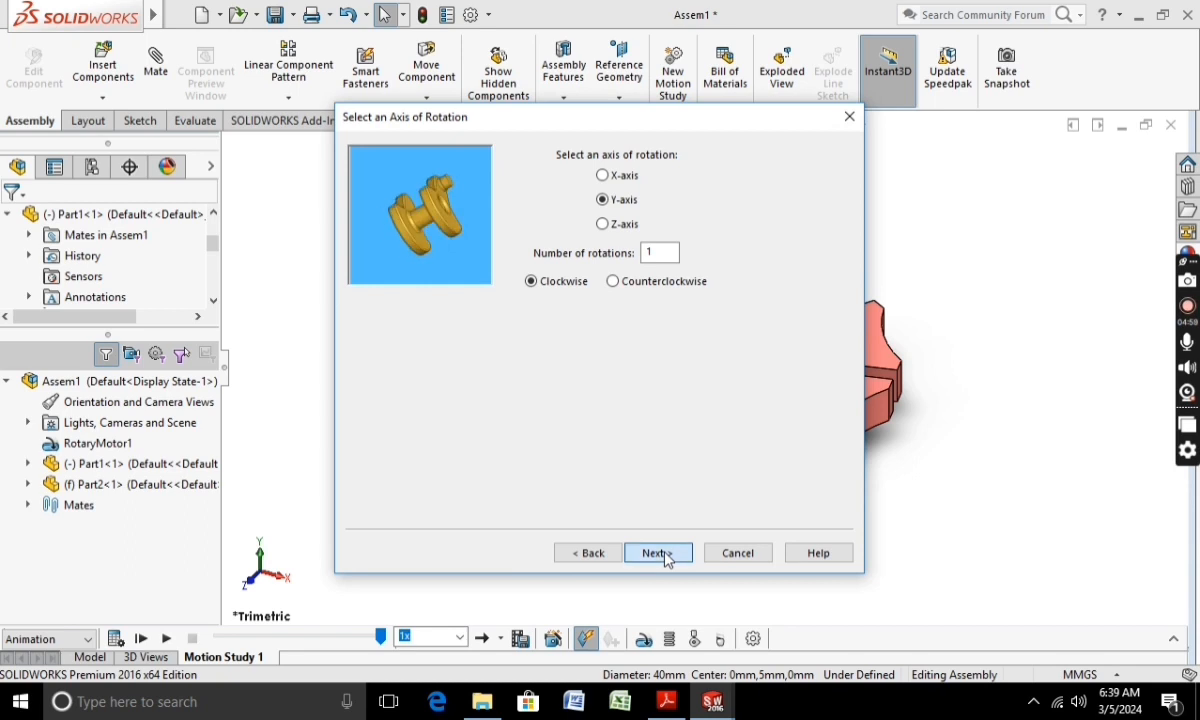
click(667, 556)
click(667, 556)
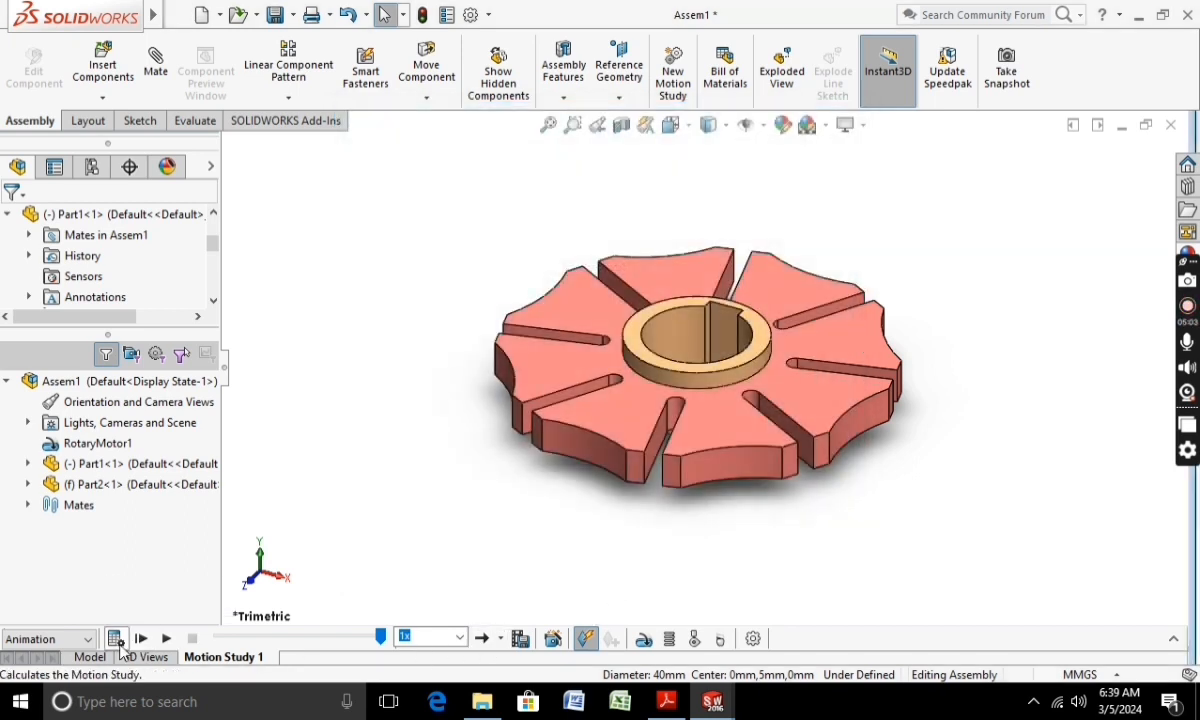
click(120, 641)
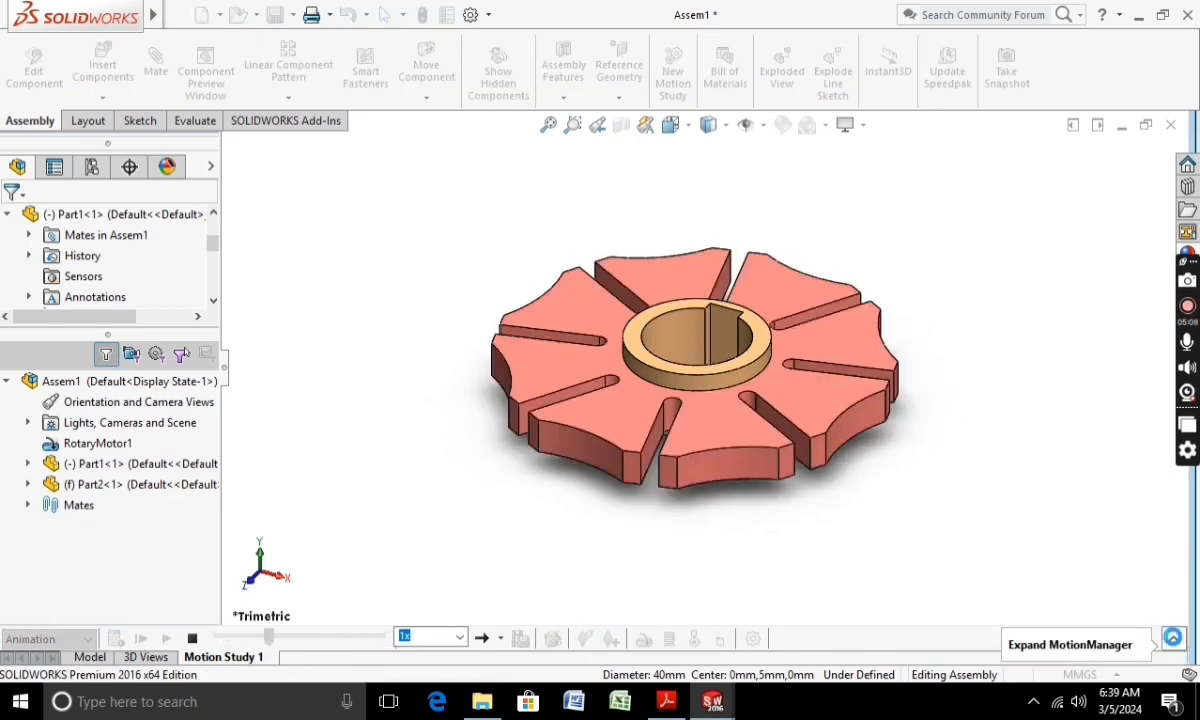
mouse_move(712, 703)
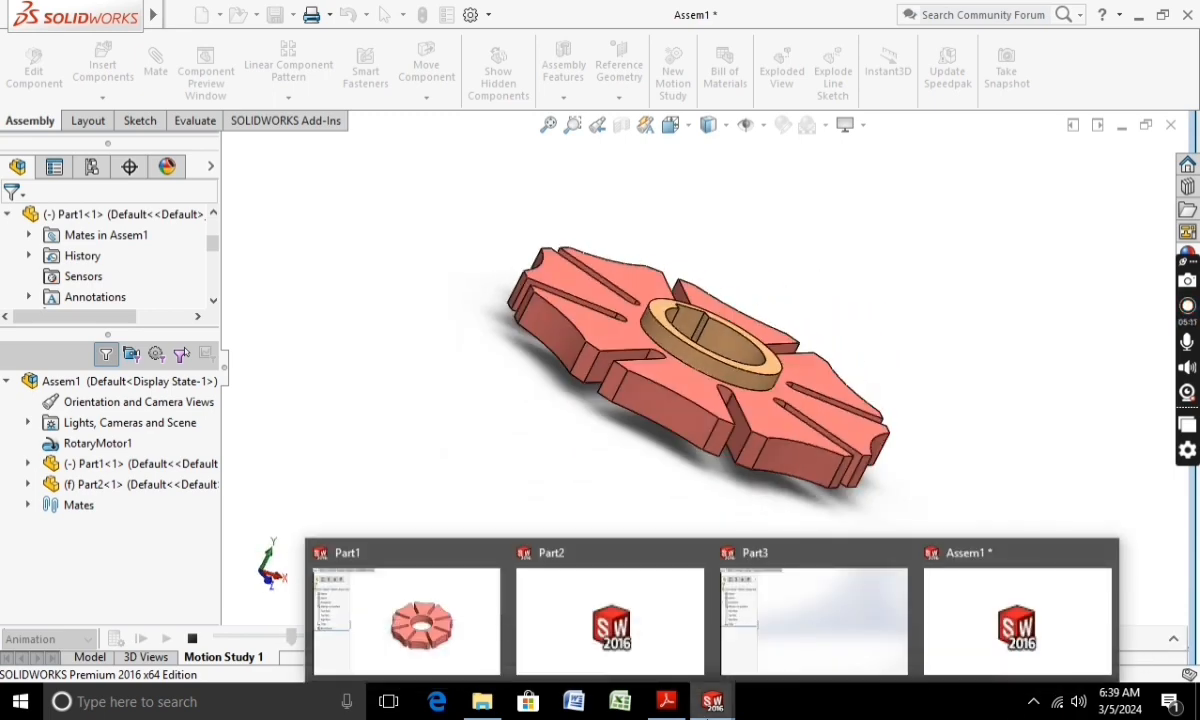